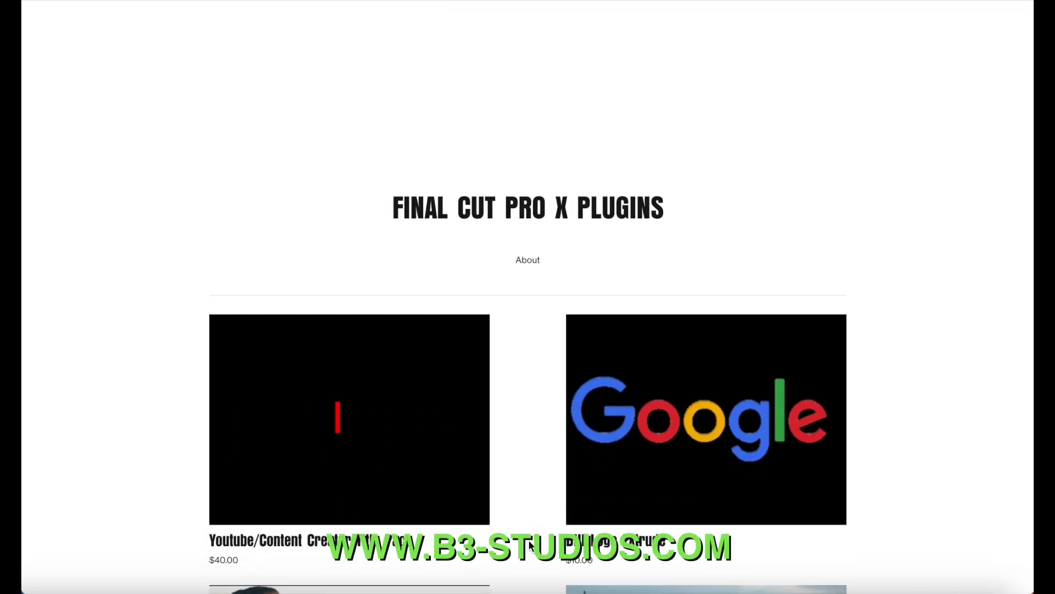
# Step: Scroll the B3 Studios plugin listings down to Smooth Zoom Transition Pack ($20.00) and Vertigo Effect
pyautogui.scroll(-5, 529, 544)
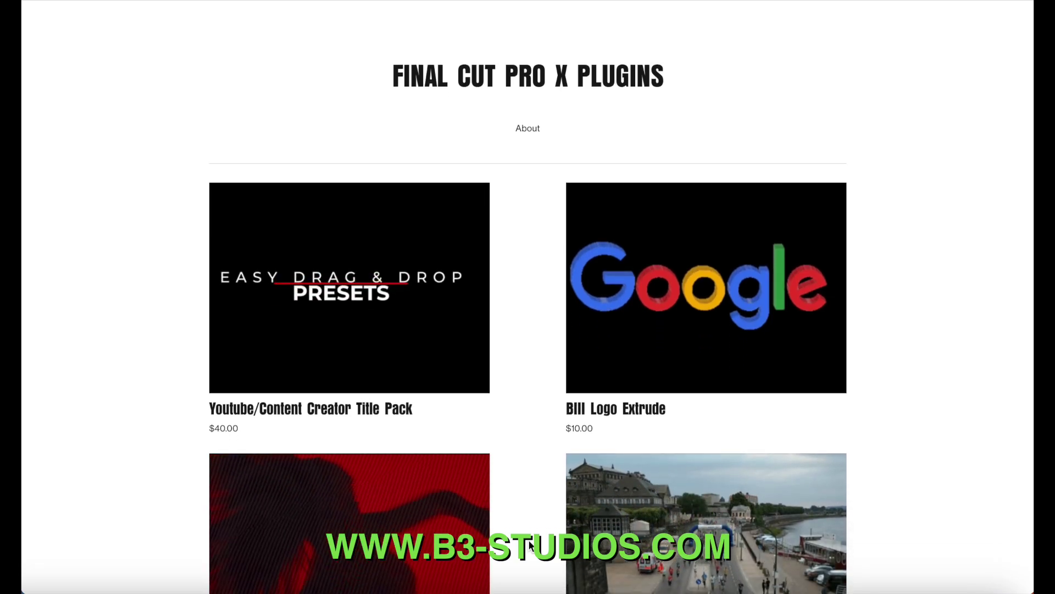
pyautogui.scroll(-7, 530, 544)
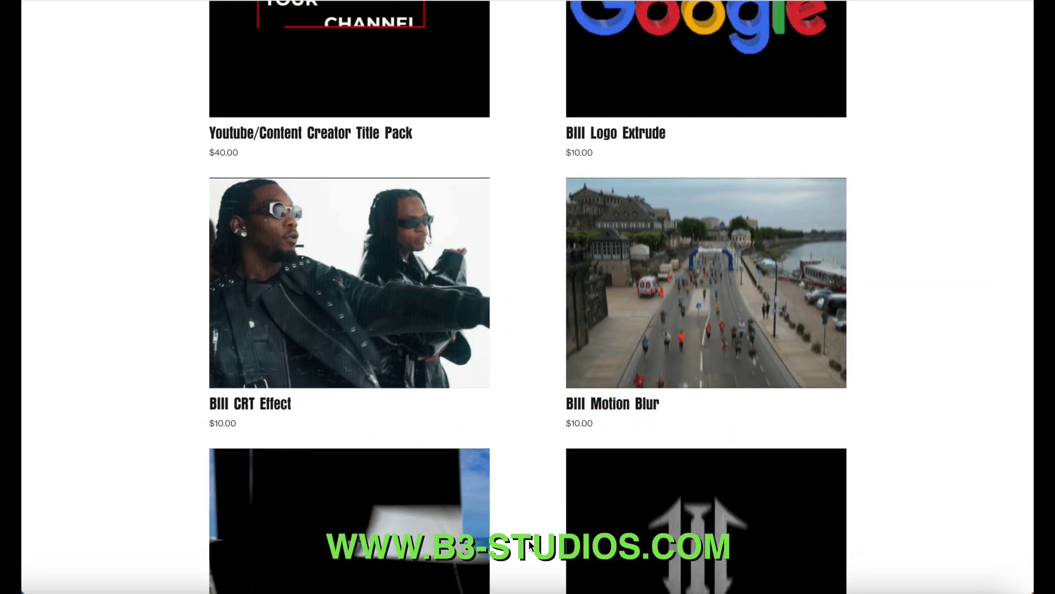
pyautogui.scroll(-7, 530, 546)
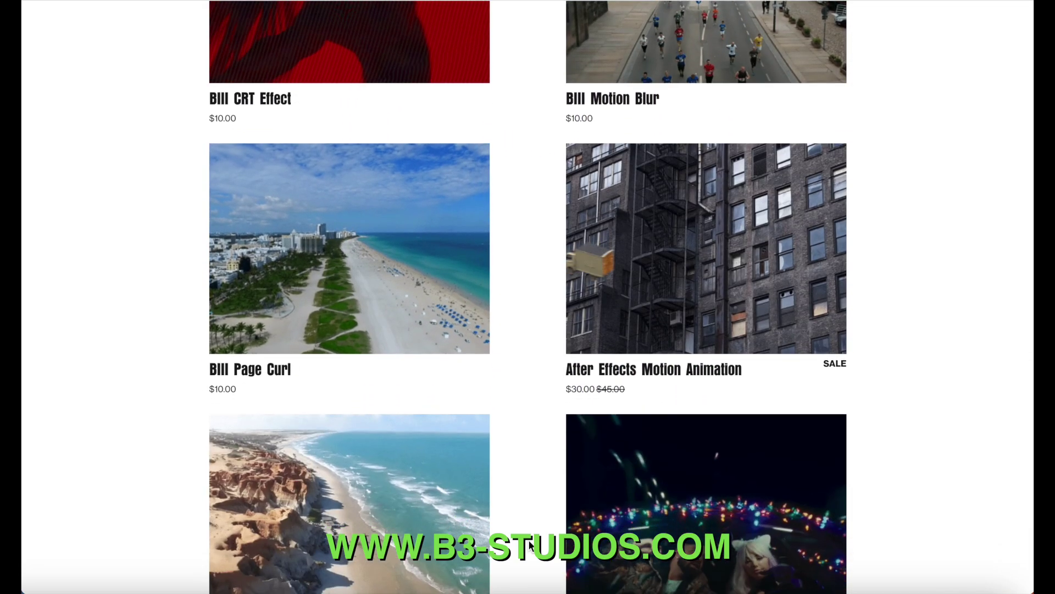
pyautogui.scroll(-9, 530, 544)
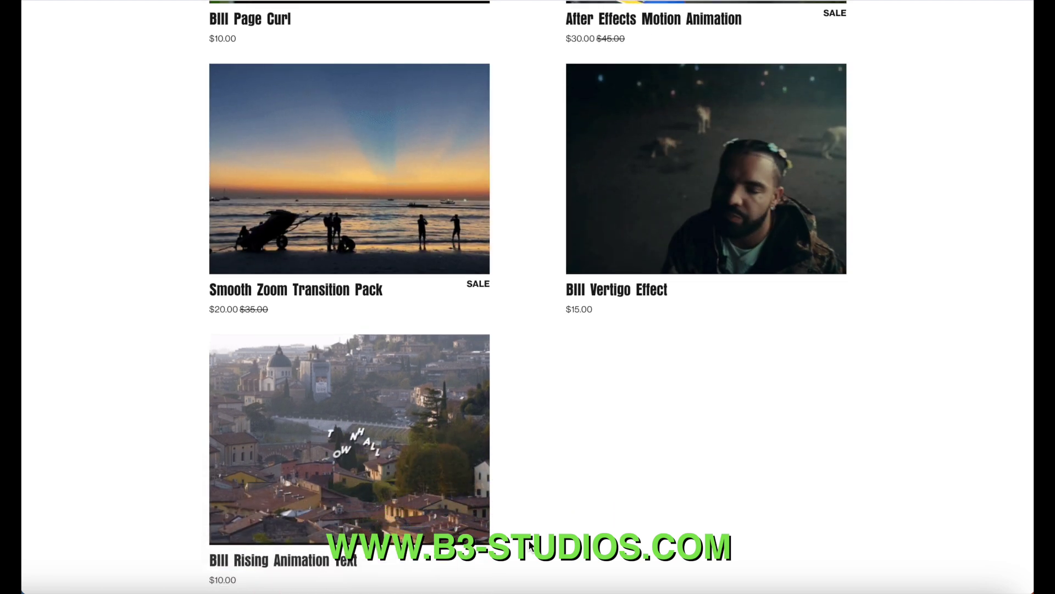
pyautogui.scroll(-6, 530, 544)
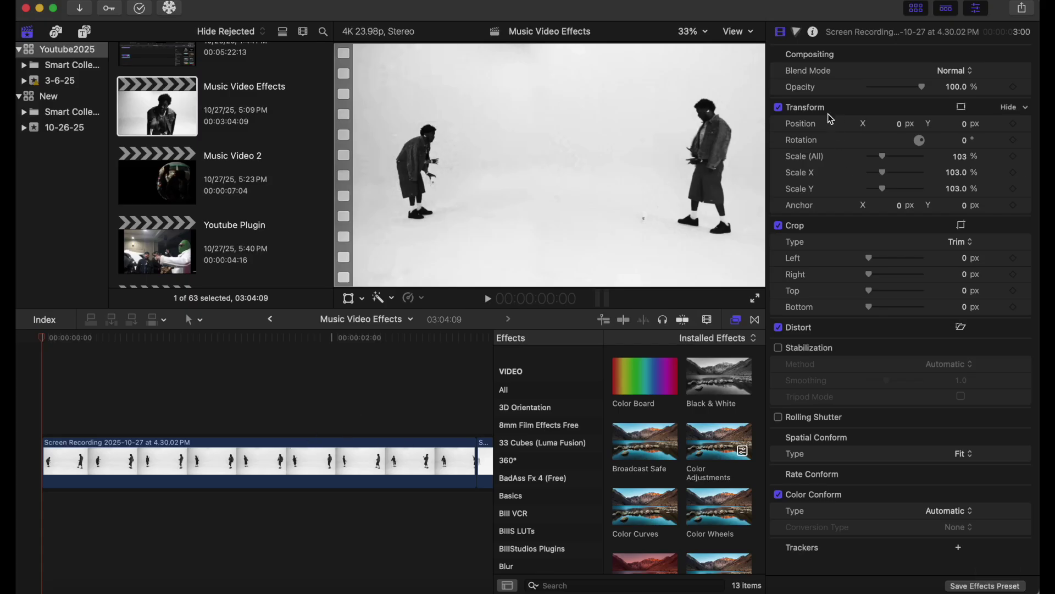
pyautogui.click(736, 327)
pyautogui.click(737, 326)
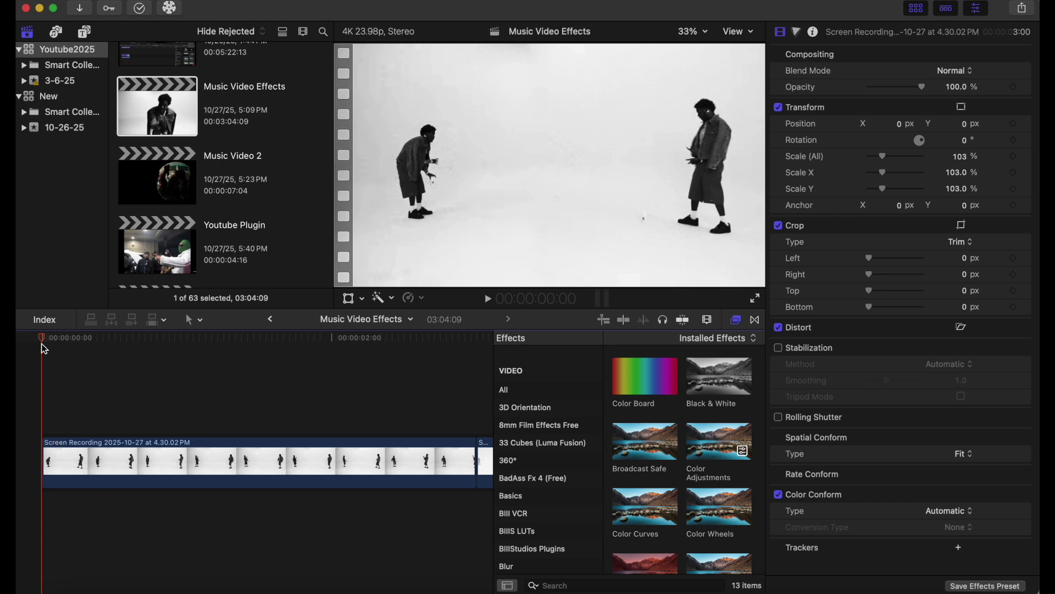
pyautogui.click(76, 468)
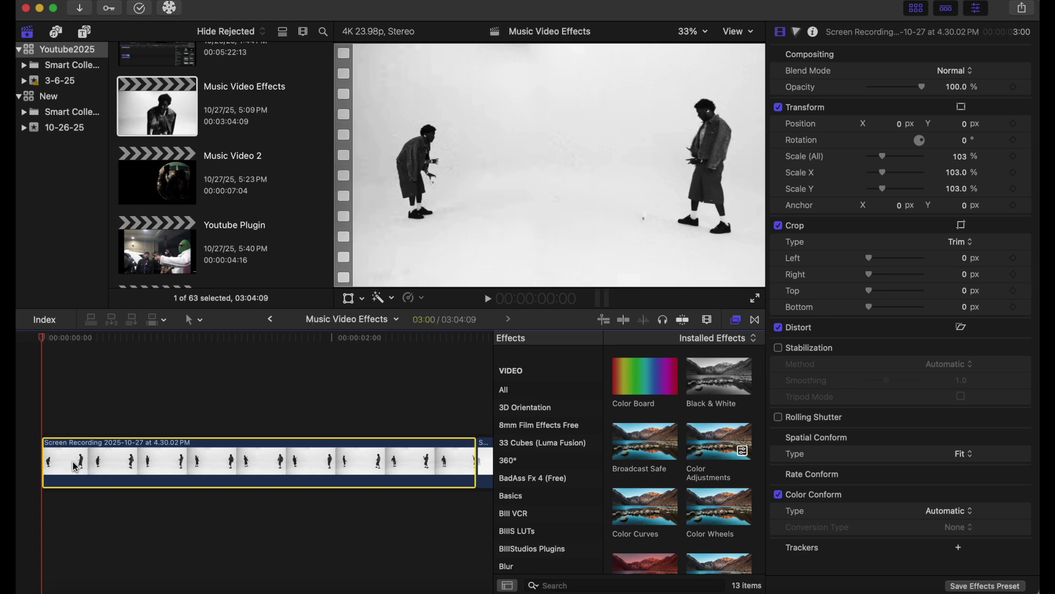
pyautogui.press('space')
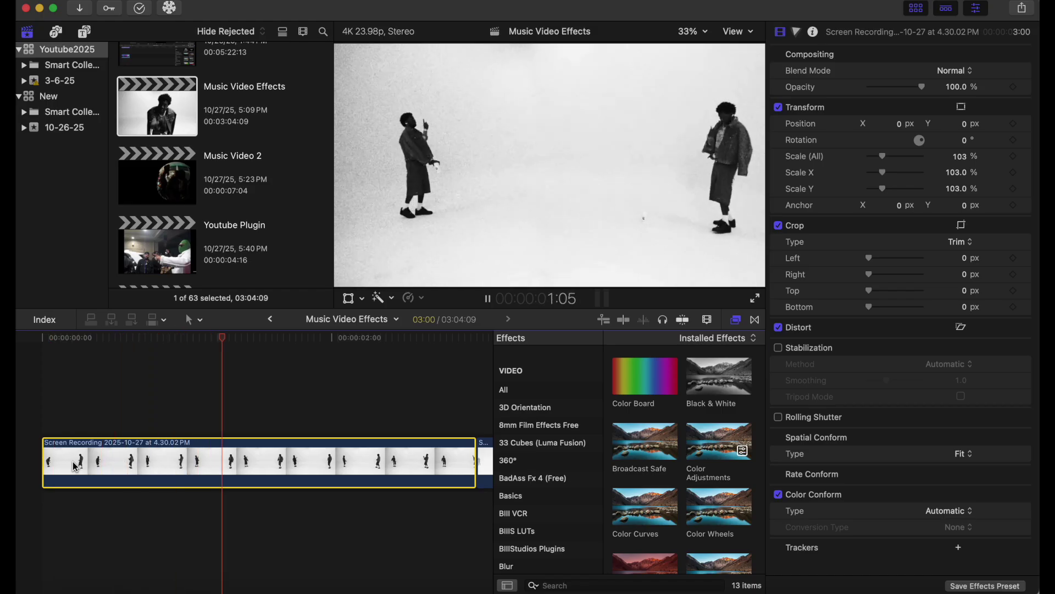
pyautogui.press('space')
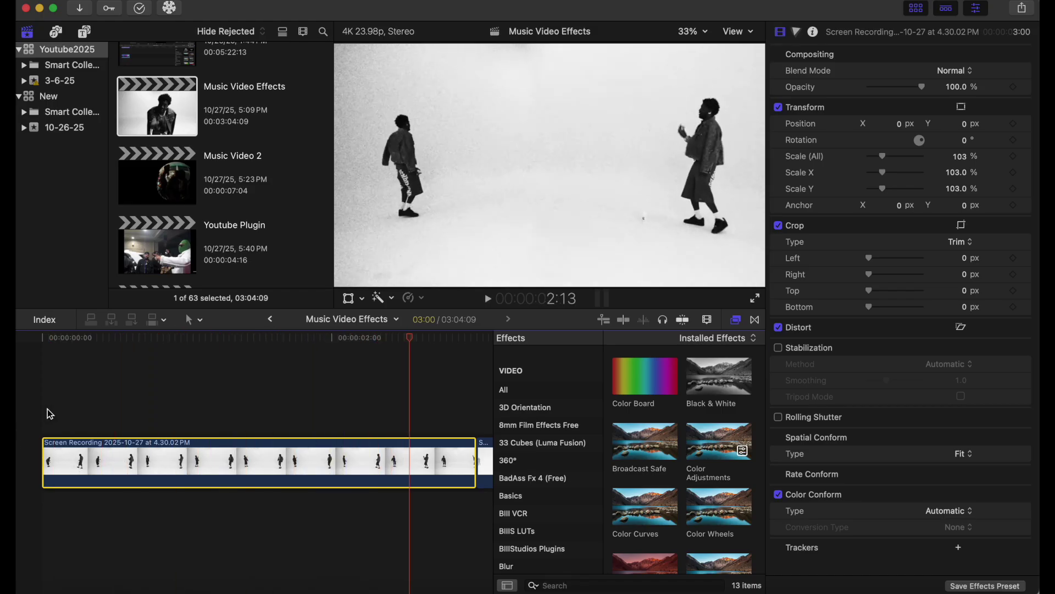
pyautogui.click(42, 411)
pyautogui.click(85, 465)
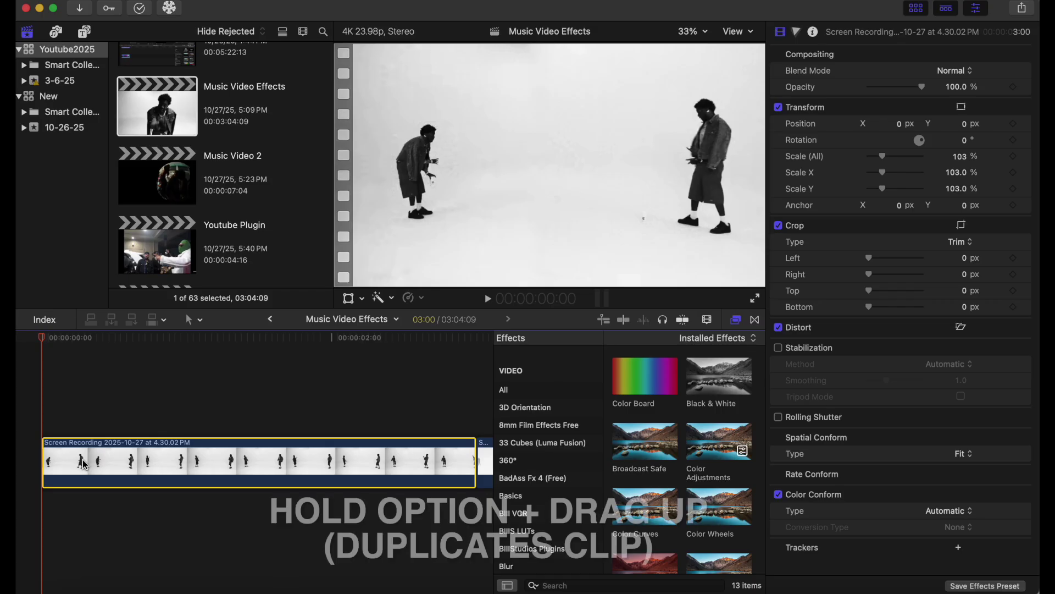
# Step: Duplicate the dancers clip onto the layer above and trim the copy to its first few frames
pyautogui.moveTo(85, 465); pyautogui.dragTo(82, 402)
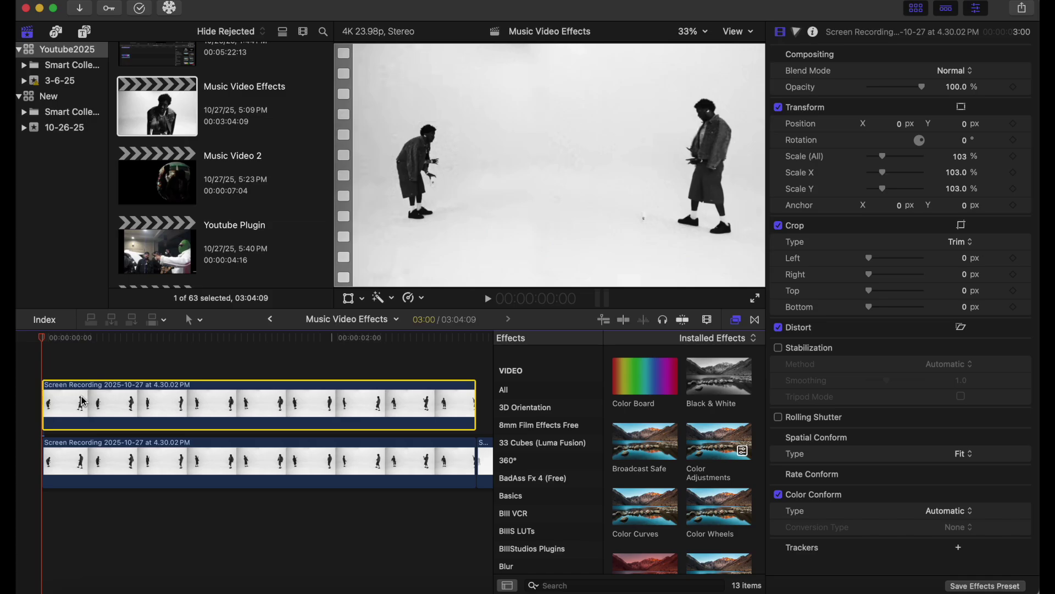
pyautogui.press('Right')
pyautogui.press('Right')
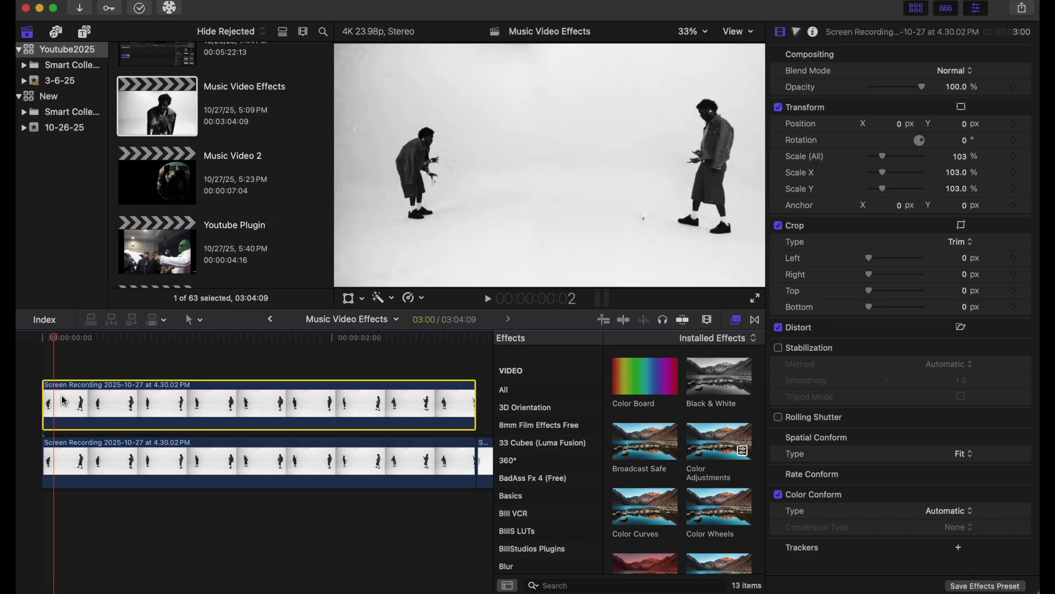
pyautogui.press('super+b')
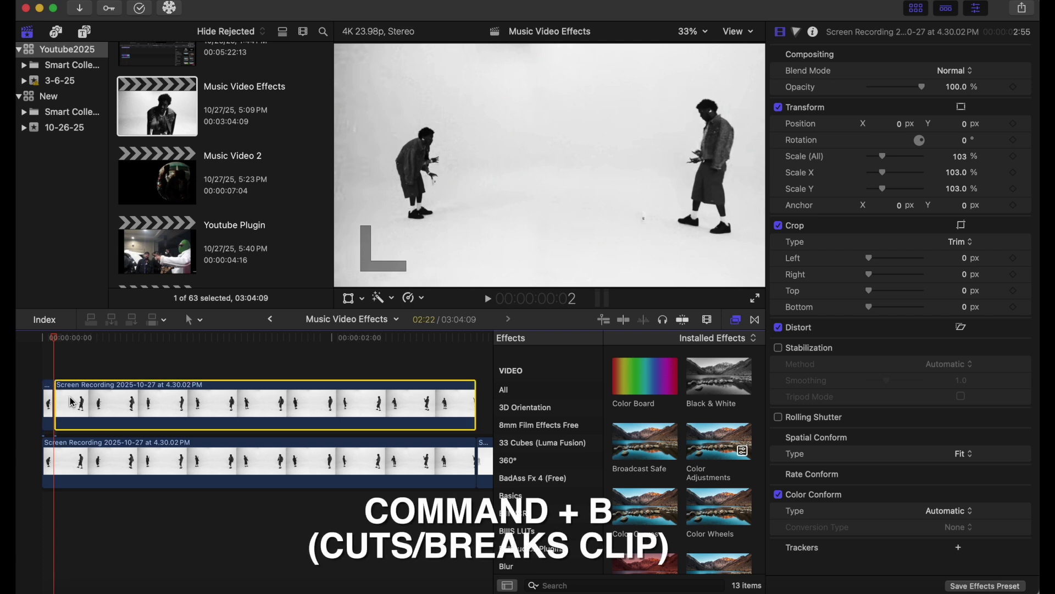
pyautogui.press('Delete')
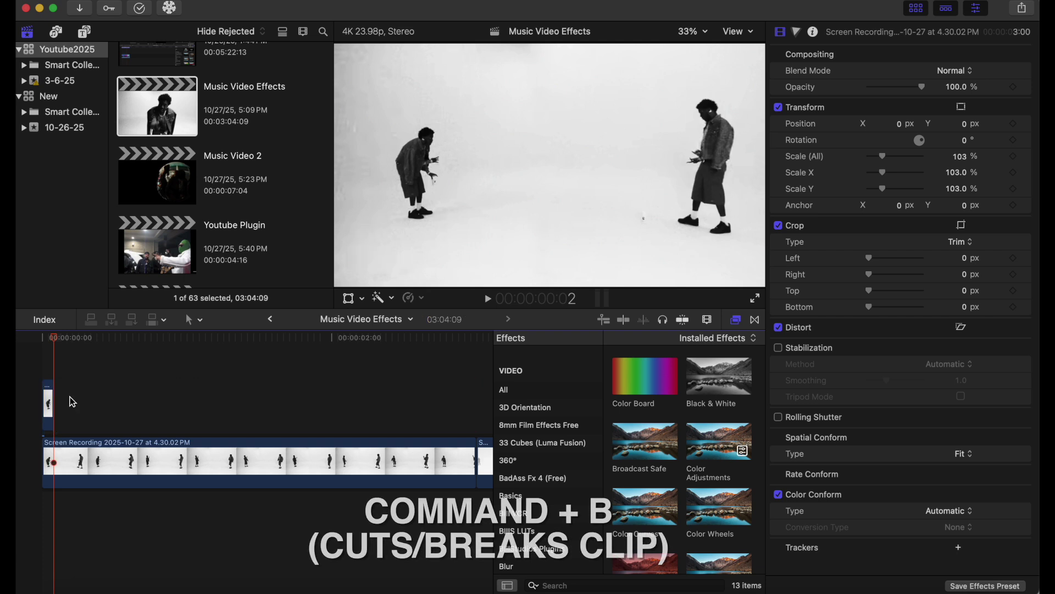
pyautogui.click(44, 378)
pyautogui.click(50, 390)
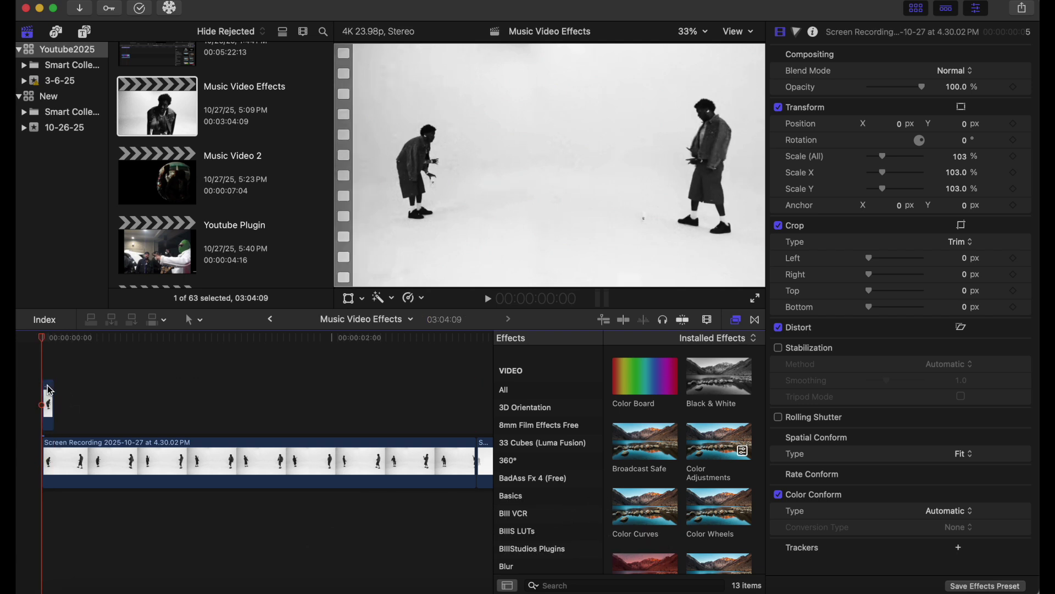
# Step: Apply the Shape Mask effect from Masks and Keying to the short upper clip
pyautogui.press('super+equal')
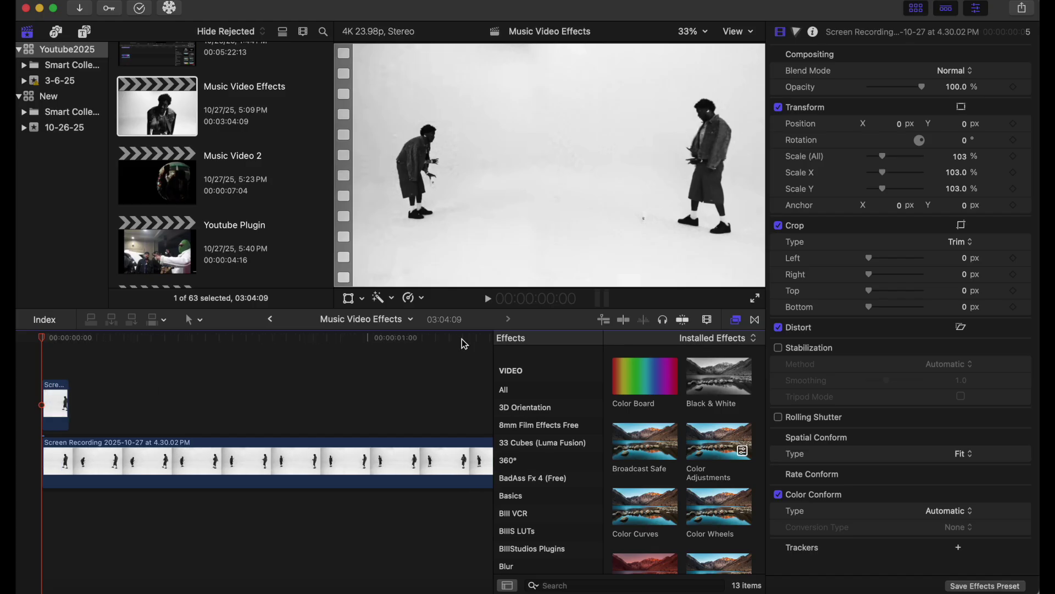
pyautogui.scroll(-5, 539, 467)
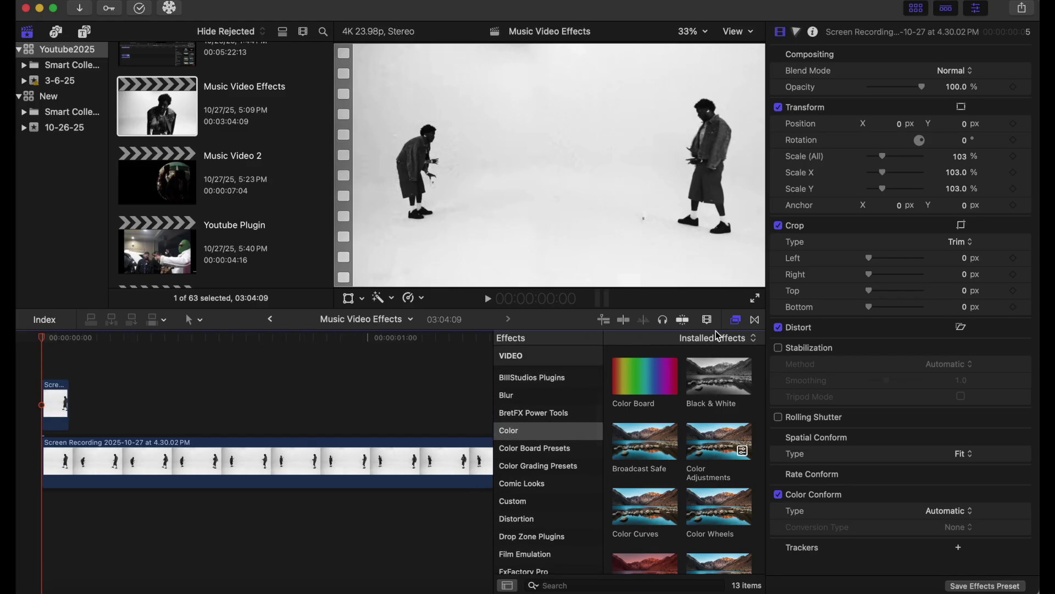
pyautogui.scroll(-3, 554, 465)
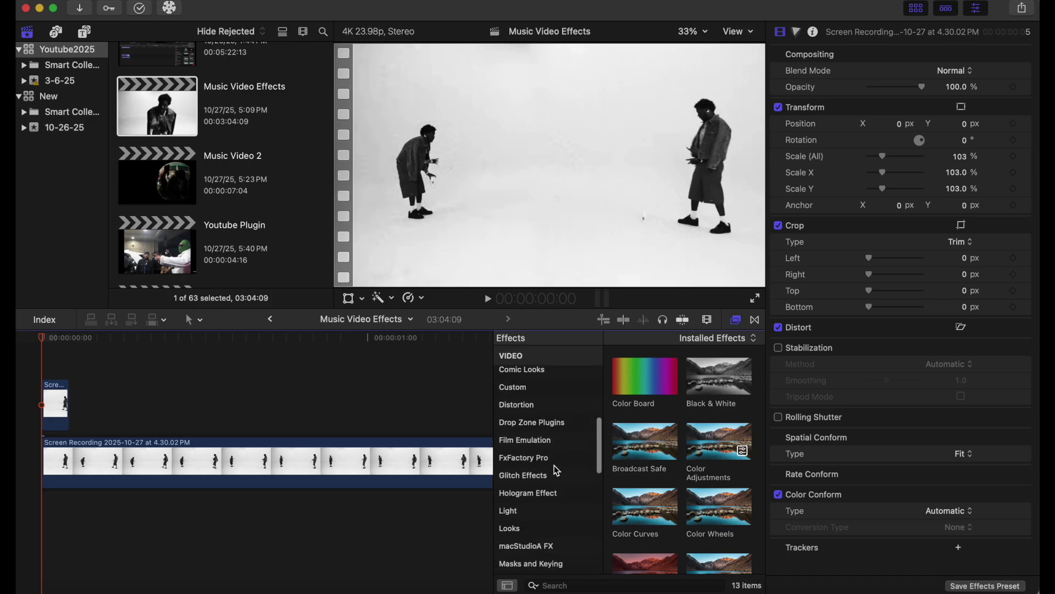
pyautogui.scroll(-2, 554, 465)
pyautogui.click(553, 518)
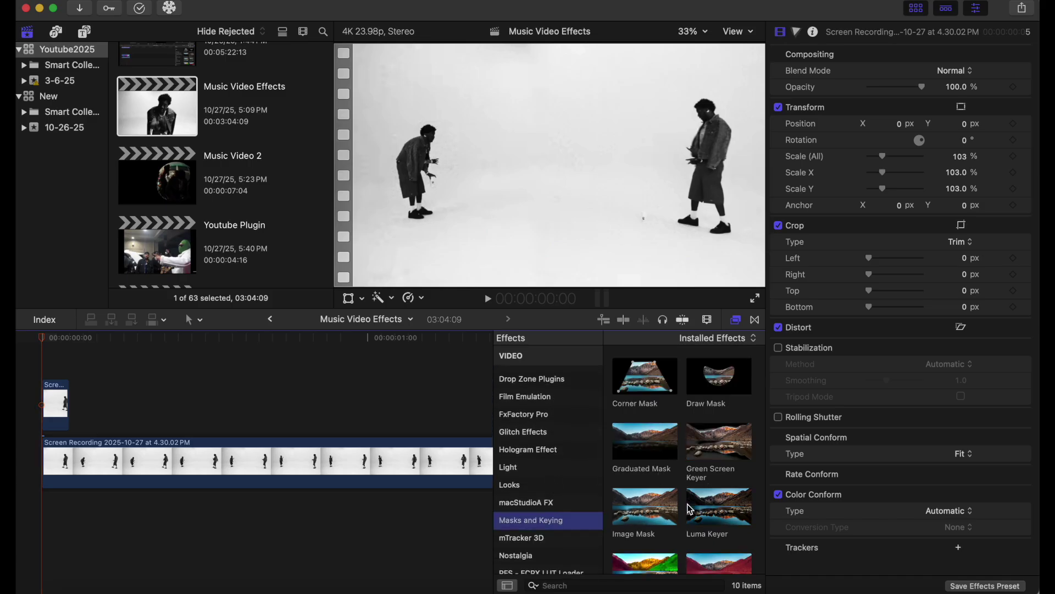
pyautogui.scroll(-4, 691, 509)
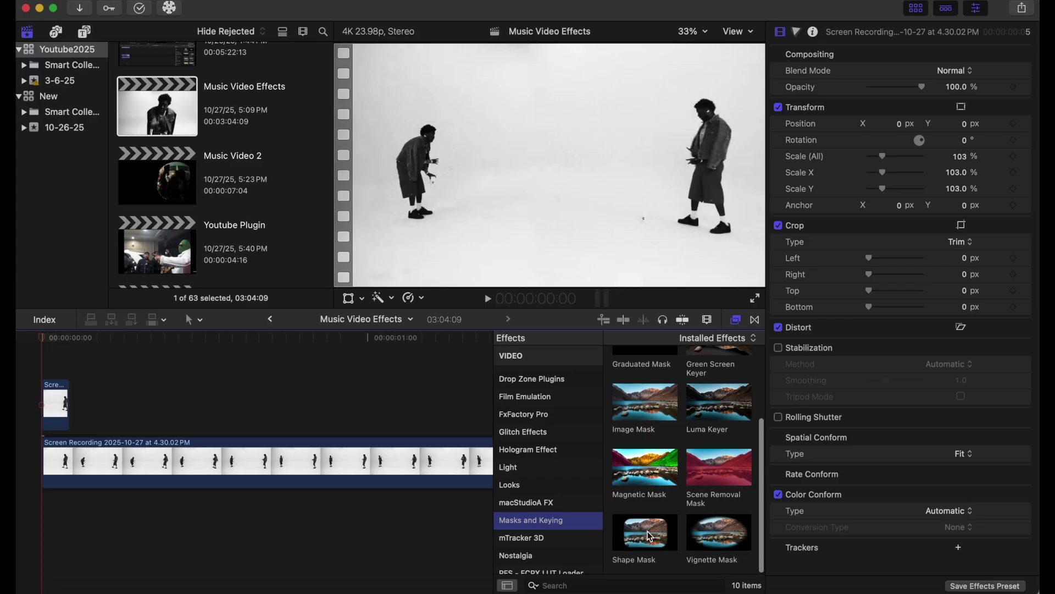
pyautogui.moveTo(644, 532); pyautogui.dragTo(61, 401)
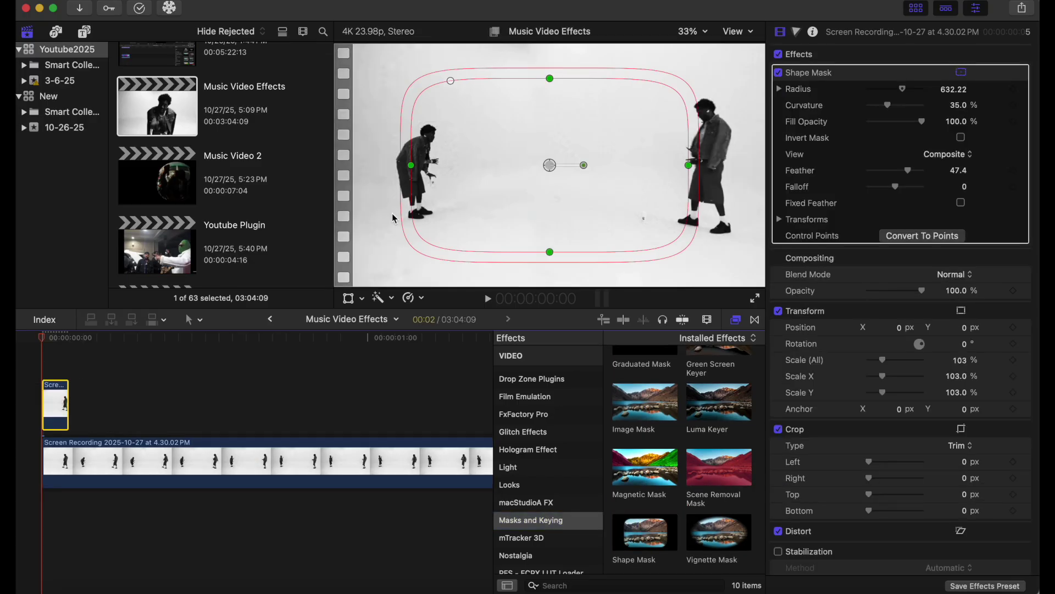
# Step: Shape the mask into a tall feathered oval around the right-hand dancer
pyautogui.moveTo(588, 169); pyautogui.dragTo(553, 155)
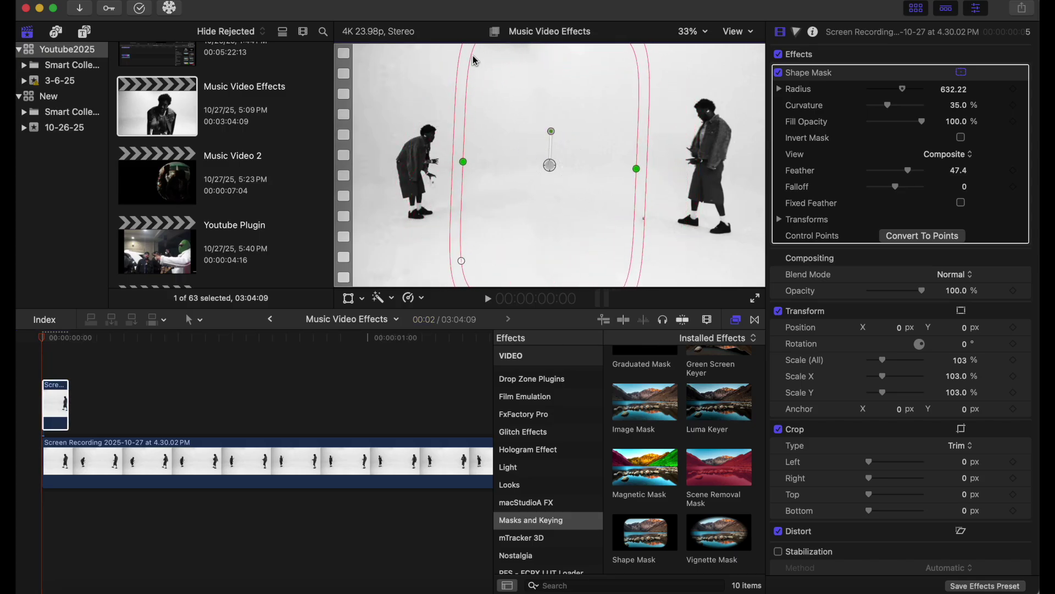
pyautogui.moveTo(476, 61); pyautogui.dragTo(483, 99)
pyautogui.moveTo(559, 169); pyautogui.dragTo(558, 169)
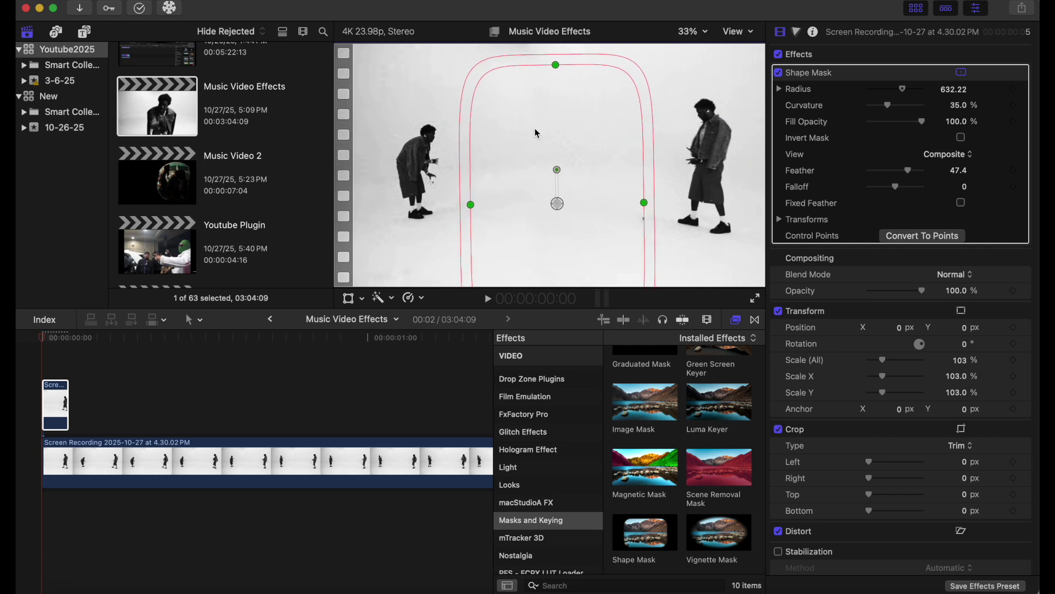
pyautogui.moveTo(498, 76); pyautogui.dragTo(706, 126)
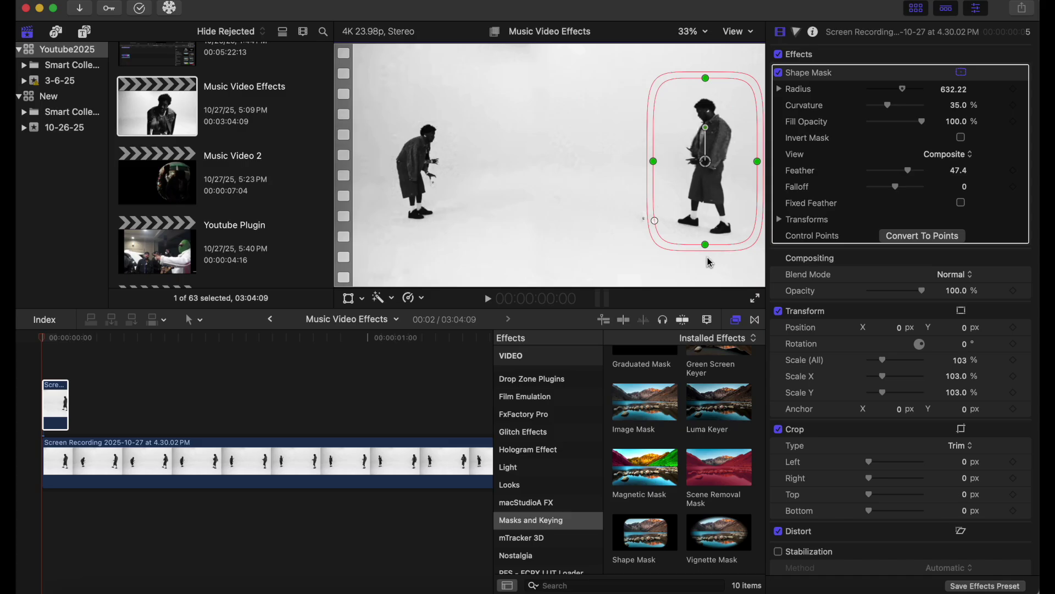
pyautogui.moveTo(677, 256); pyautogui.dragTo(674, 250)
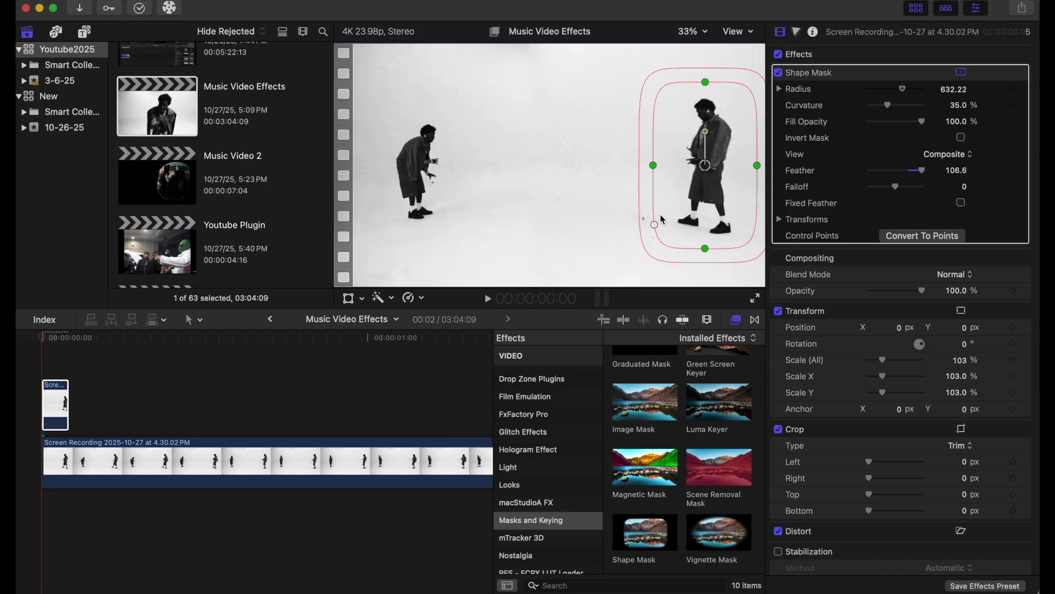
pyautogui.moveTo(654, 165); pyautogui.dragTo(704, 166)
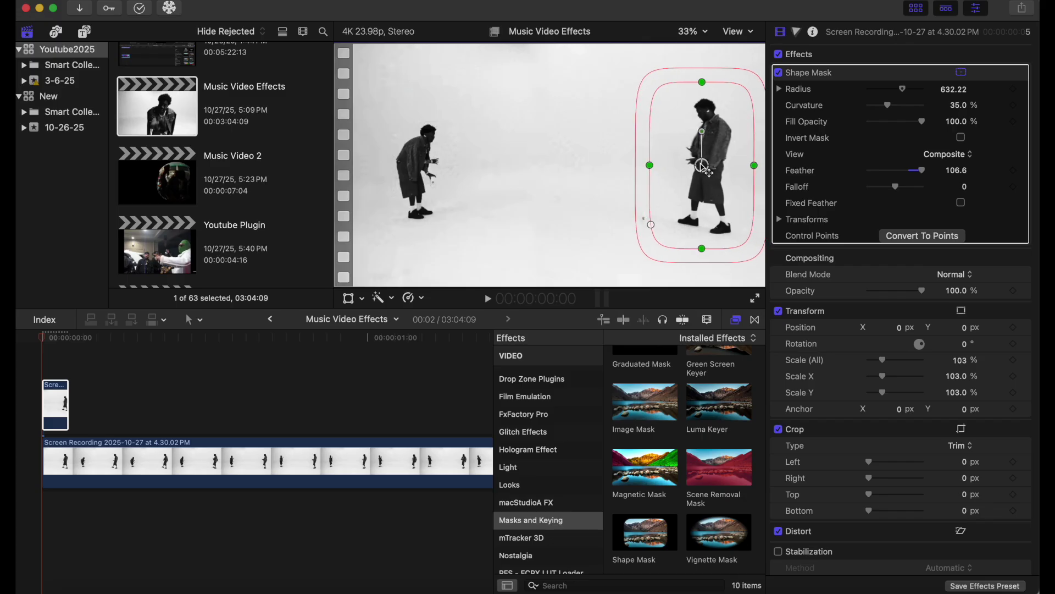
pyautogui.moveTo(704, 88); pyautogui.dragTo(704, 75)
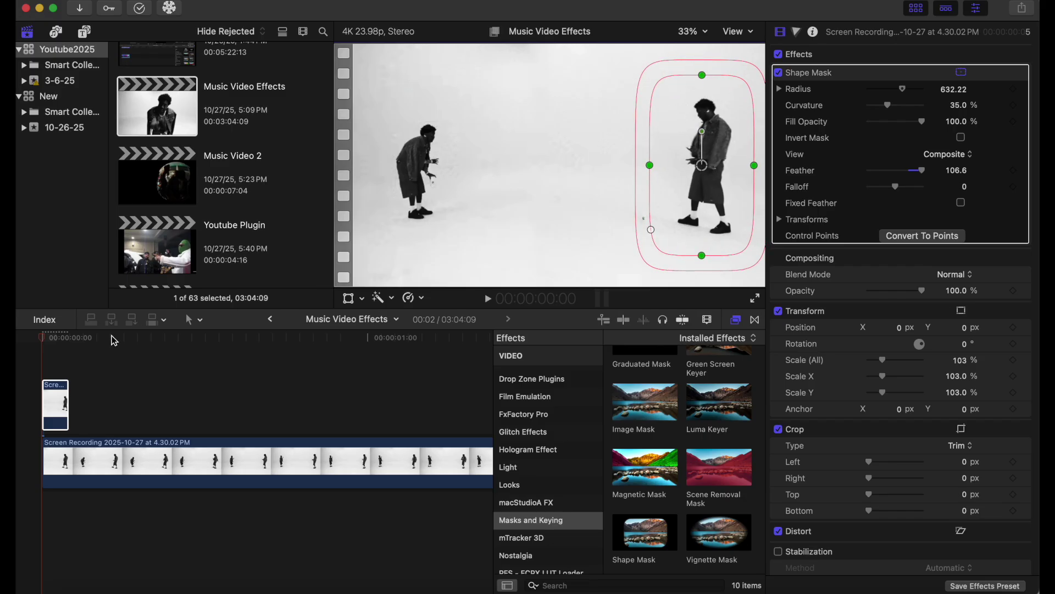
# Step: Preview the masked shot, then drag the mask's right edge outward to widen it
pyautogui.press('space')
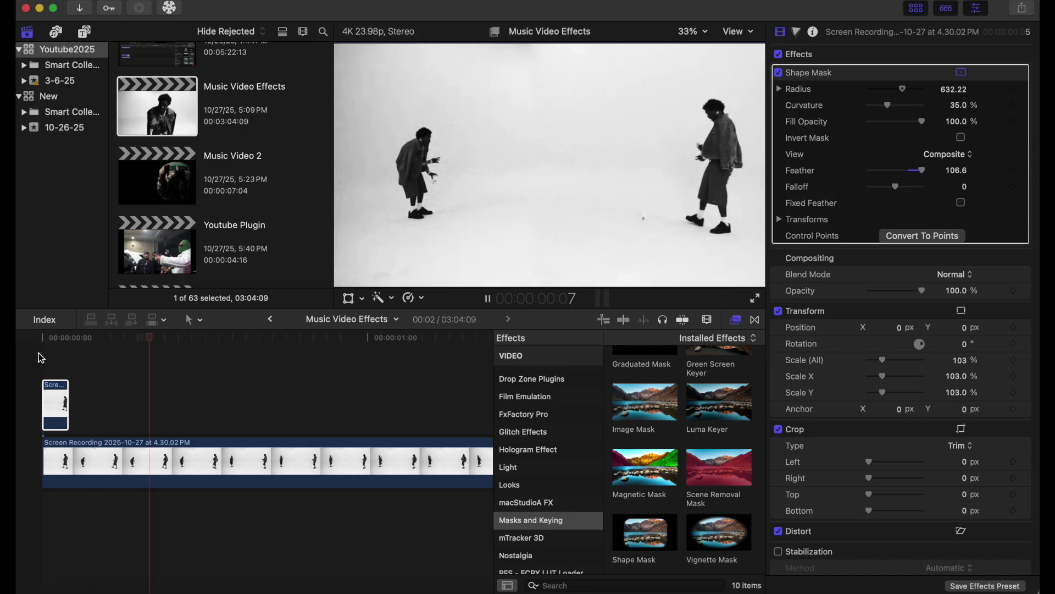
pyautogui.press('space')
pyautogui.click(51, 403)
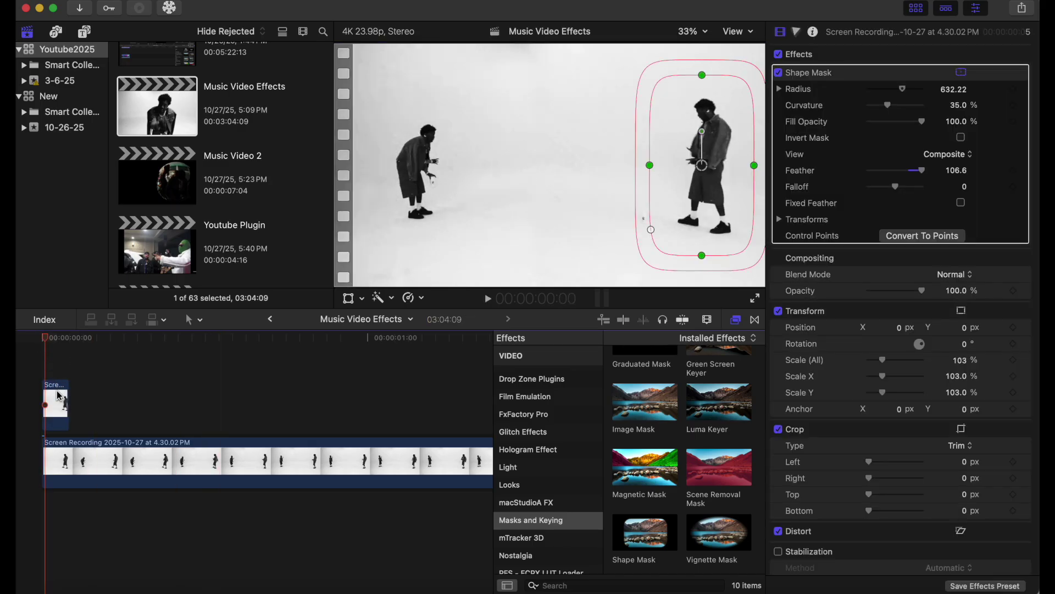
pyautogui.click(754, 166)
pyautogui.moveTo(771, 167); pyautogui.dragTo(788, 163)
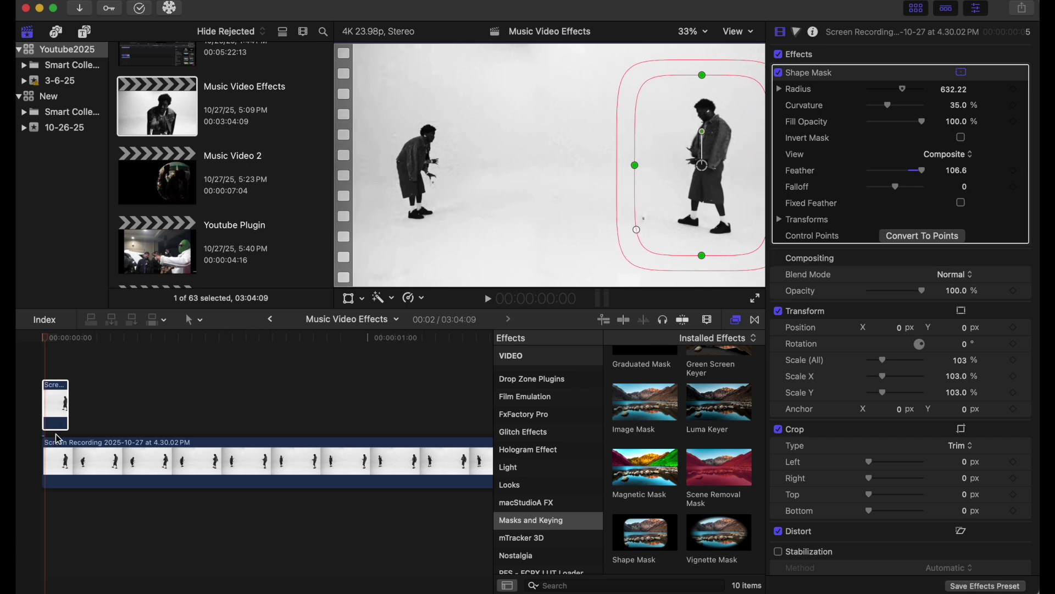
pyautogui.click(55, 466)
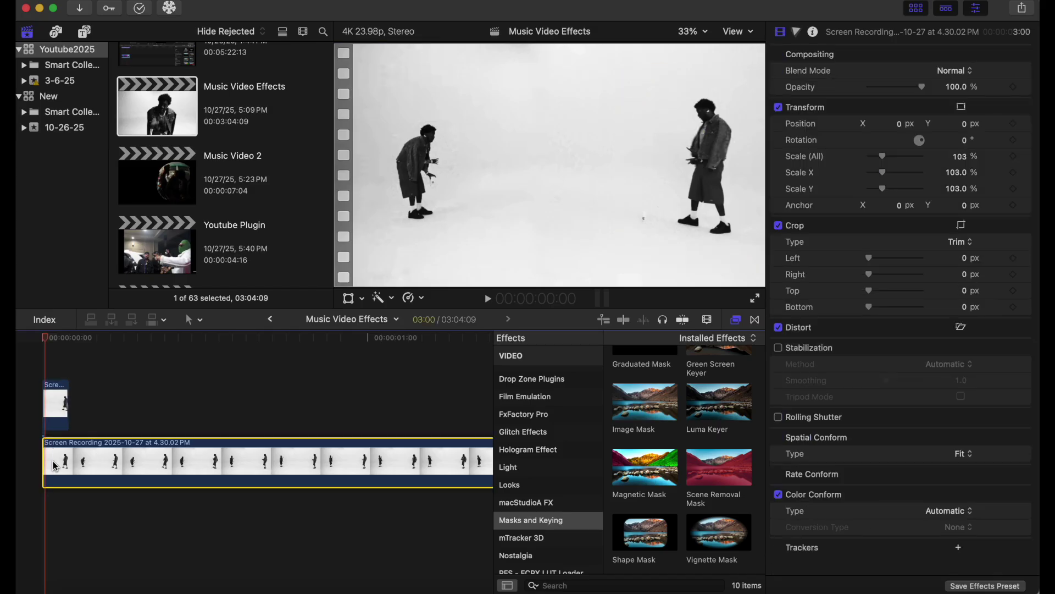
pyautogui.press('v')
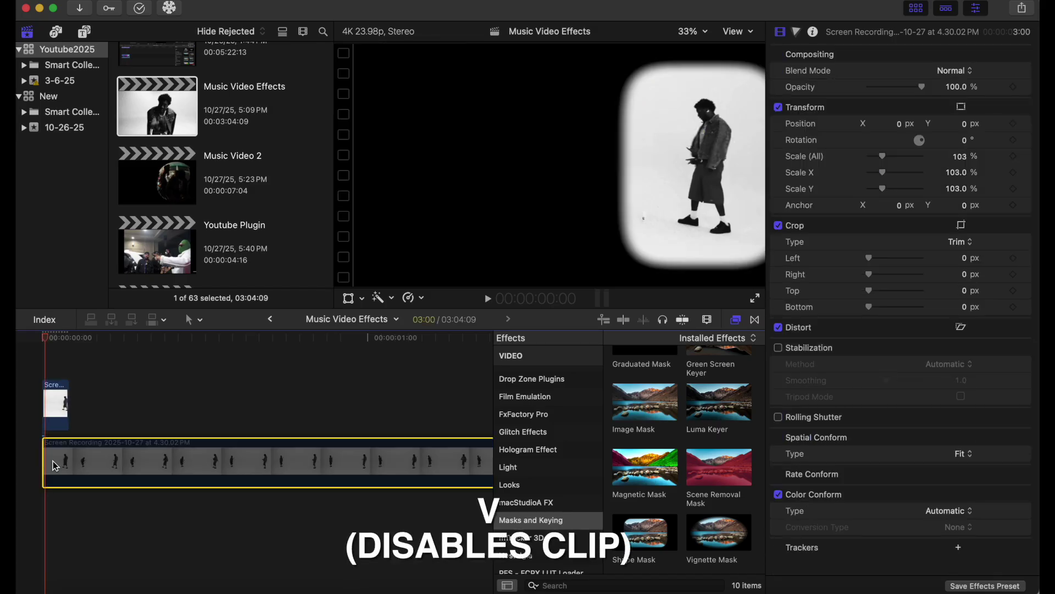
pyautogui.click(31, 364)
pyautogui.press('space')
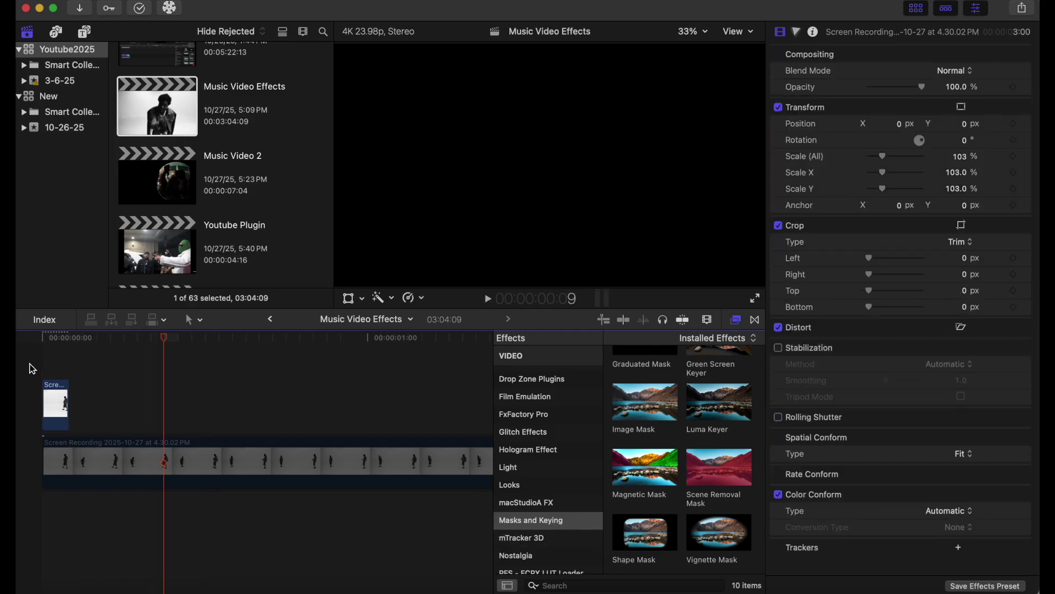
pyautogui.press('v')
pyautogui.press('v')
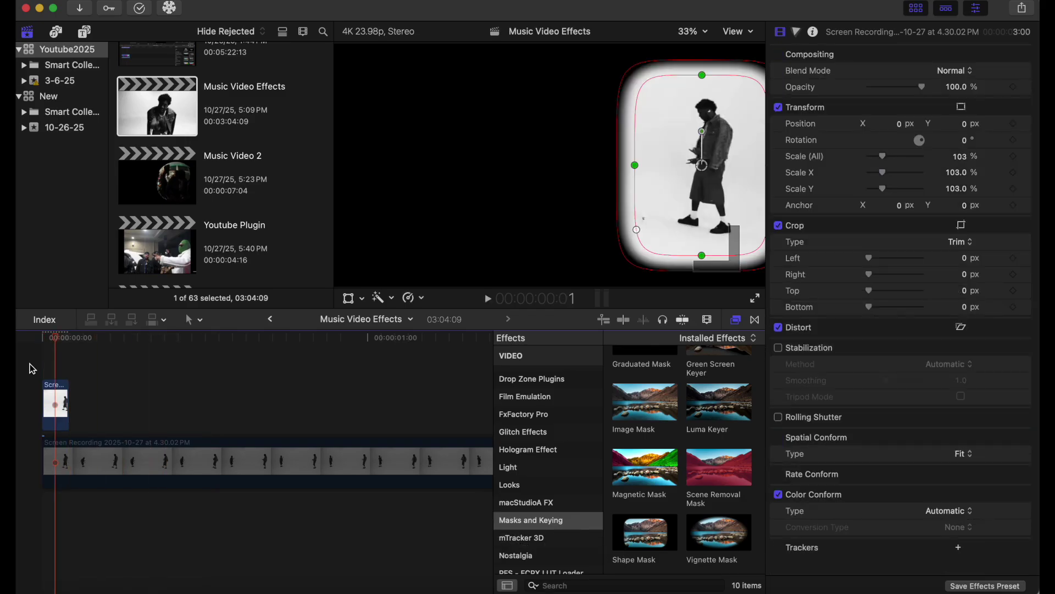
pyautogui.press('Right')
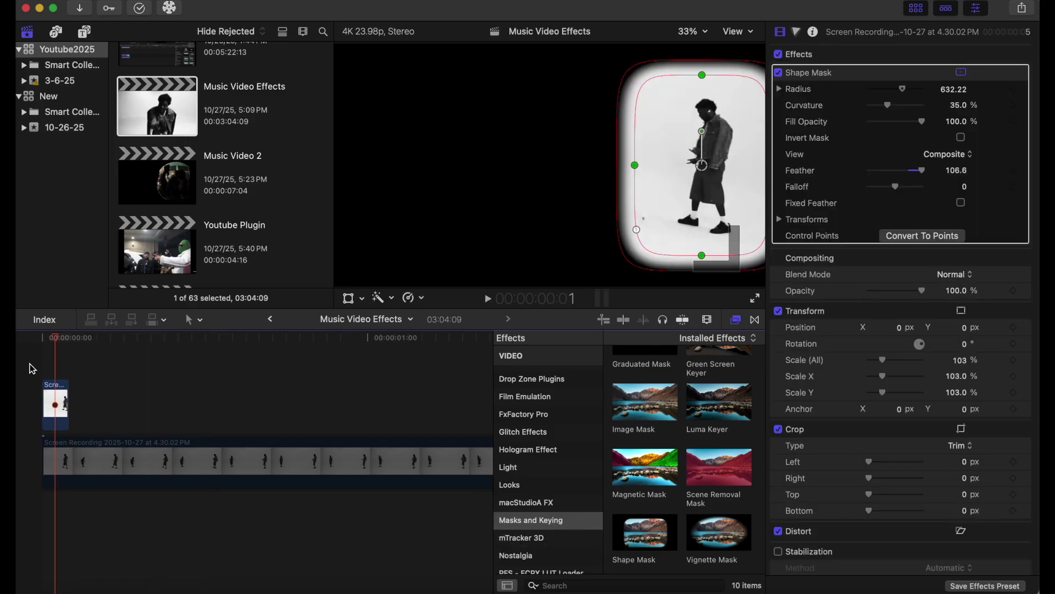
pyautogui.press('Left')
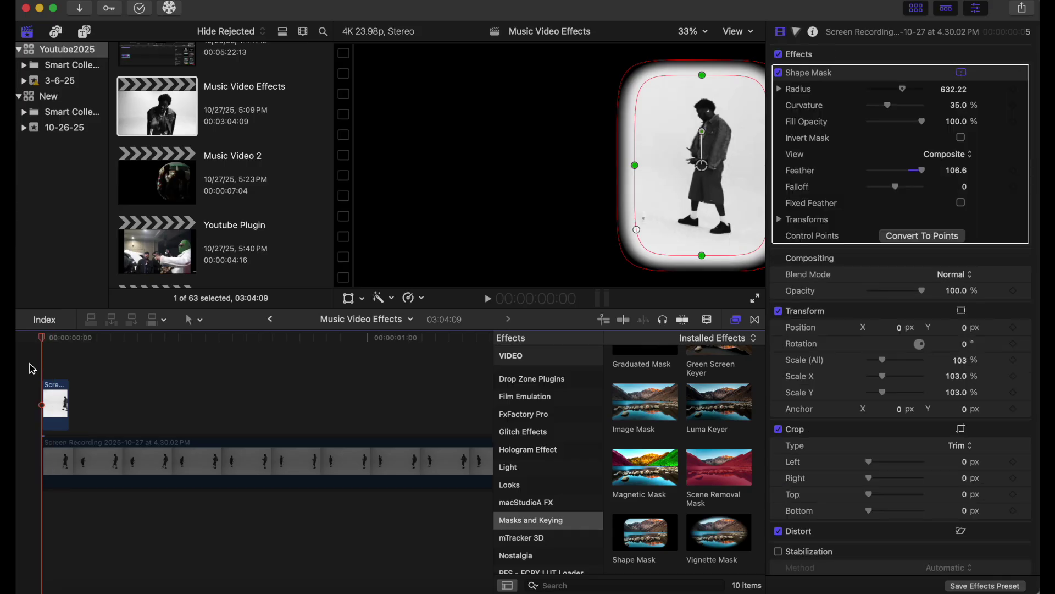
pyautogui.click(87, 461)
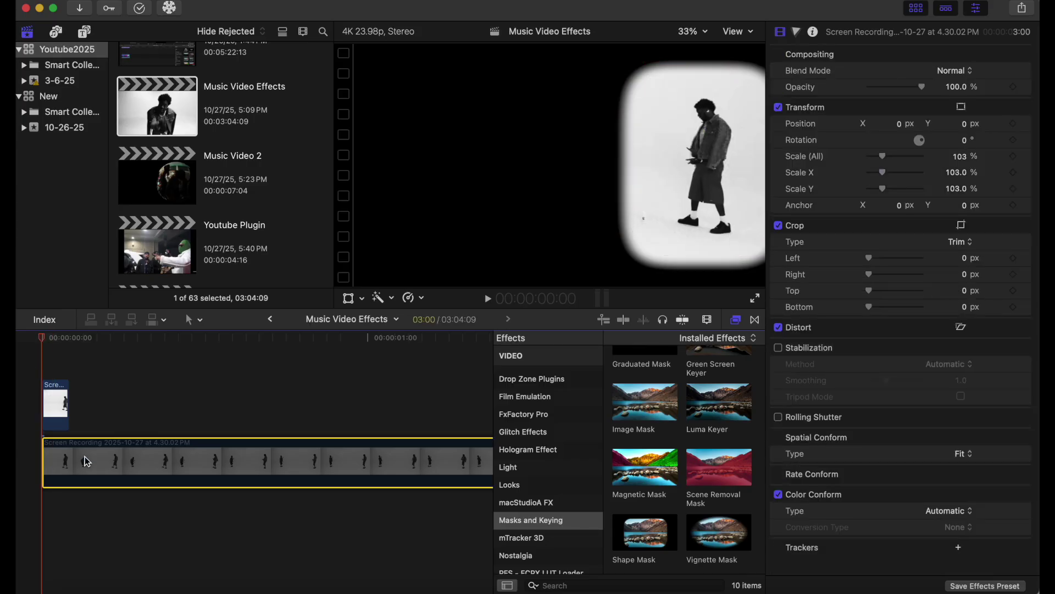
pyautogui.press('v')
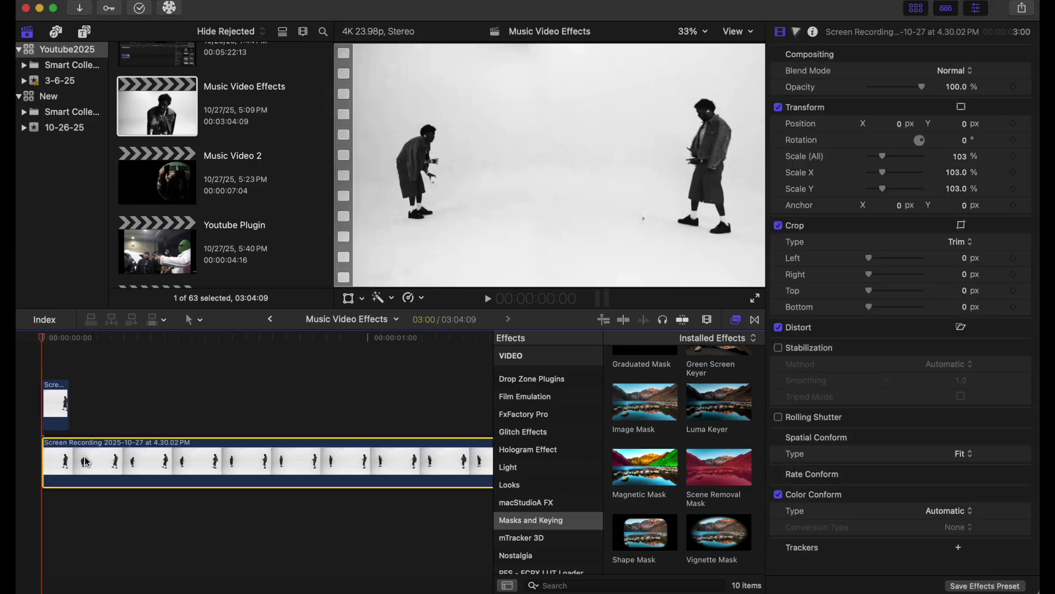
pyautogui.click(57, 403)
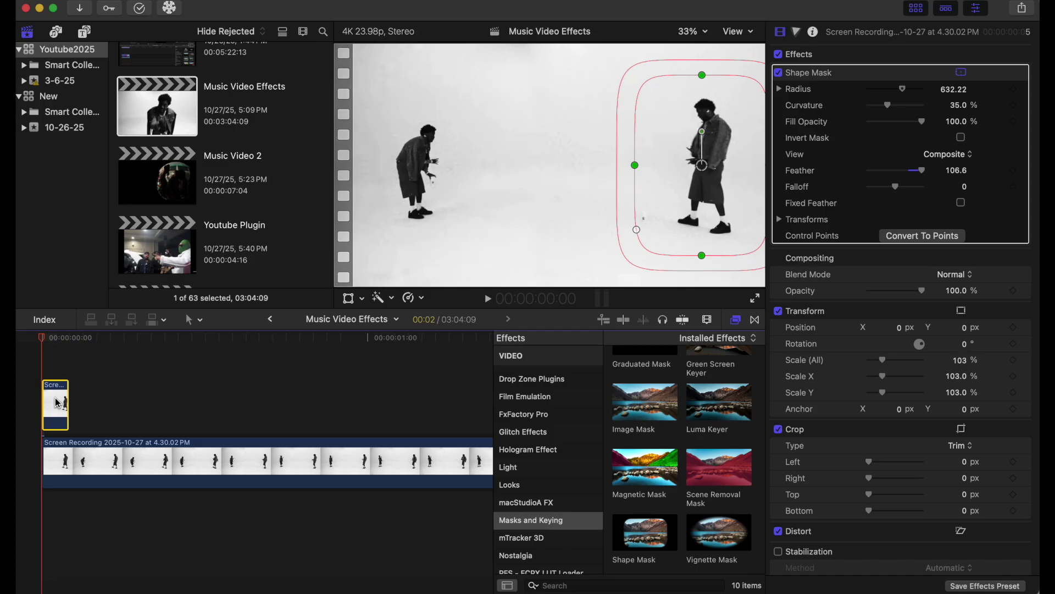
# Step: Copy the masked clip end to end into a row of eleven and play the row back
pyautogui.moveTo(57, 403); pyautogui.dragTo(334, 410)
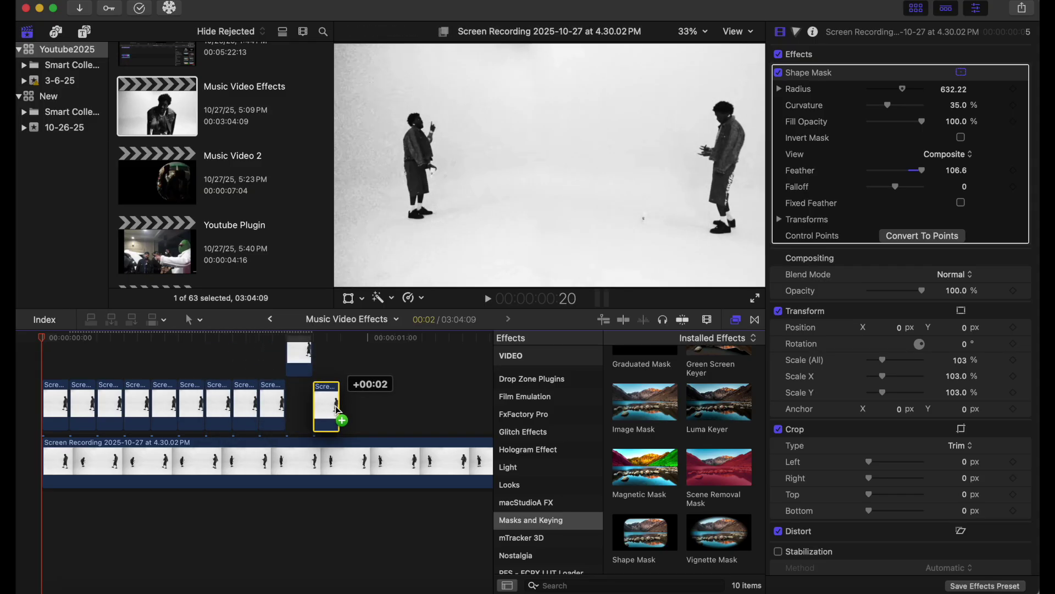
pyautogui.moveTo(338, 410); pyautogui.dragTo(336, 407)
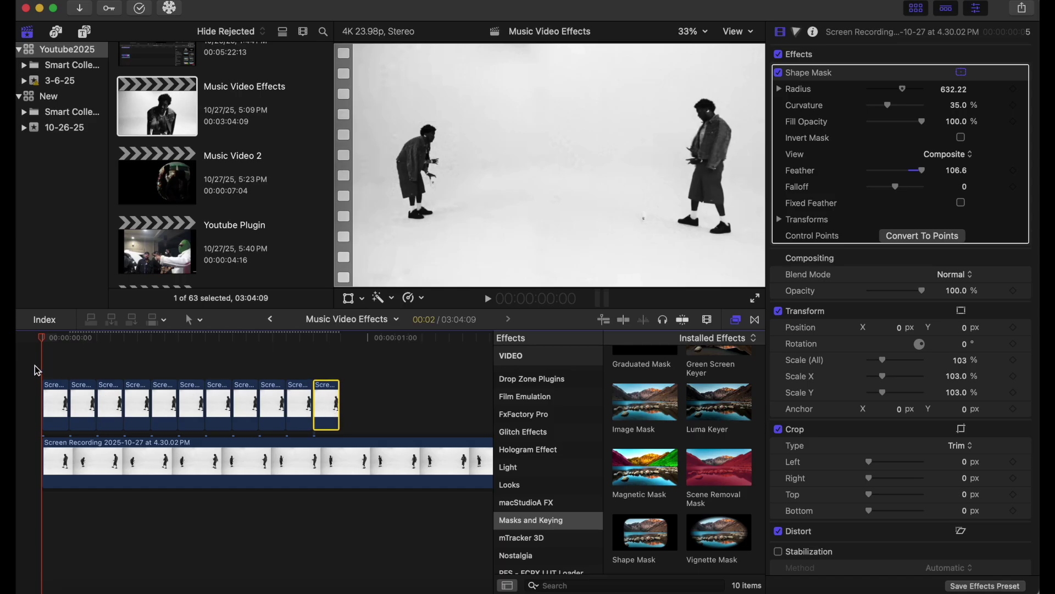
pyautogui.press('space')
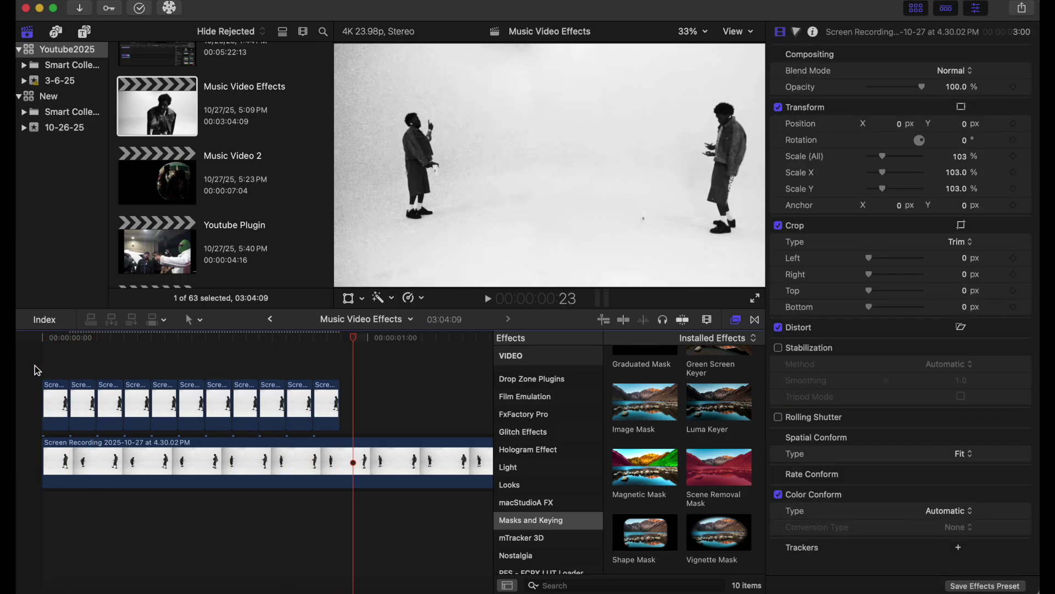
pyautogui.press('Home')
pyautogui.press('space')
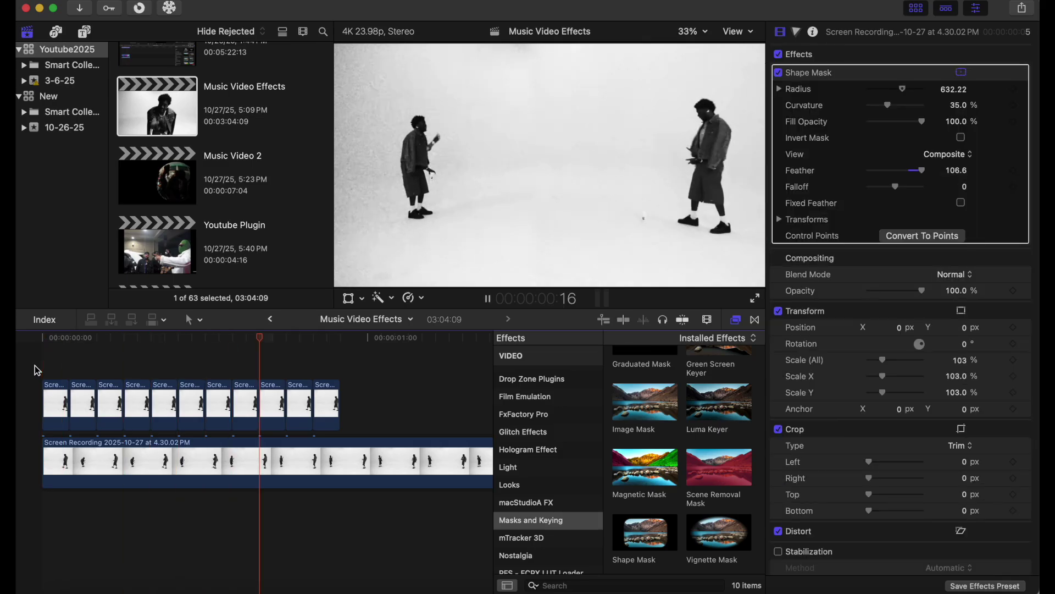
pyautogui.press('space')
pyautogui.press('Home')
pyautogui.press('space')
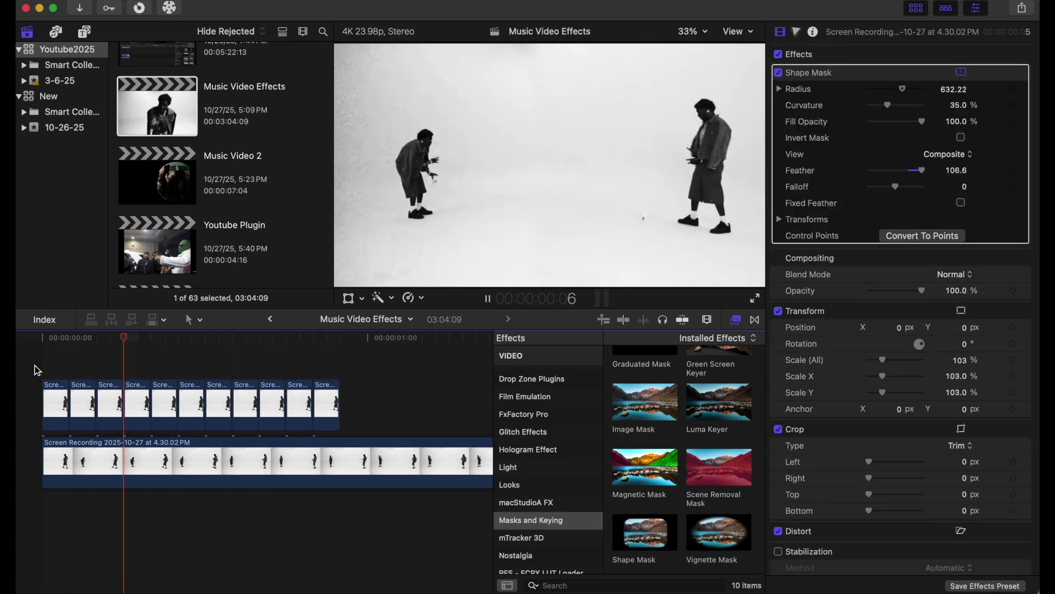
pyautogui.press('space')
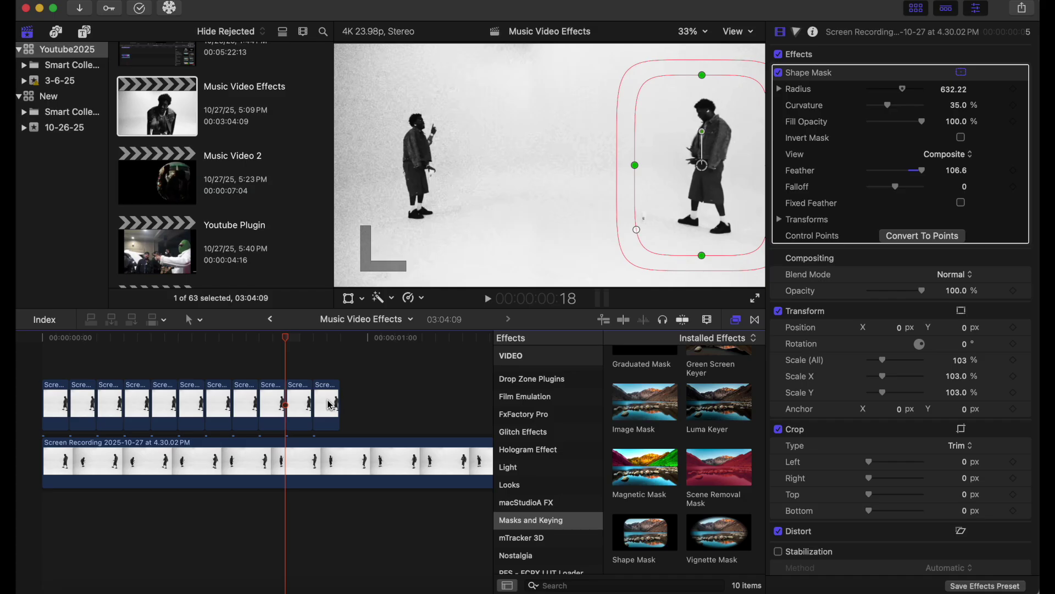
pyautogui.click(328, 393)
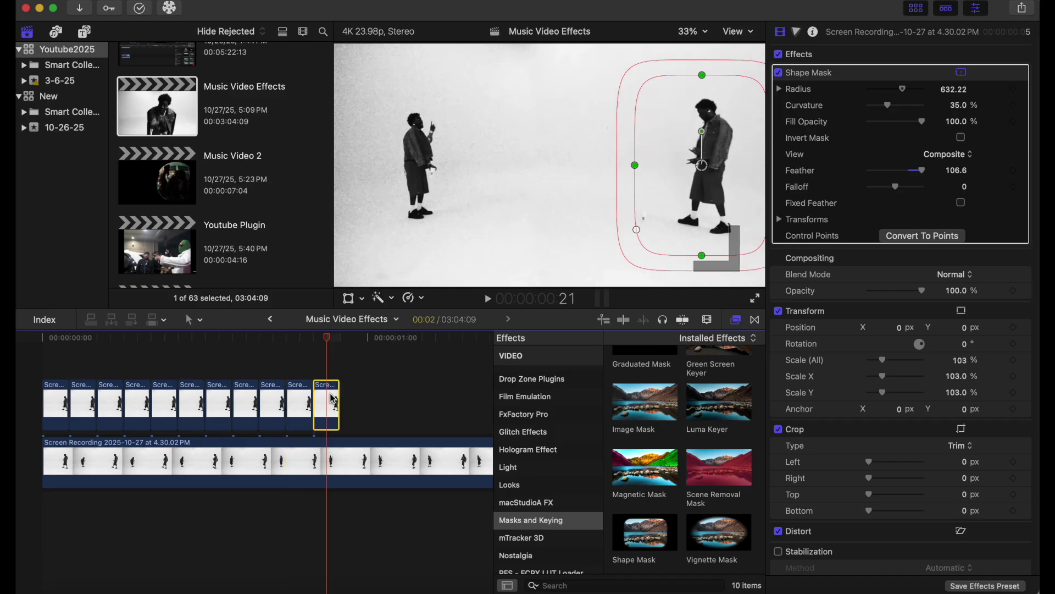
# Step: Add another copy after the last clip and lengthen it along the upper track
pyautogui.moveTo(333, 398); pyautogui.dragTo(376, 406)
pyautogui.hscroll(-5, 239, 379)
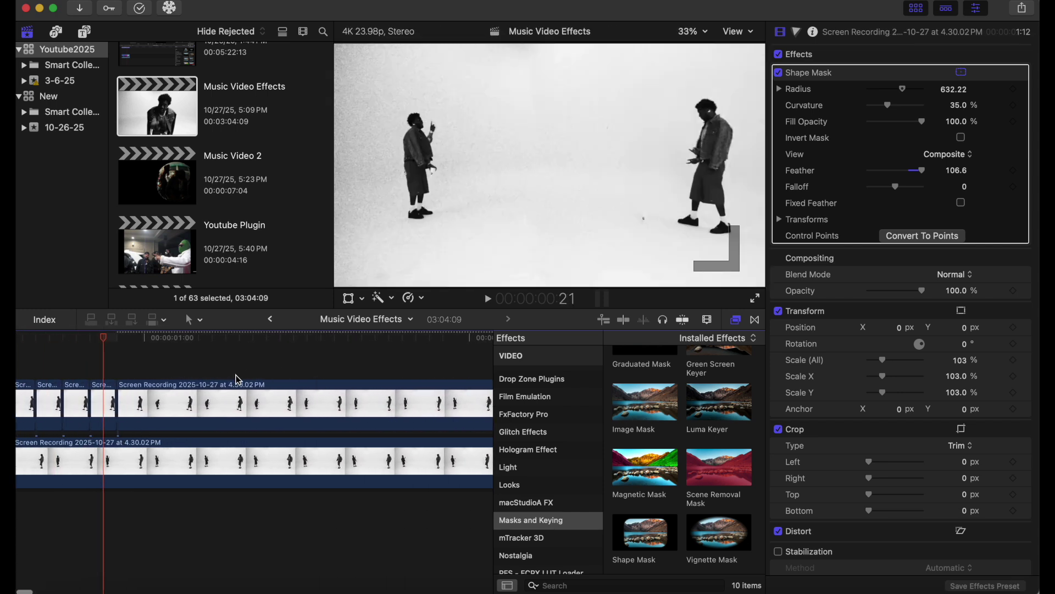
pyautogui.click(275, 376)
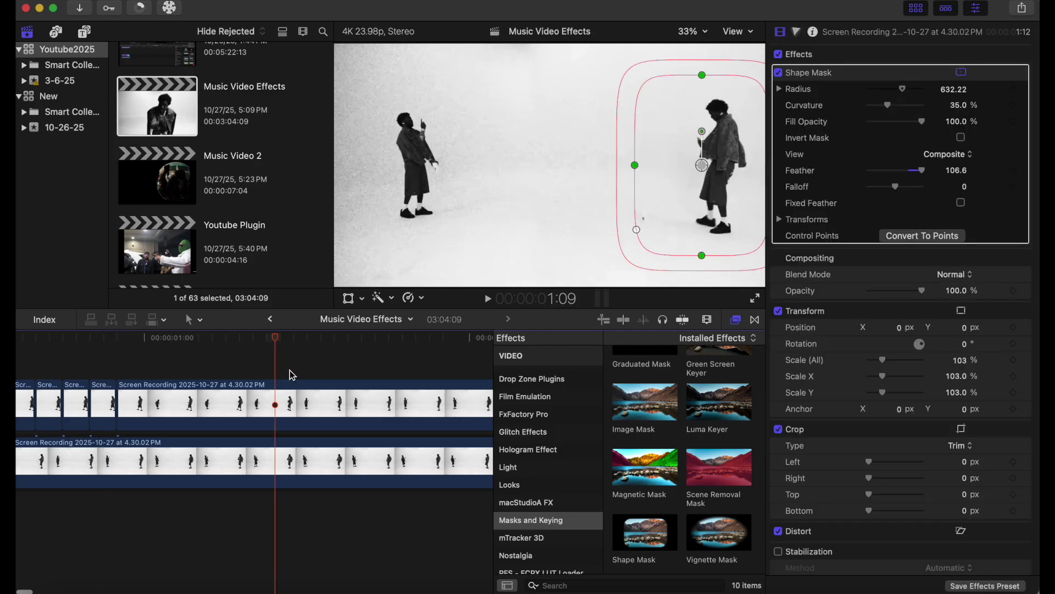
pyautogui.moveTo(278, 344); pyautogui.dragTo(428, 370)
pyautogui.hscroll(10, 428, 370)
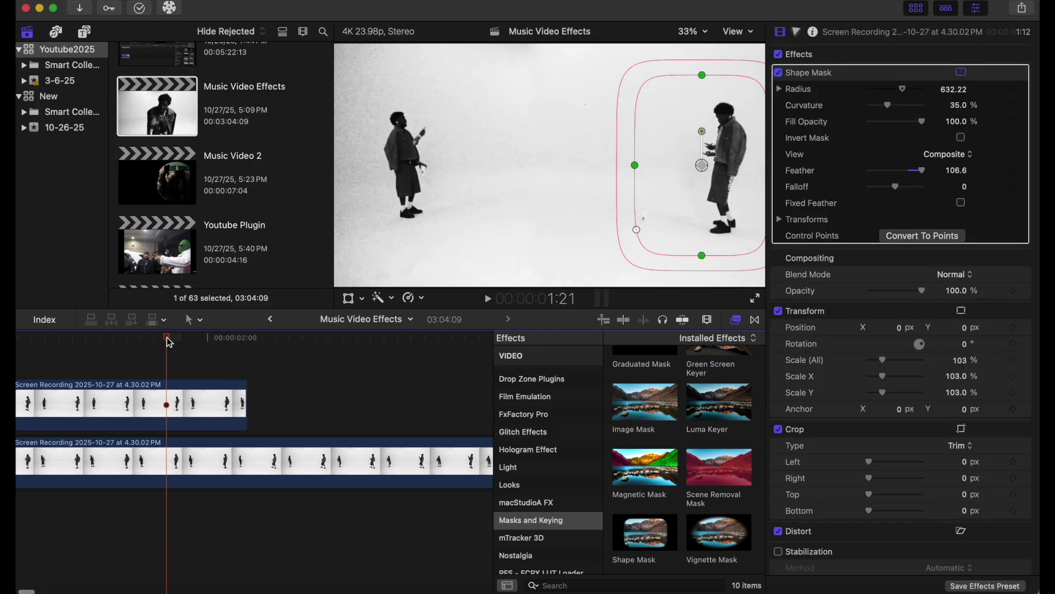
pyautogui.moveTo(170, 341); pyautogui.dragTo(230, 339)
pyautogui.moveTo(247, 420); pyautogui.dragTo(407, 421)
# Step: Split the long upper copy at the 2:08 playhead position
pyautogui.click(327, 360)
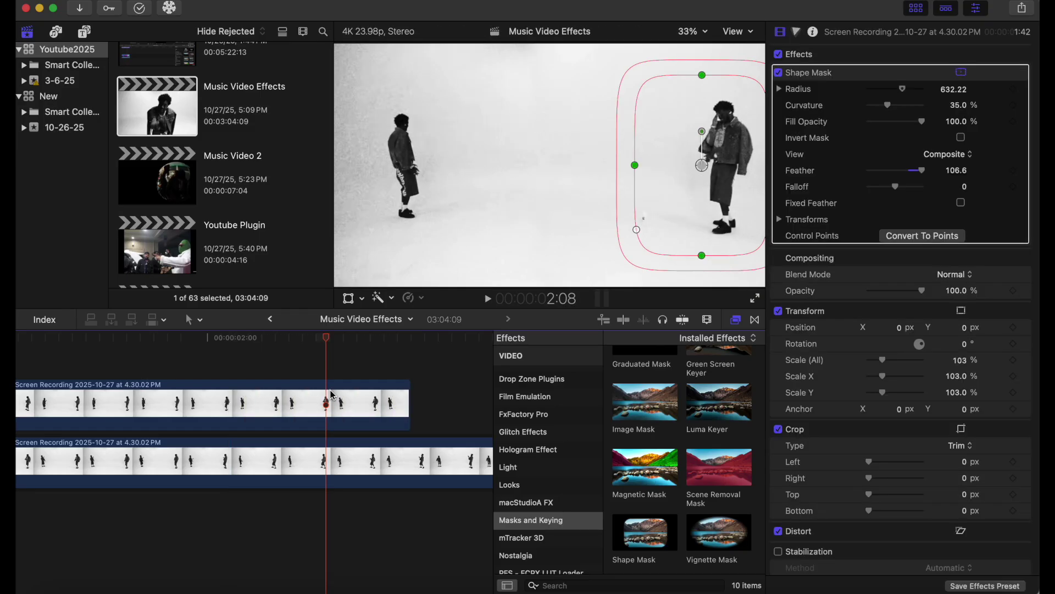
pyautogui.press('Right')
pyautogui.press('Right')
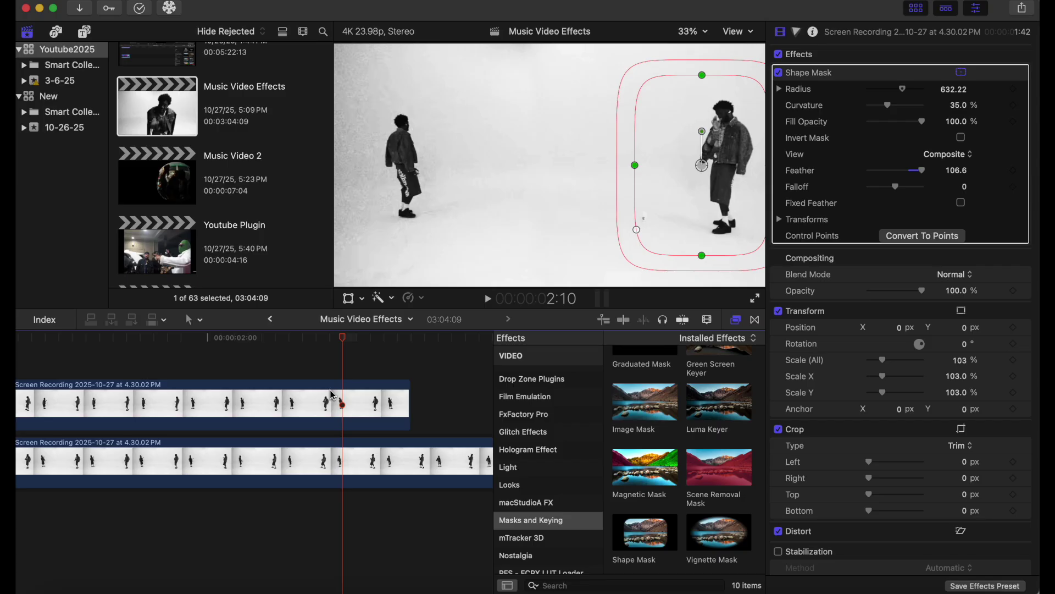
pyautogui.press('Left')
pyautogui.press('Left')
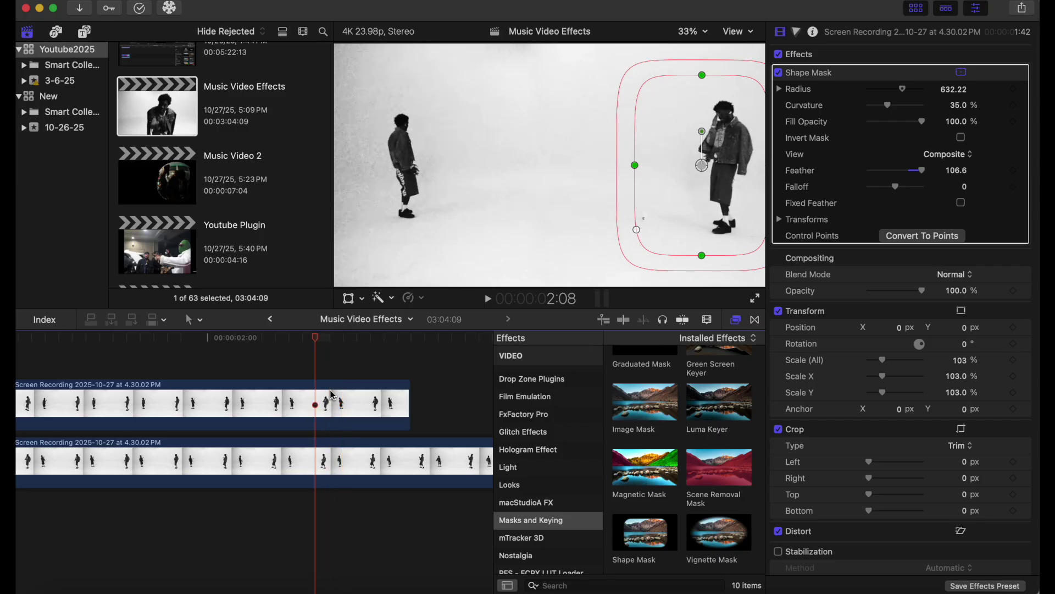
pyautogui.click(317, 403)
pyautogui.press('cmd+b')
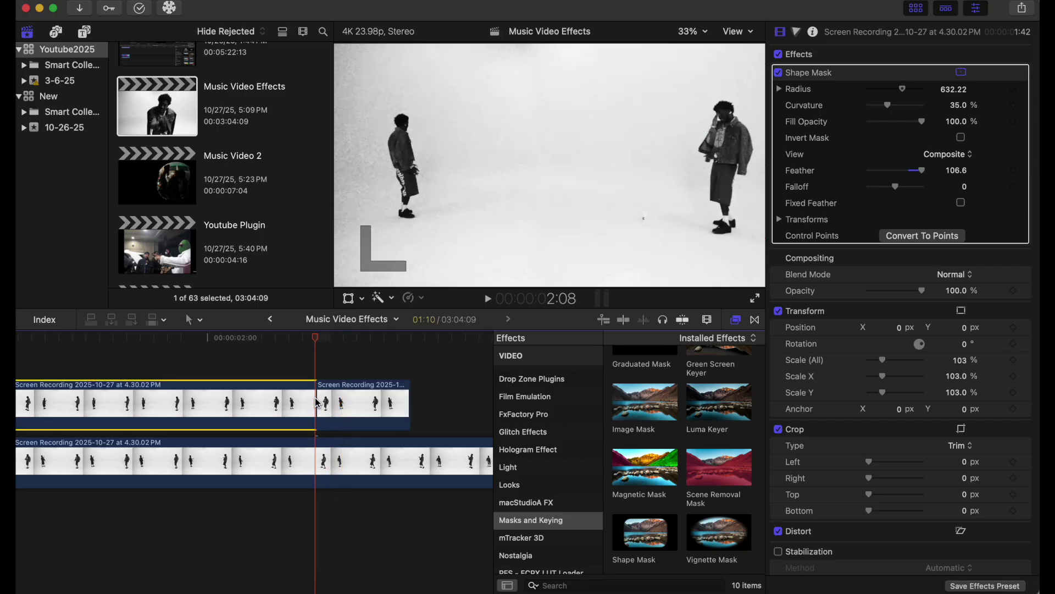
# Step: Cut a two-frame slice and delete the leftover pieces on both sides of it
pyautogui.press('Right')
pyautogui.press('Right')
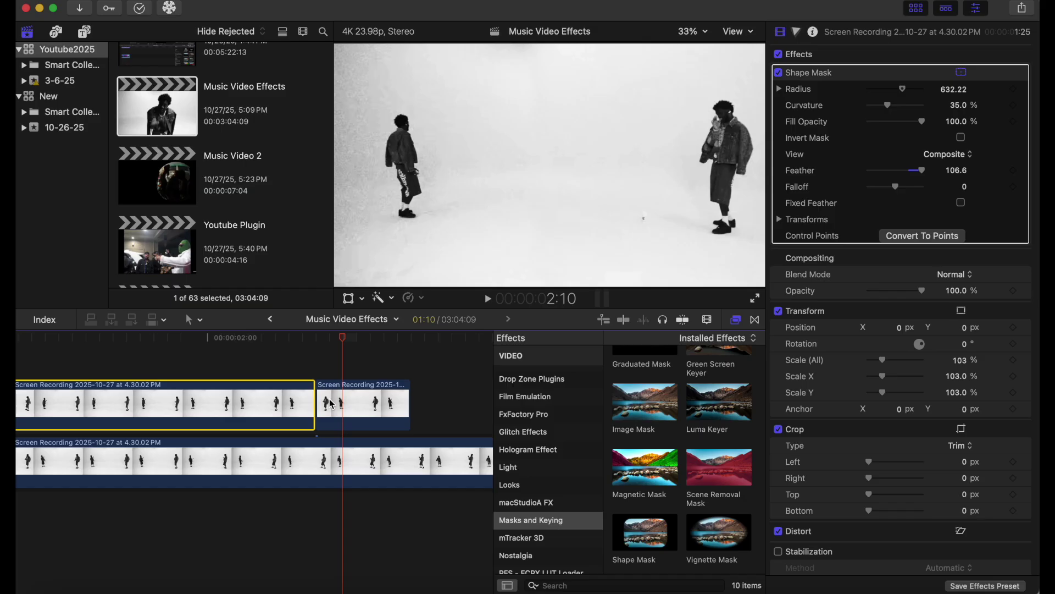
pyautogui.click(344, 405)
pyautogui.press('super+b')
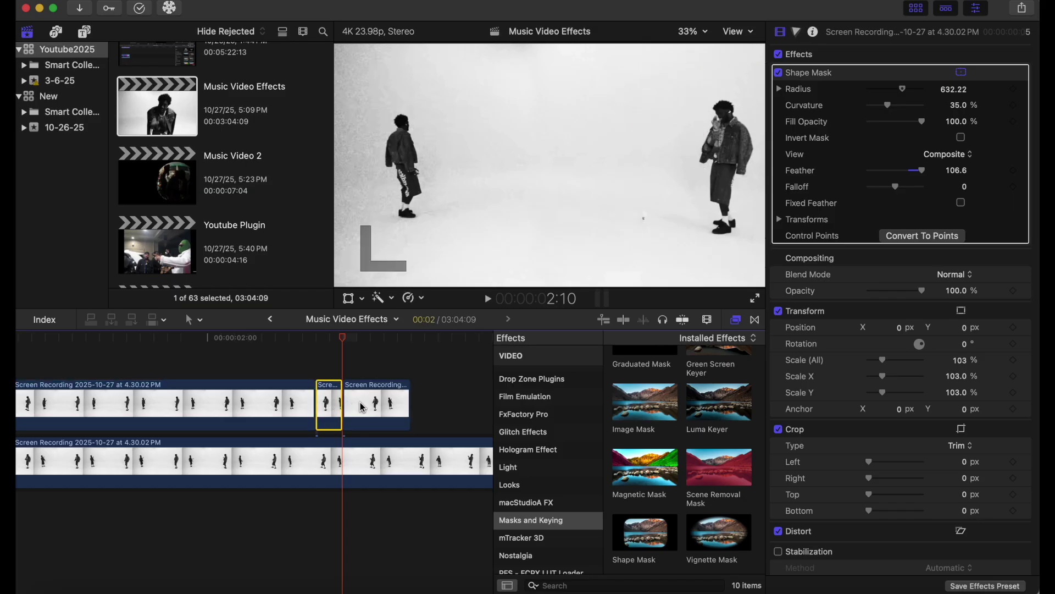
pyautogui.click(362, 407)
pyautogui.press('Delete')
pyautogui.click(273, 407)
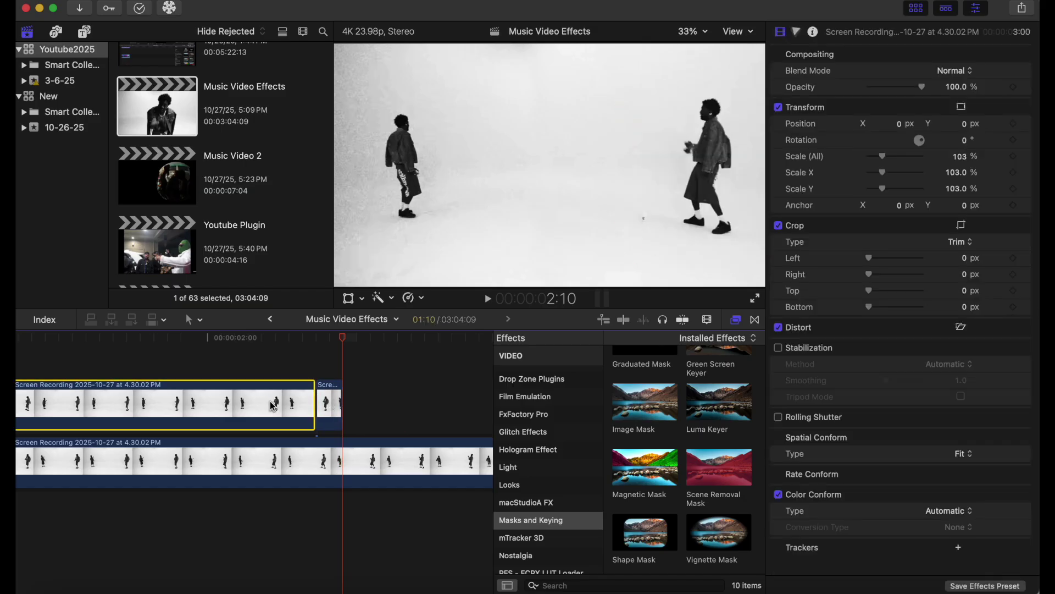
pyautogui.press('Delete')
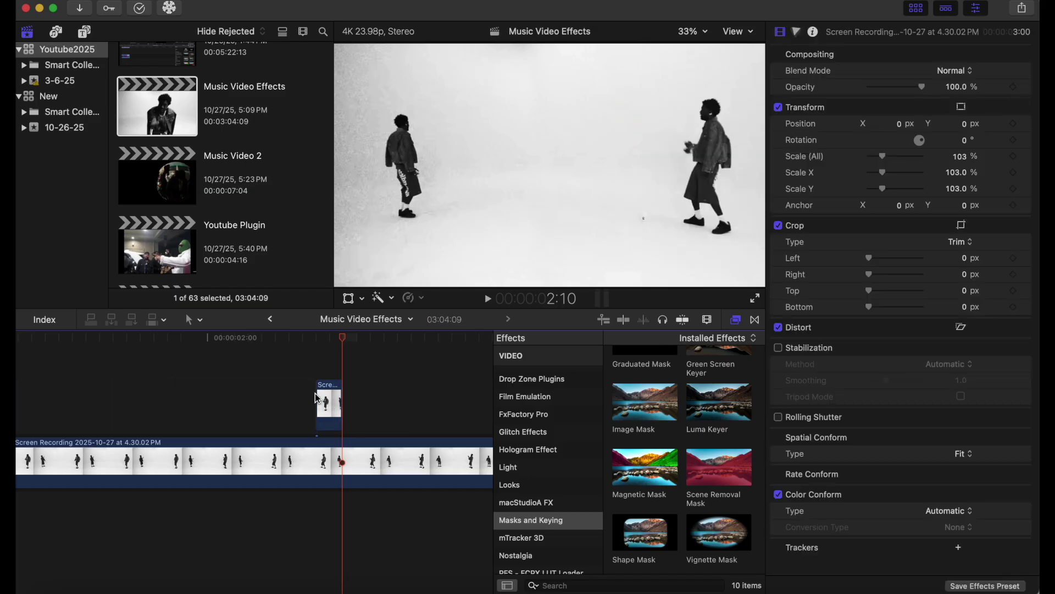
pyautogui.press('super+minus')
# Step: Slide the short slice earlier on the upper track and place a copy right after it
pyautogui.moveTo(341, 407); pyautogui.dragTo(114, 405)
pyautogui.scroll(5, 114, 405)
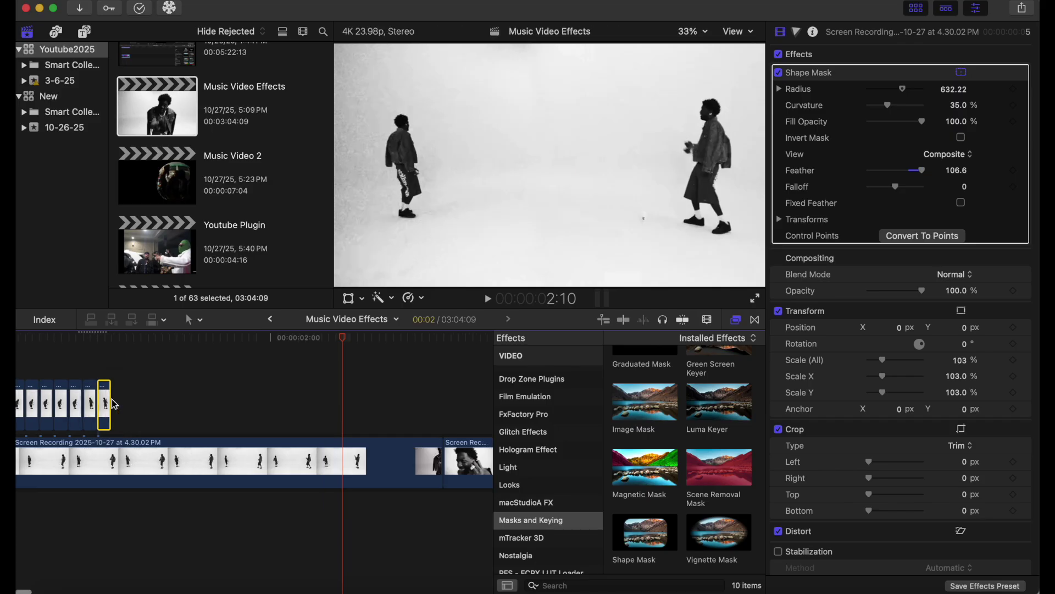
pyautogui.hscroll(-5, 115, 404)
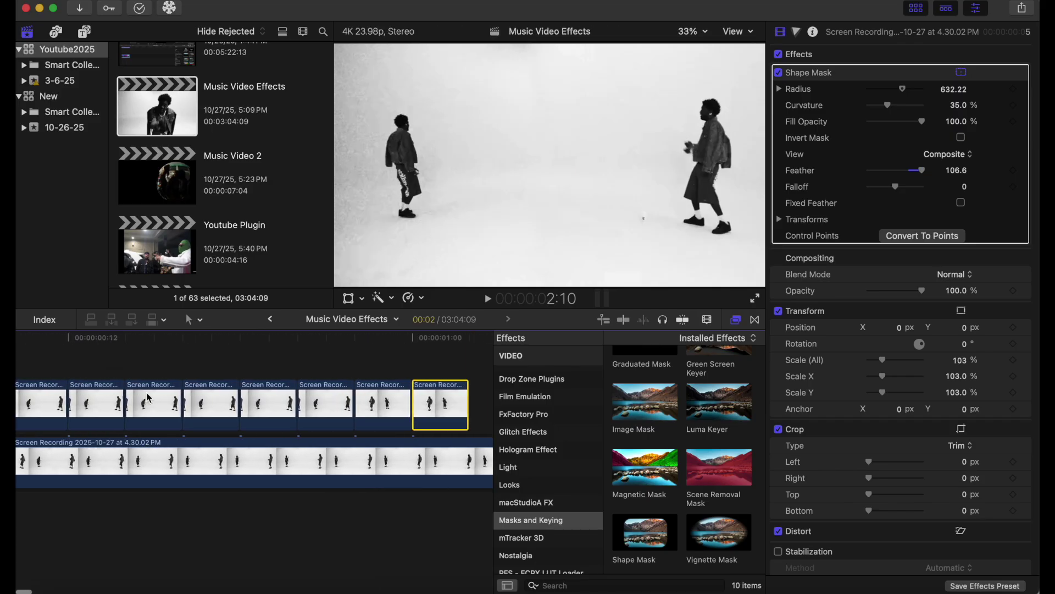
pyautogui.moveTo(316, 408); pyautogui.dragTo(386, 414)
# Step: Extend the row with further back-to-back copies of the slice, undoing one extra copy
pyautogui.hscroll(2, 382, 418)
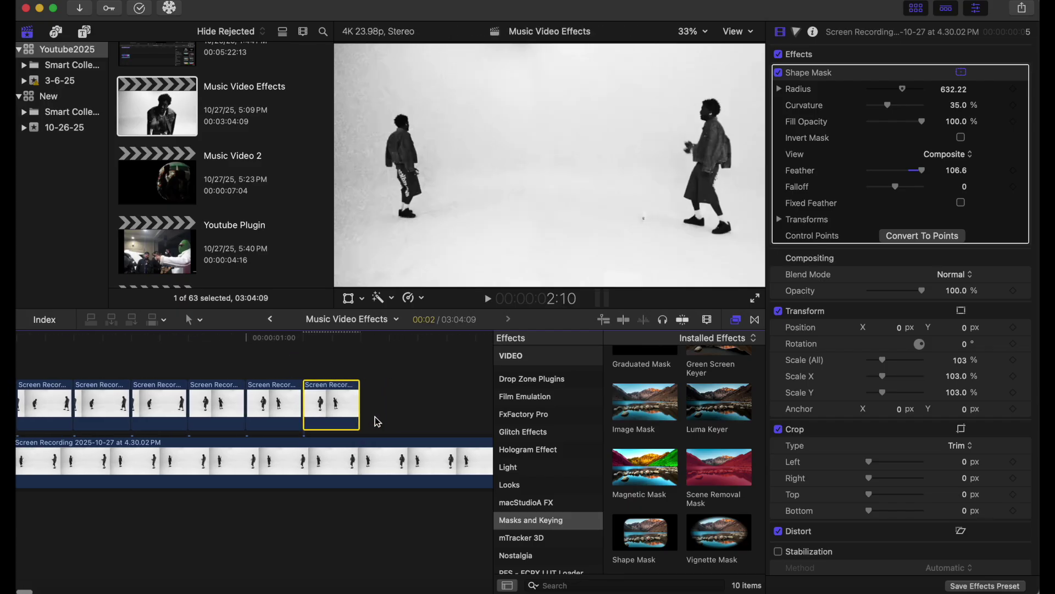
pyautogui.scroll(-3, 375, 425)
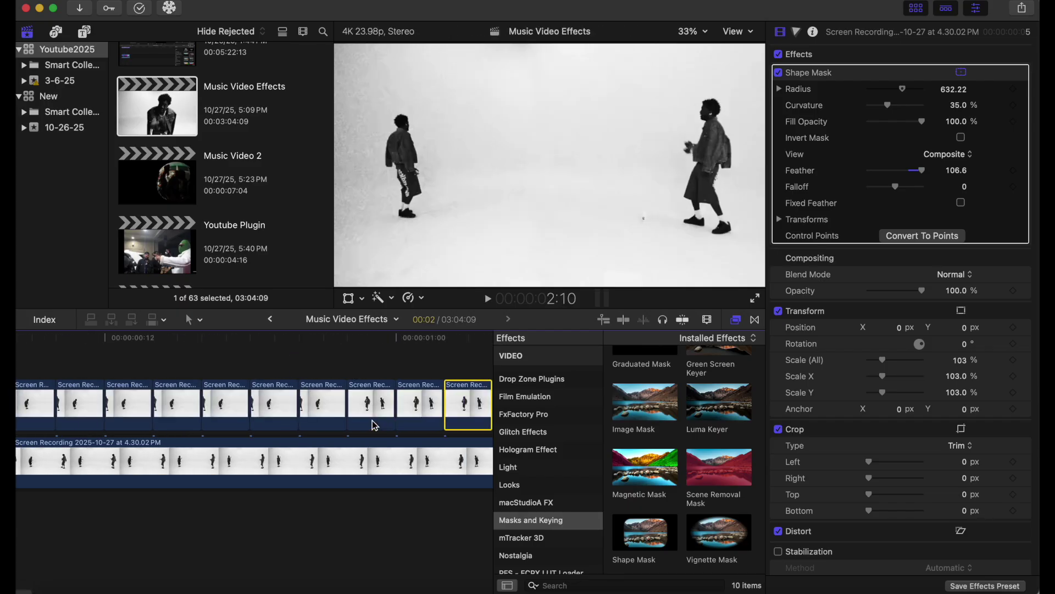
pyautogui.hscroll(1, 335, 420)
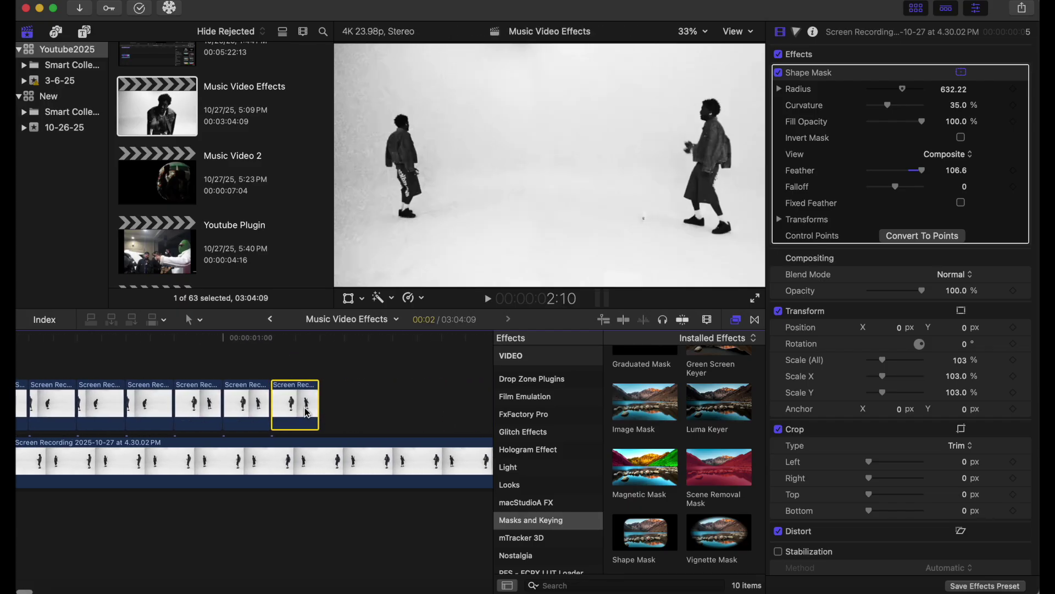
pyautogui.moveTo(307, 413); pyautogui.dragTo(456, 412)
pyautogui.press('super+z')
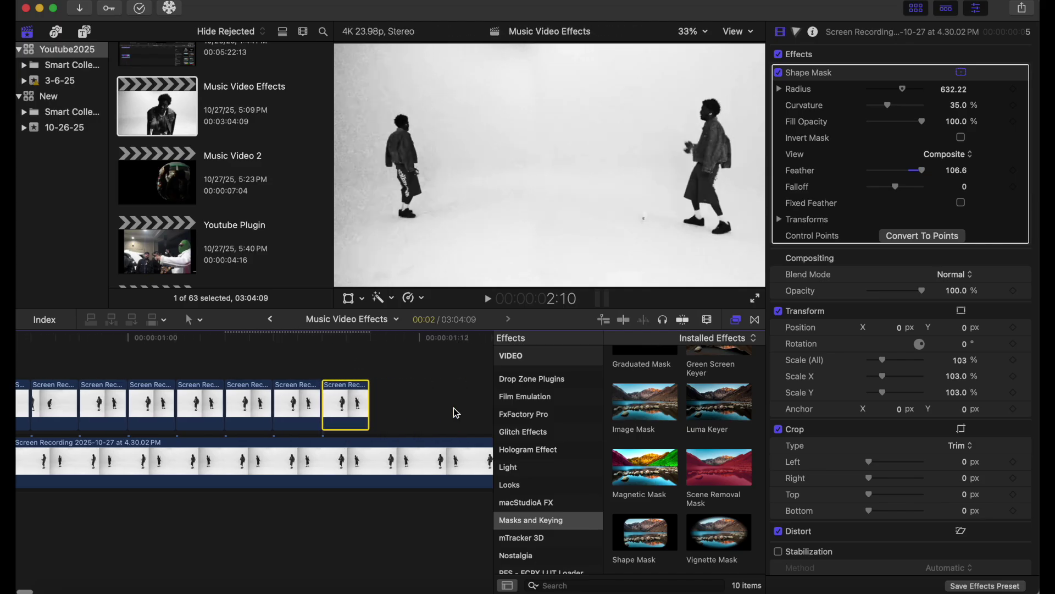
pyautogui.hscroll(1, 336, 424)
pyautogui.moveTo(331, 414); pyautogui.dragTo(450, 407)
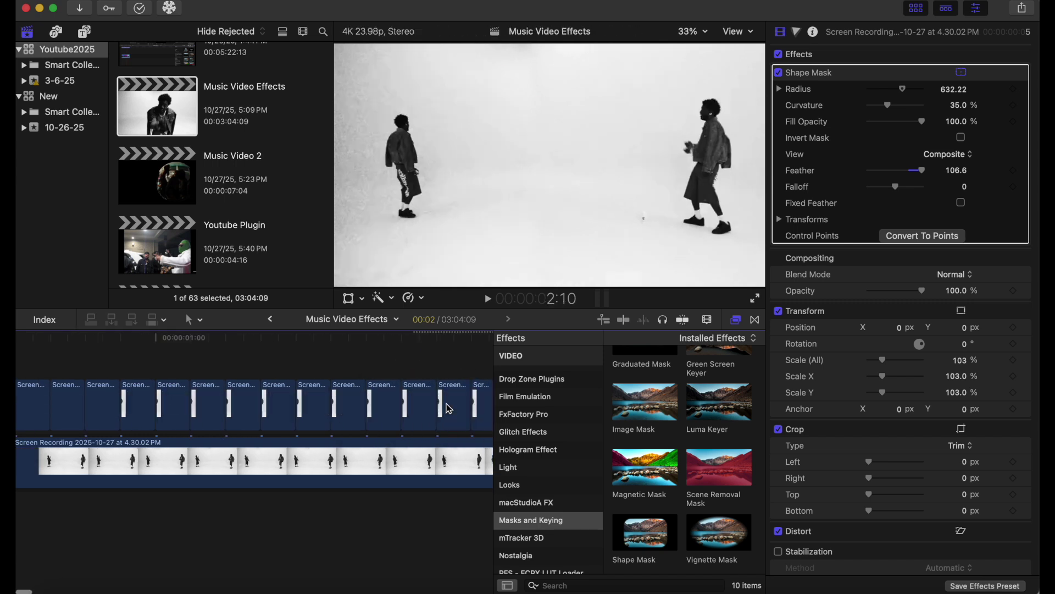
# Step: Zoom out to fit the sequence and play the repeated-slice effect from the beginning
pyautogui.press('super+minus')
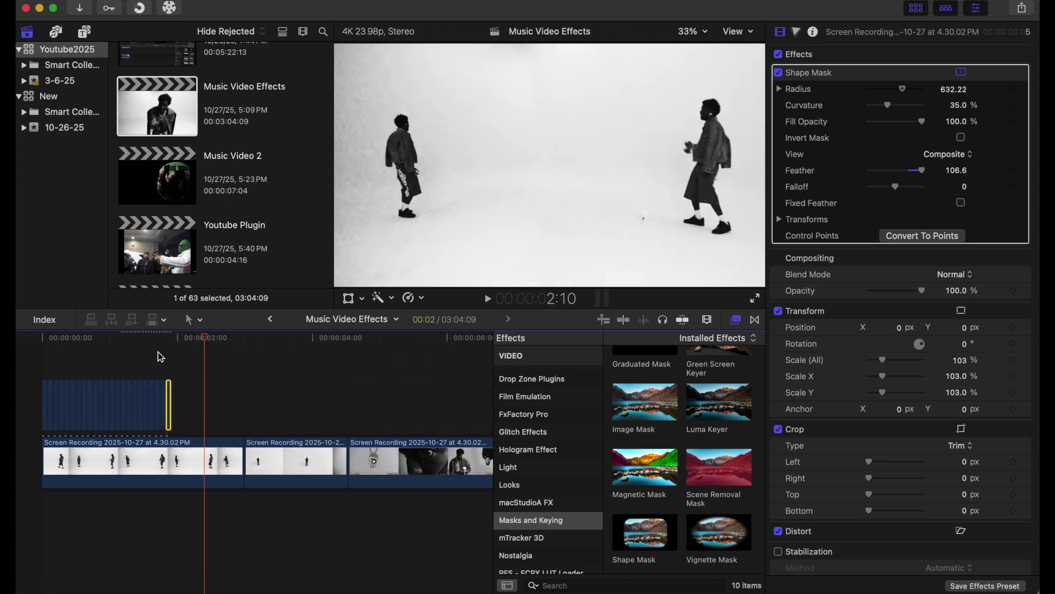
pyautogui.scroll(1, 159, 352)
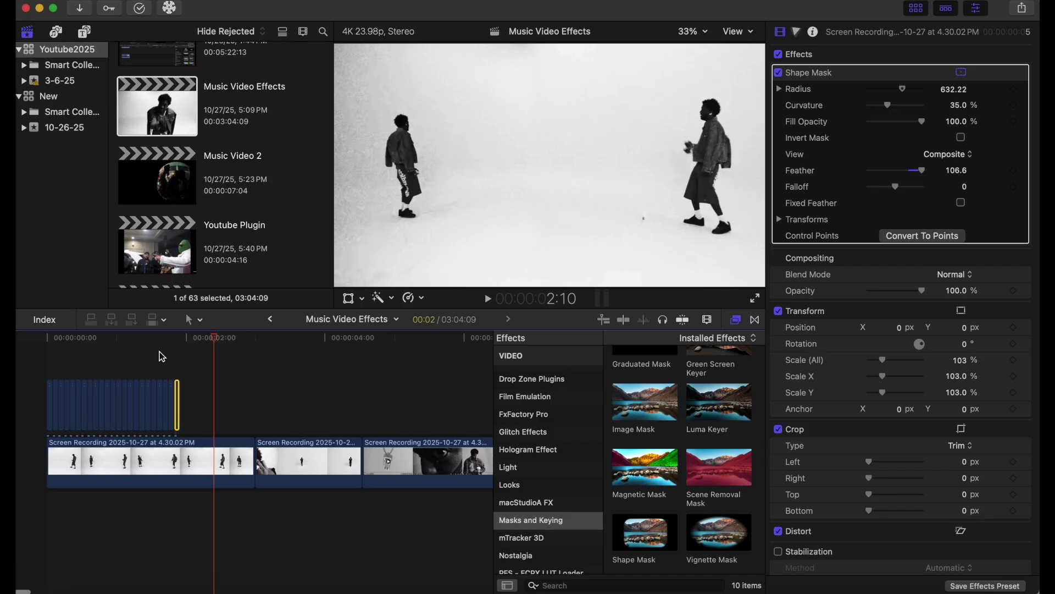
pyautogui.click(41, 362)
pyautogui.press('space')
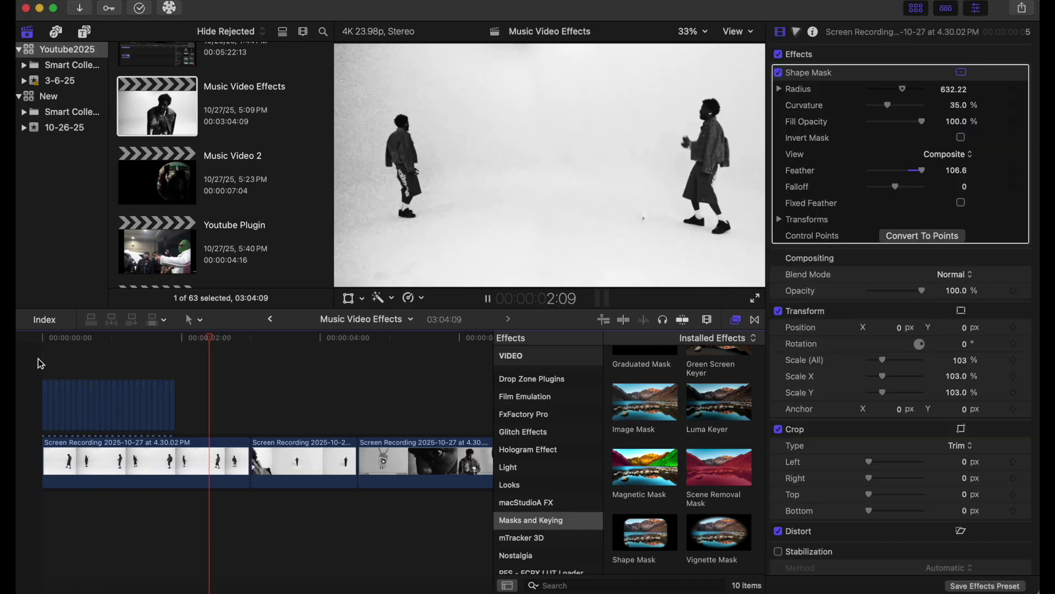
pyautogui.click(42, 363)
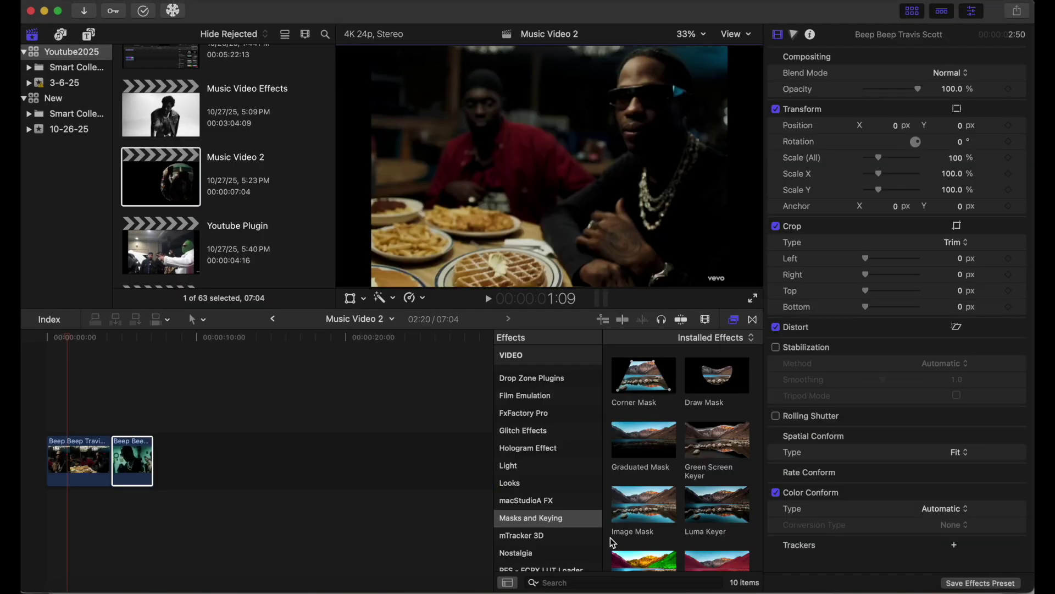
# Step: Select the first Music Video 2 clip and browse the BIIIStudios Plugins effects category
pyautogui.press('Home')
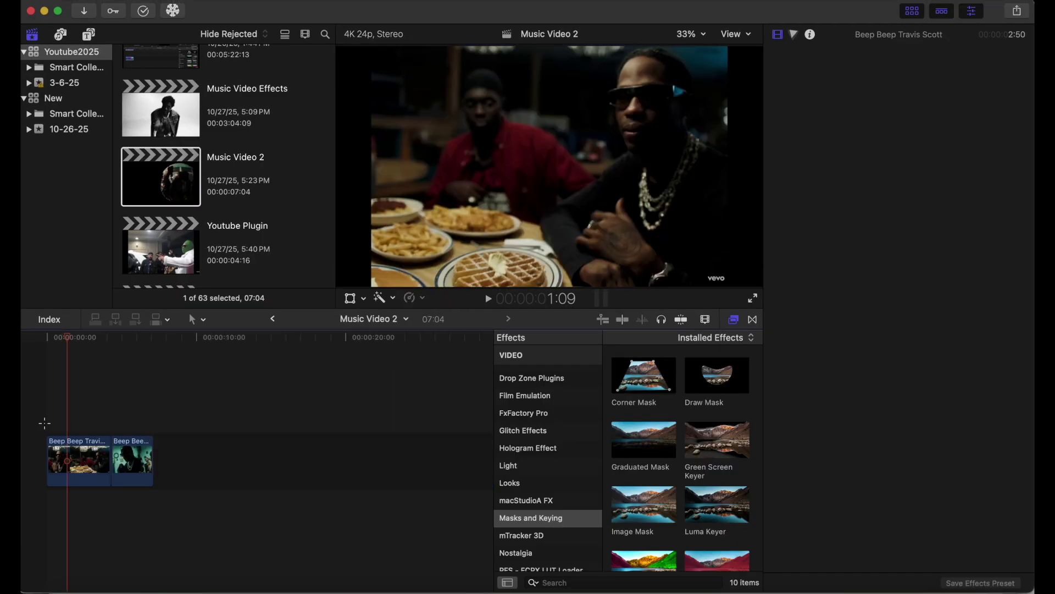
pyautogui.click(69, 452)
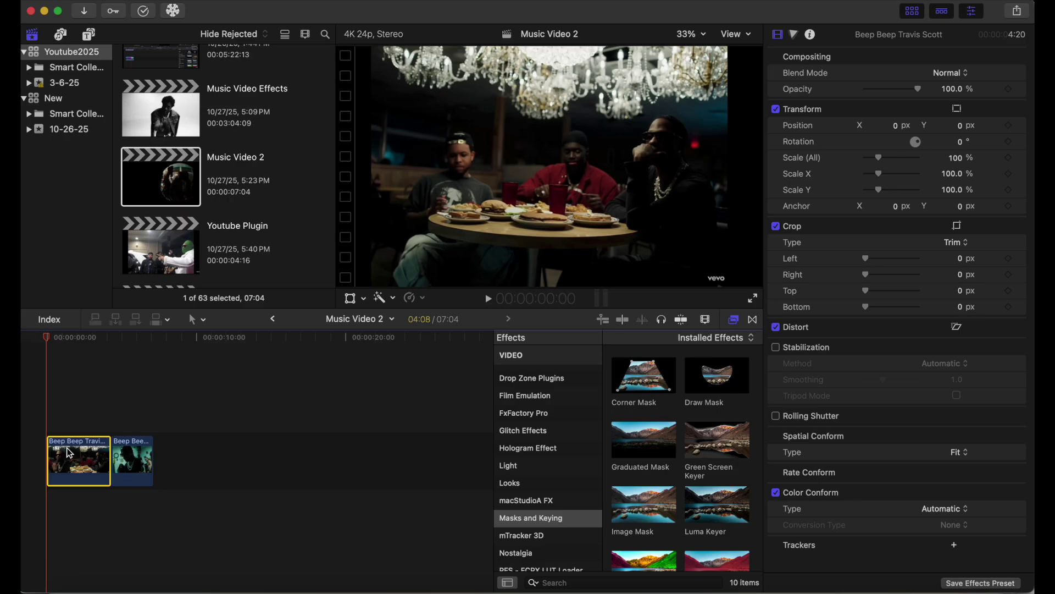
pyautogui.scroll(-3, 572, 467)
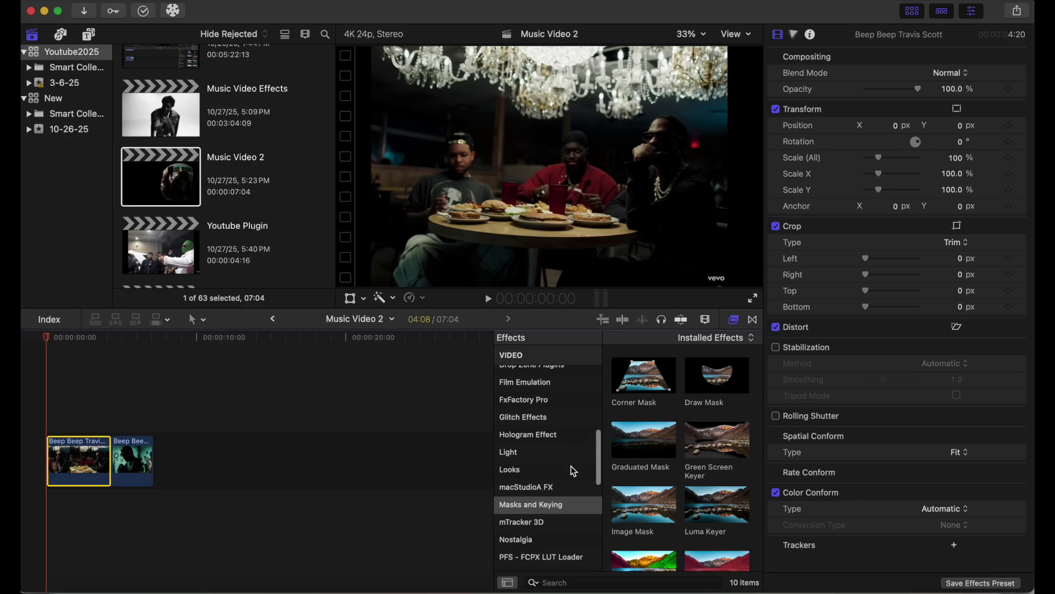
pyautogui.scroll(10, 573, 470)
pyautogui.scroll(3, 572, 472)
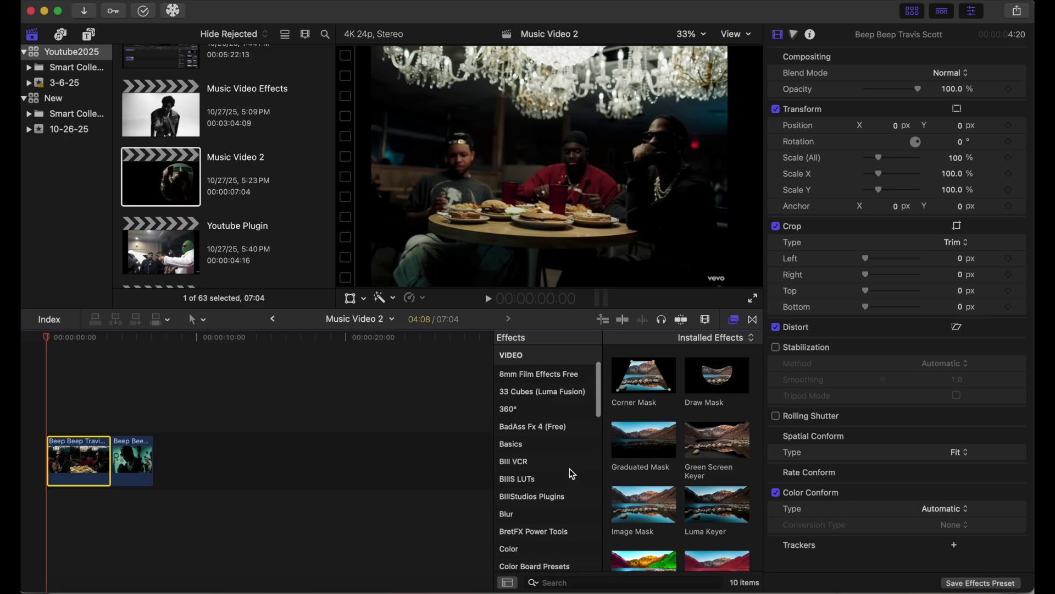
pyautogui.click(556, 497)
pyautogui.scroll(-10, 664, 464)
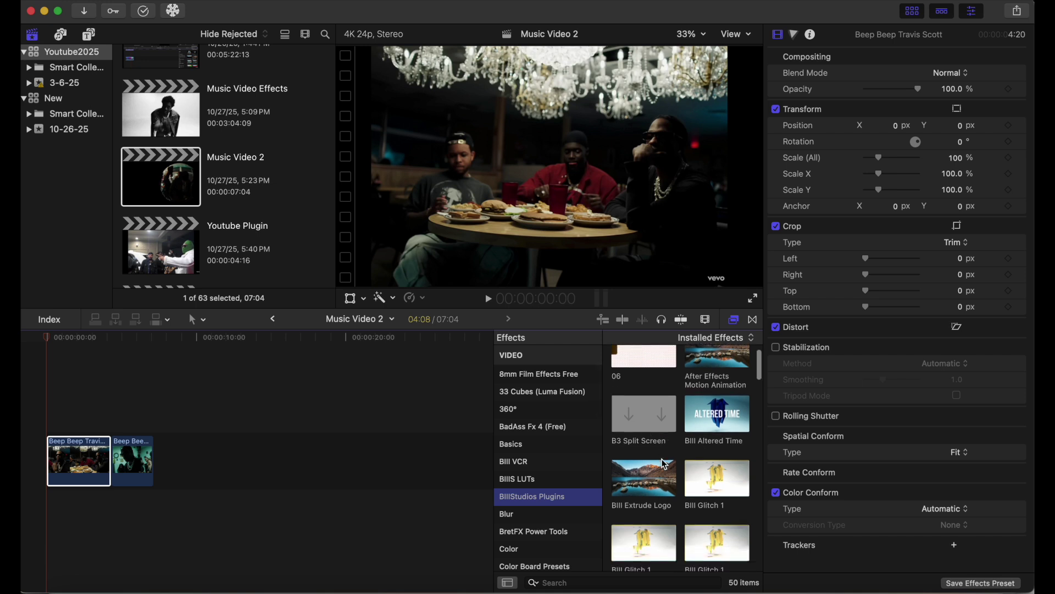
pyautogui.scroll(-3, 664, 464)
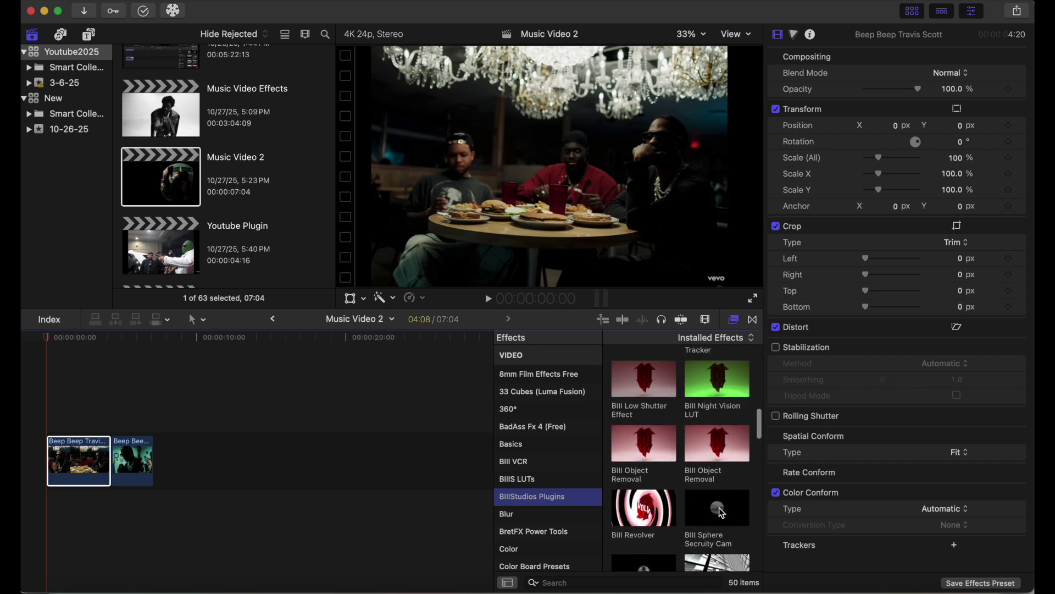
# Step: Apply BIII Sphere Security Cam with Radius 1000, Halftone off and Center X 0.46
pyautogui.moveTo(722, 513); pyautogui.dragTo(86, 456)
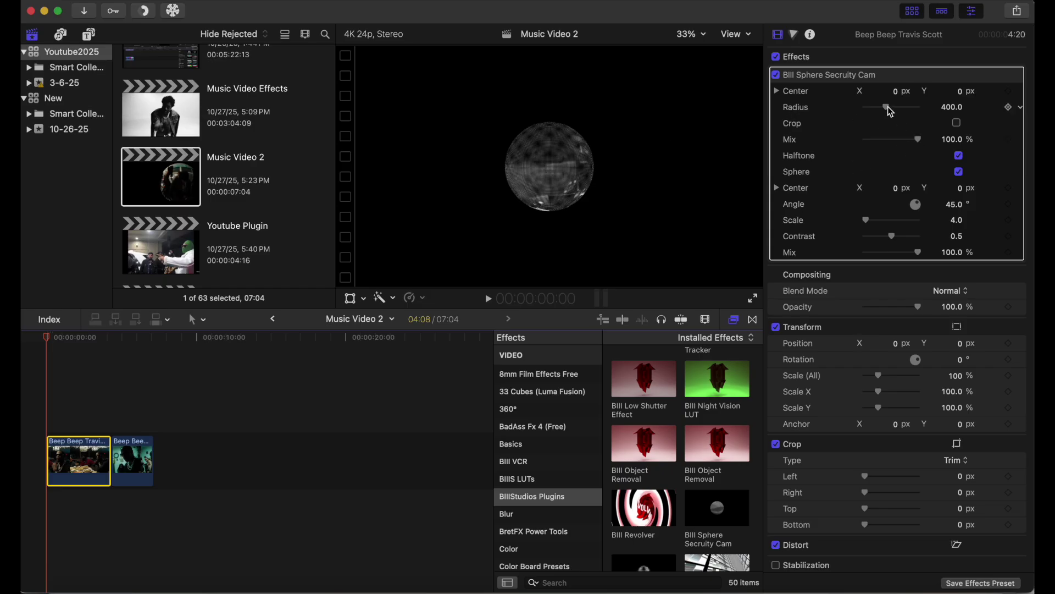
pyautogui.moveTo(889, 107); pyautogui.dragTo(943, 112)
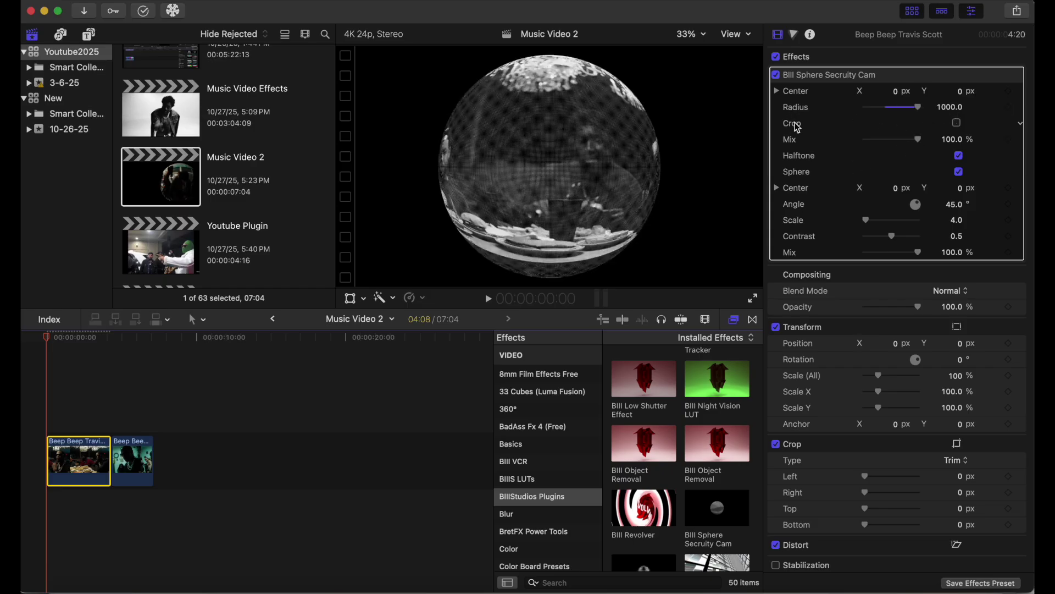
pyautogui.click(960, 156)
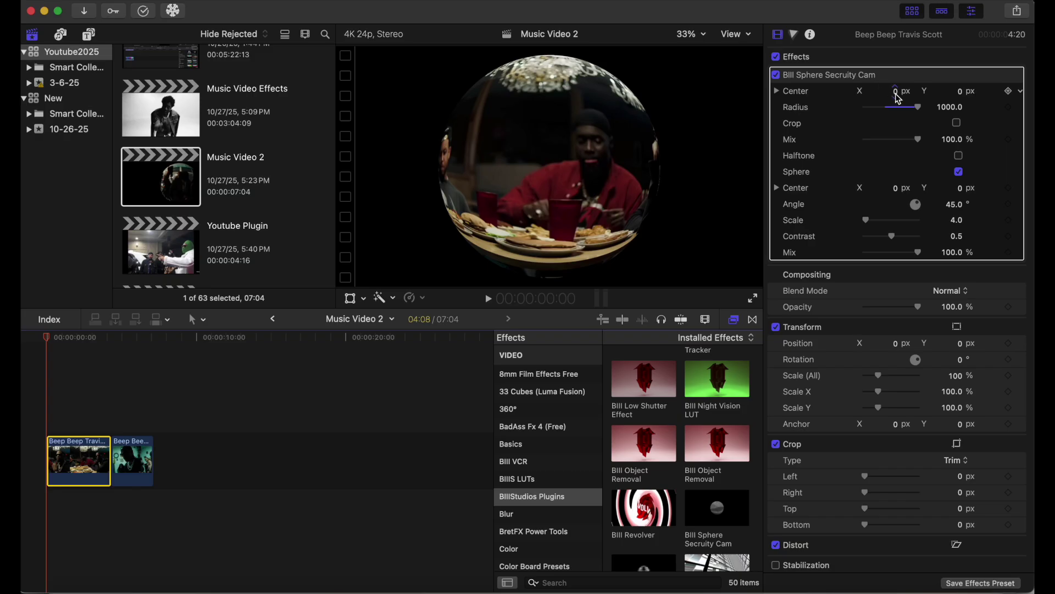
pyautogui.moveTo(895, 90); pyautogui.dragTo(895, 90)
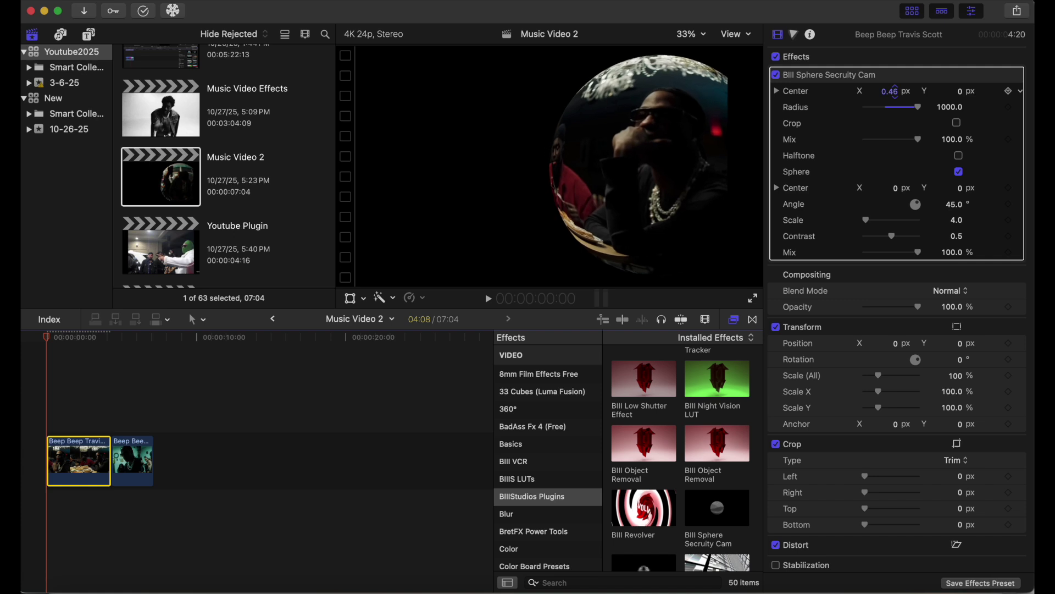
pyautogui.moveTo(897, 96); pyautogui.dragTo(897, 97)
# Step: Play back the sphere effect, then return to the start and reselect the first clip
pyautogui.press('space')
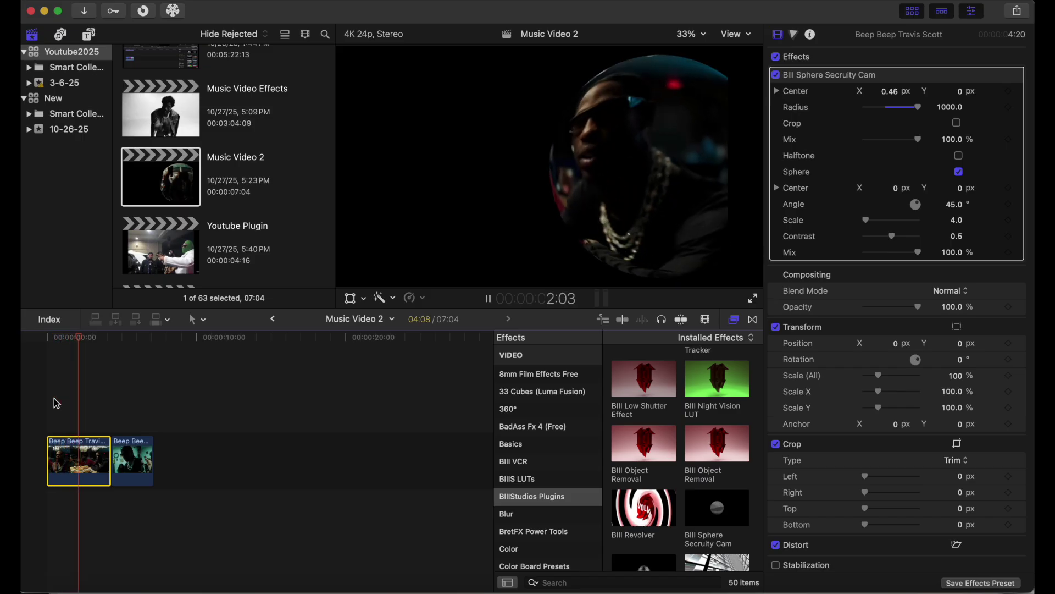
pyautogui.click(54, 400)
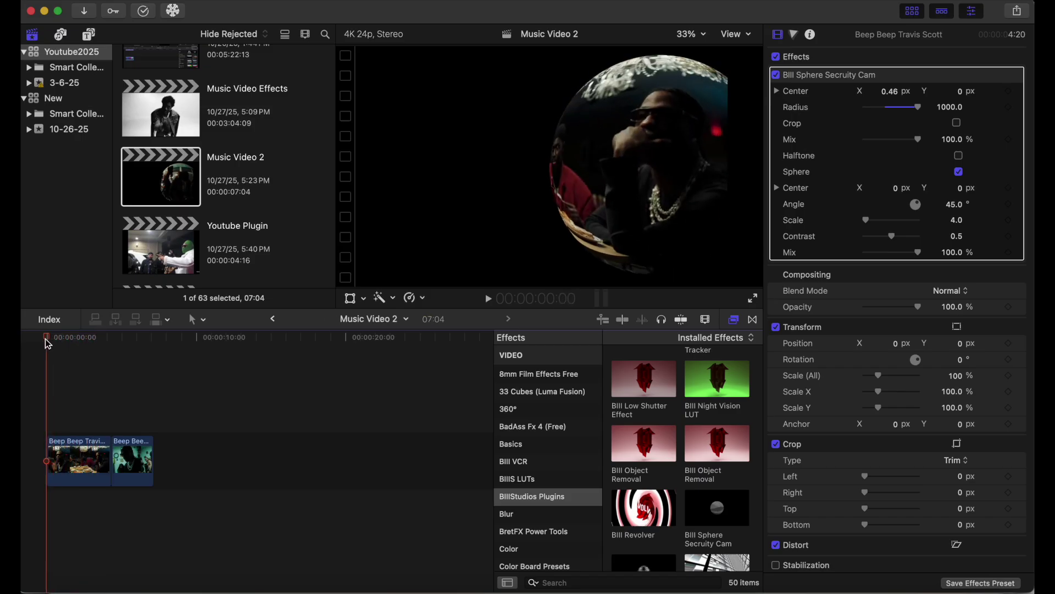
pyautogui.press('space')
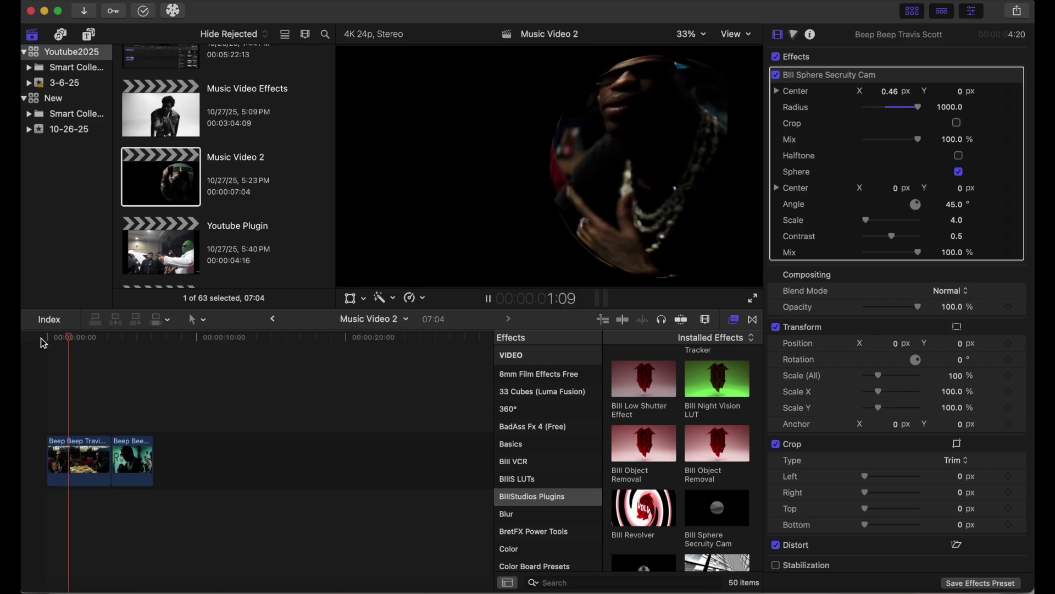
pyautogui.press('space')
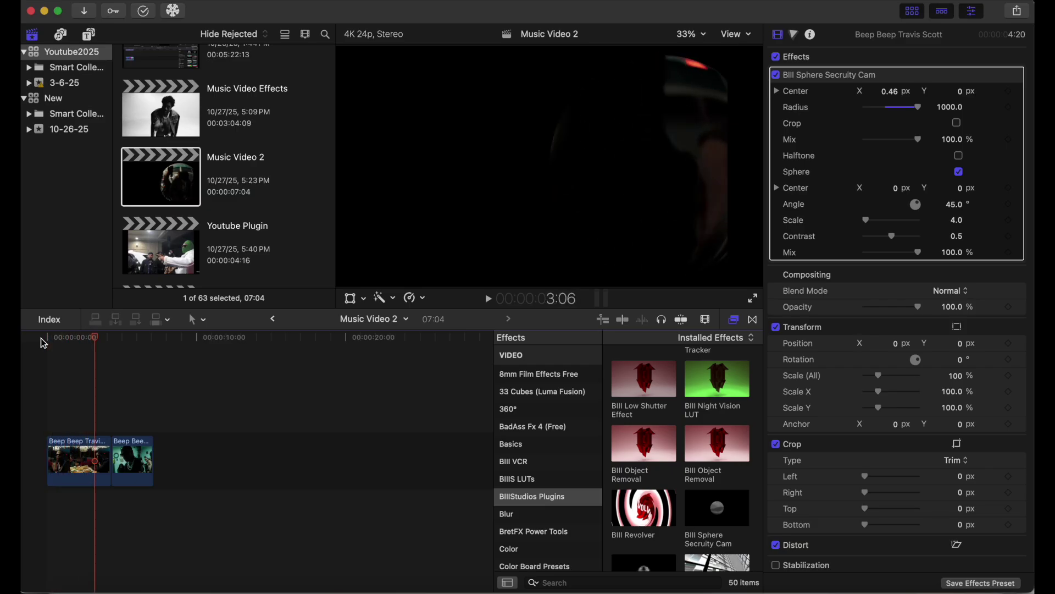
pyautogui.moveTo(98, 339); pyautogui.dragTo(37, 353)
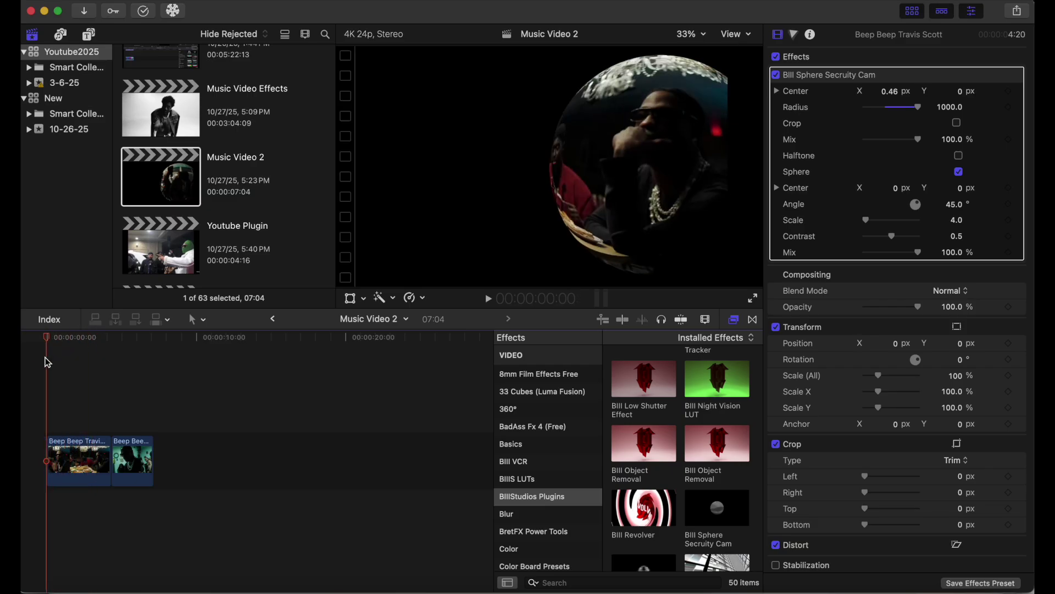
pyautogui.click(82, 457)
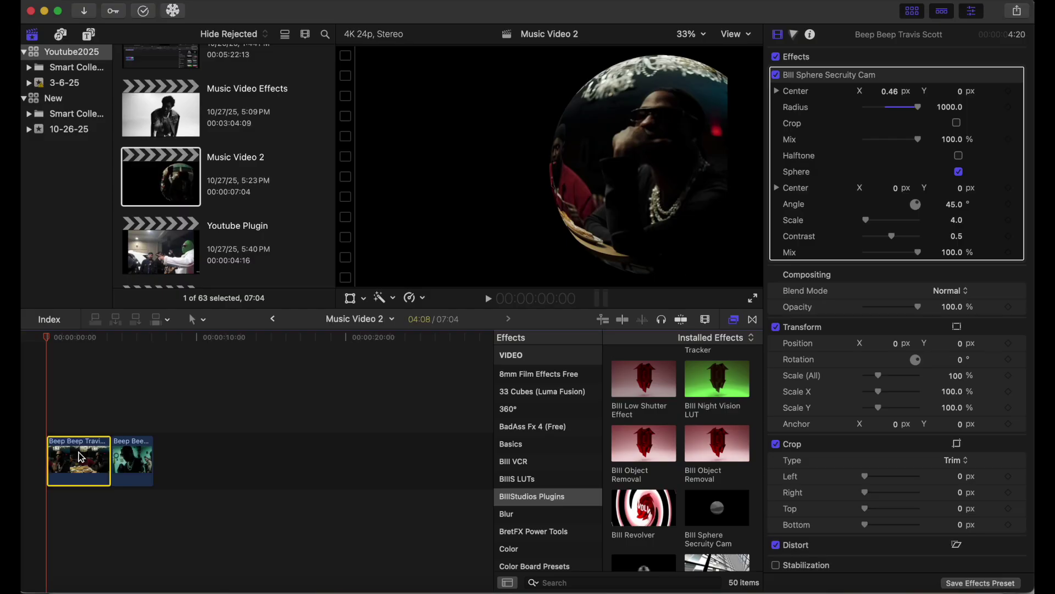
# Step: Stack a copy with sphere Center X -0.41, and keyframe the original's centre at 0 and 3:18
pyautogui.moveTo(81, 458); pyautogui.dragTo(80, 403)
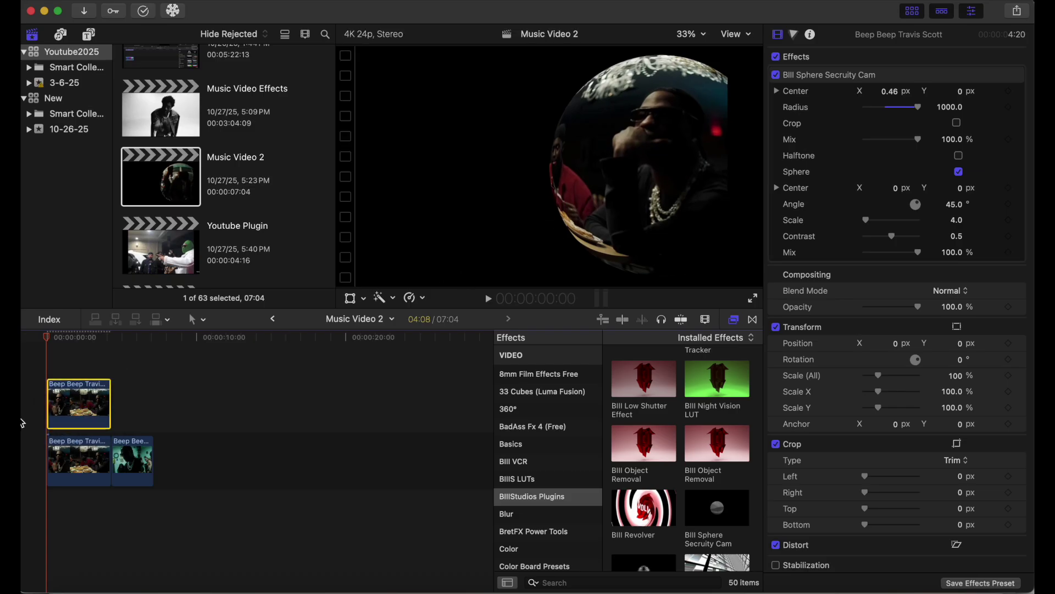
pyautogui.moveTo(893, 91); pyautogui.dragTo(889, 91)
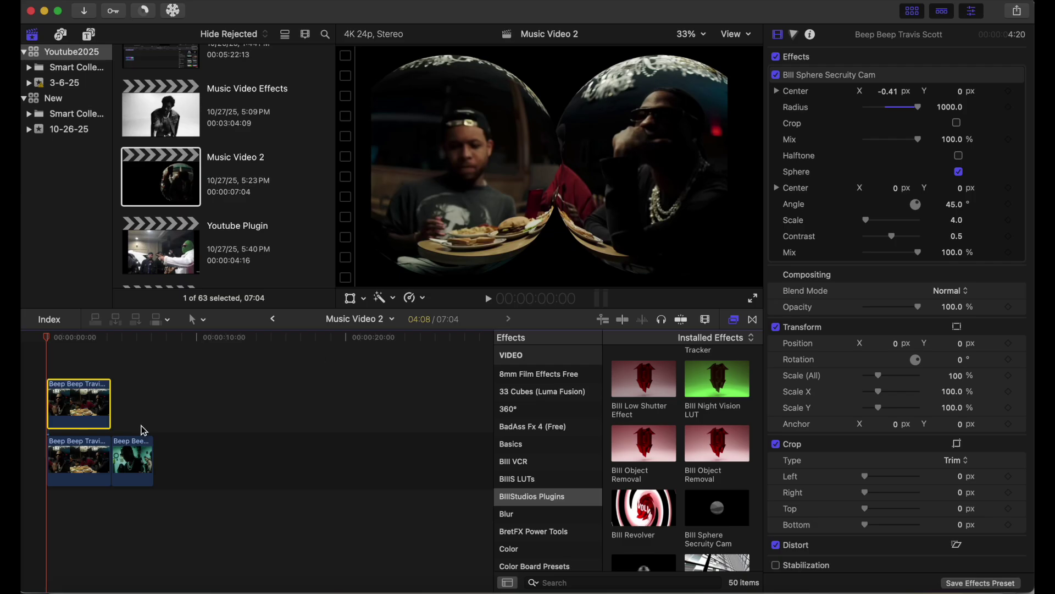
pyautogui.click(69, 460)
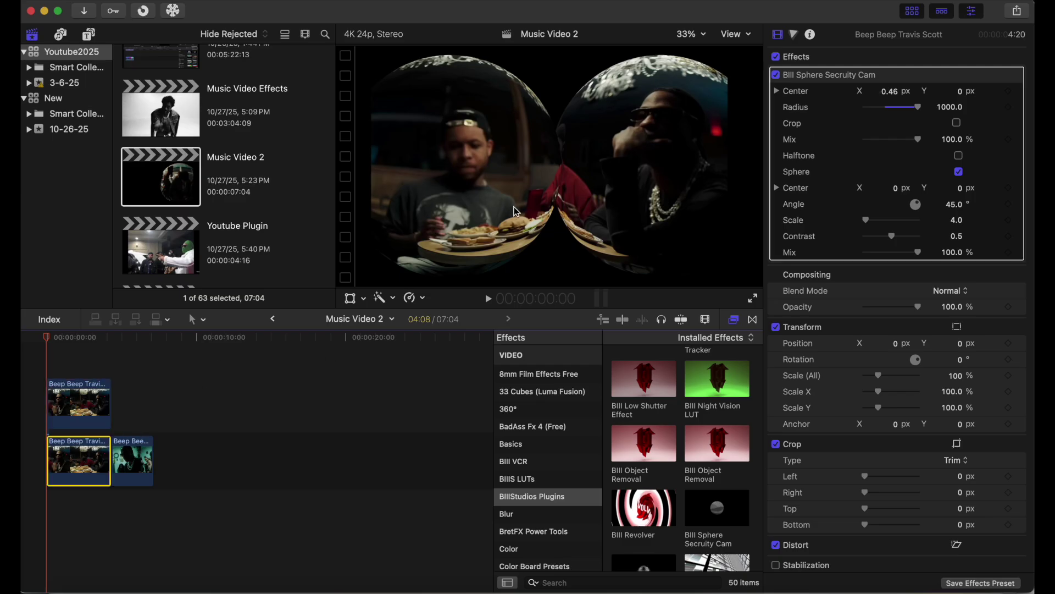
pyautogui.click(1010, 92)
pyautogui.moveTo(48, 340); pyautogui.dragTo(106, 343)
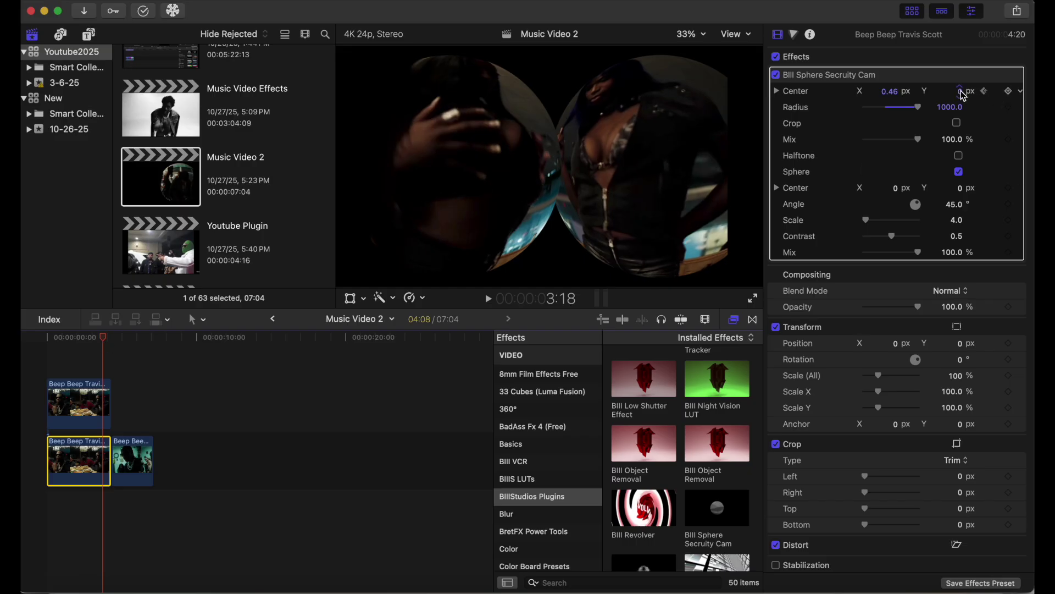
pyautogui.moveTo(964, 94); pyautogui.dragTo(959, 90)
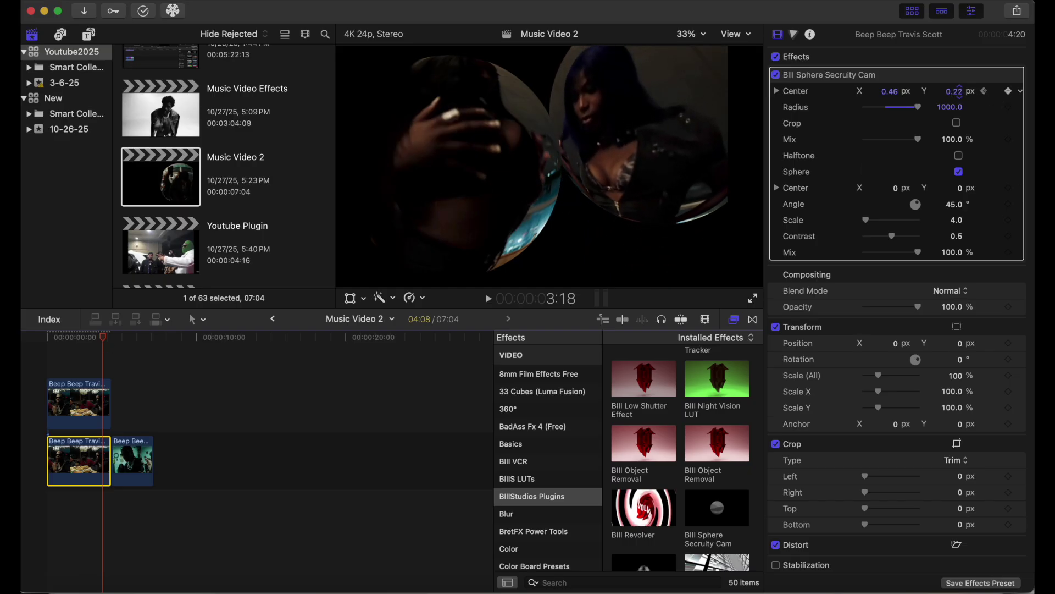
pyautogui.click(74, 399)
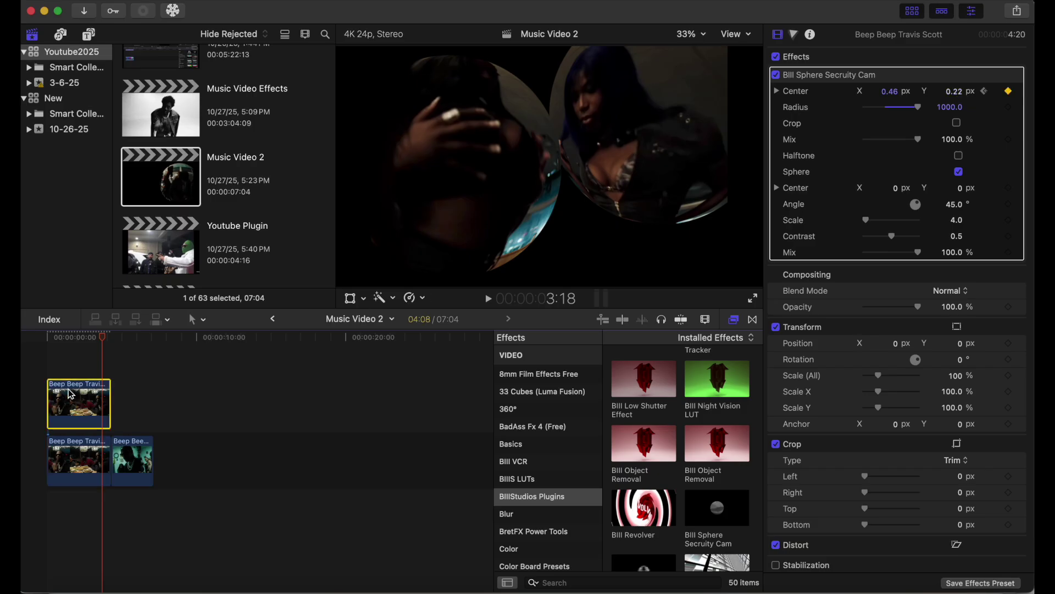
pyautogui.press('Home')
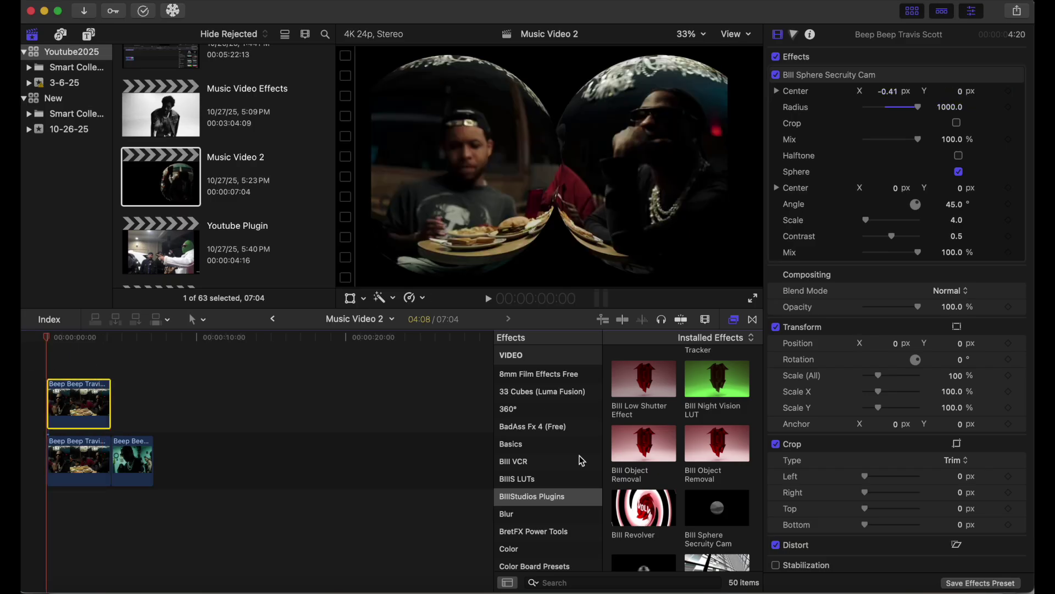
# Step: Apply Cross Dissolve from the Dissolves transitions to the upper sphere copy
pyautogui.click(754, 320)
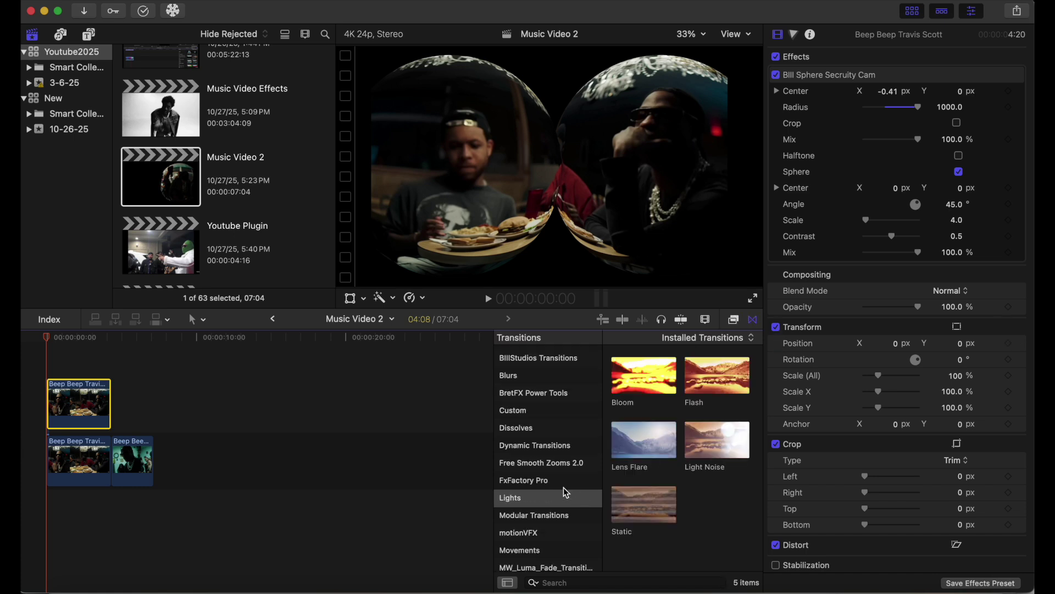
pyautogui.scroll(3, 566, 493)
pyautogui.click(545, 495)
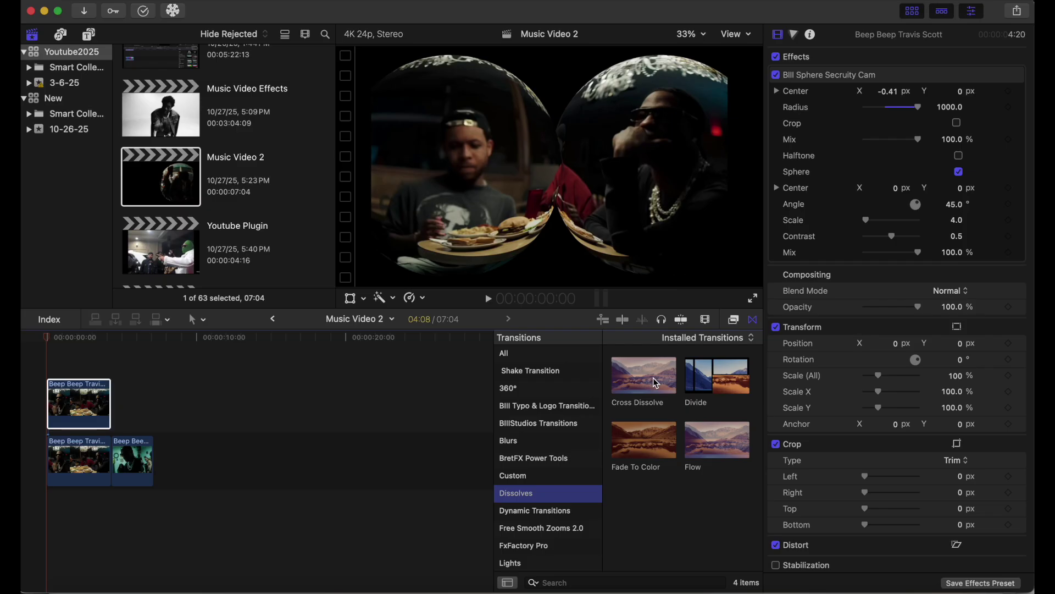
pyautogui.moveTo(656, 383); pyautogui.dragTo(68, 414)
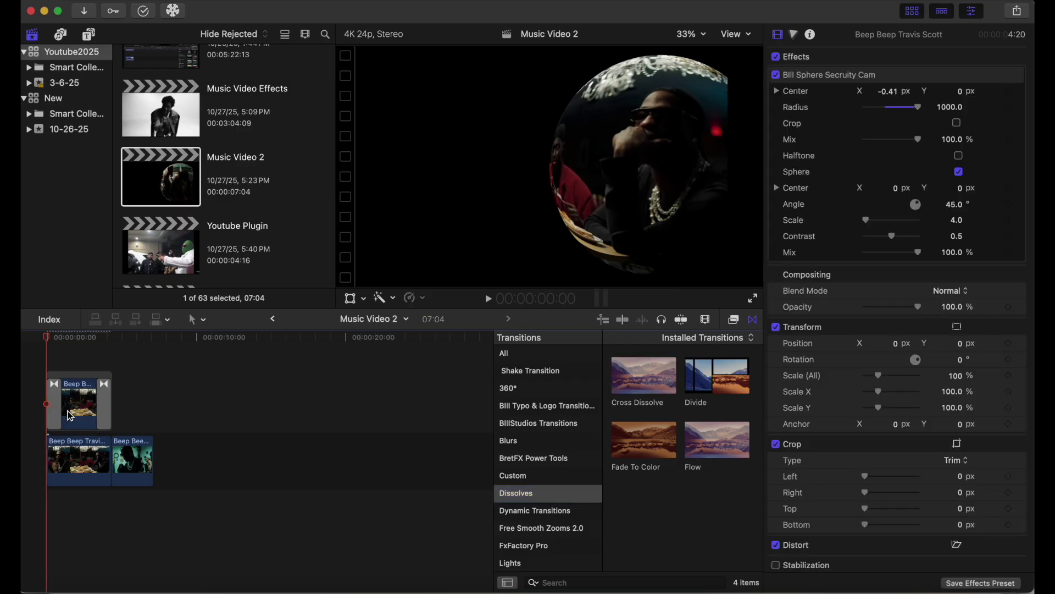
# Step: Delete the second storyline clip, review playback, and drop another clip copy onto a new layer
pyautogui.click(146, 464)
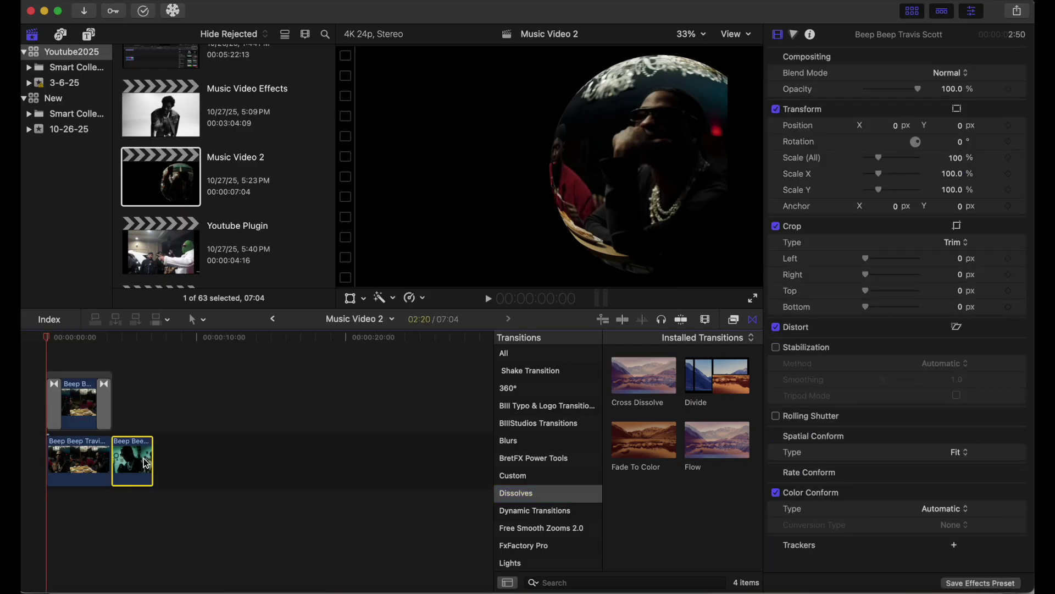
pyautogui.press('BackSpace')
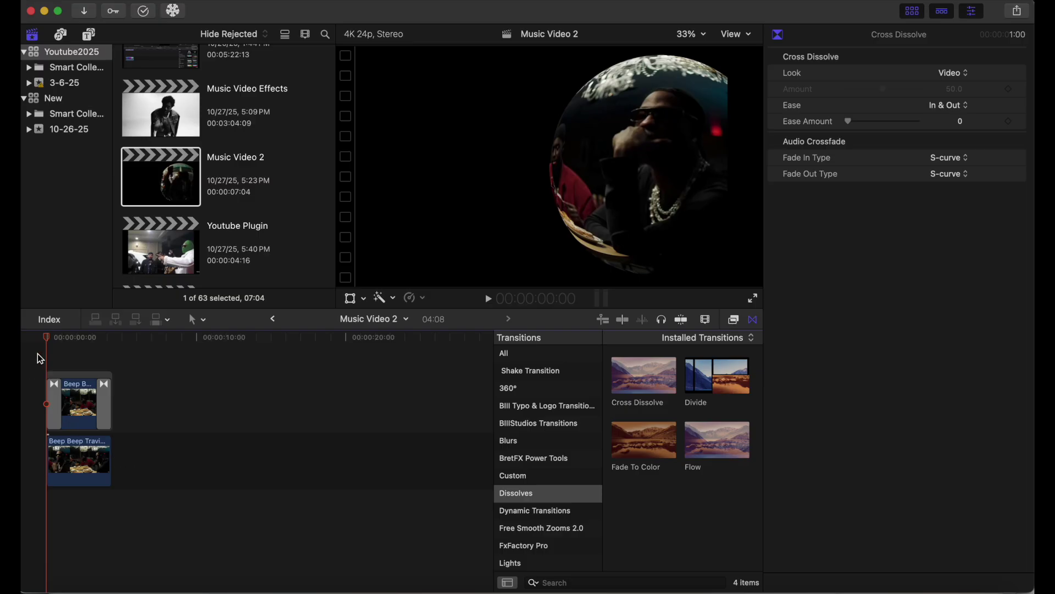
pyautogui.press('space')
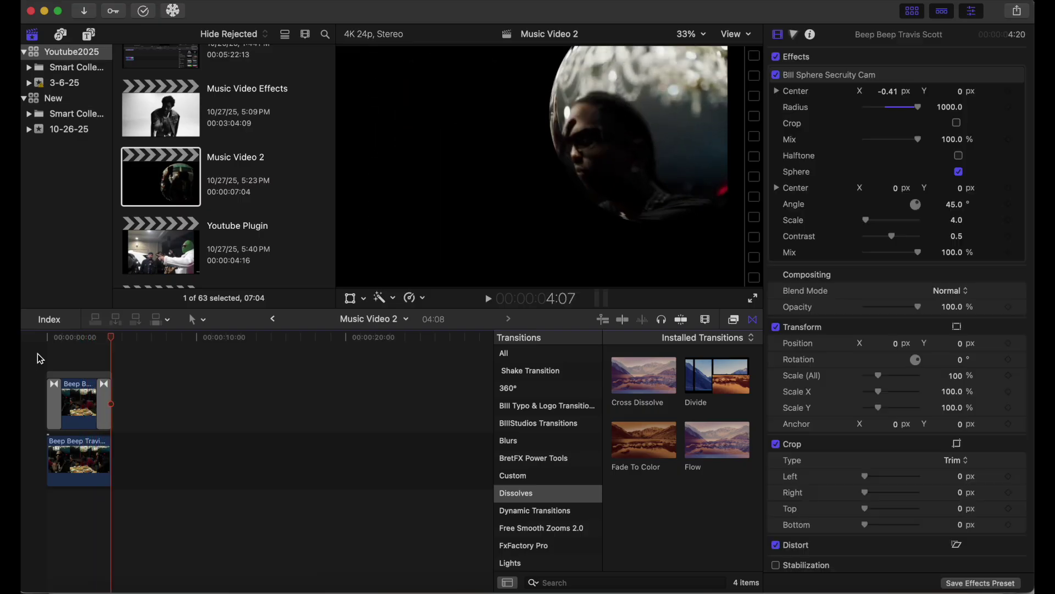
pyautogui.press('space')
pyautogui.press('Home')
pyautogui.press('space')
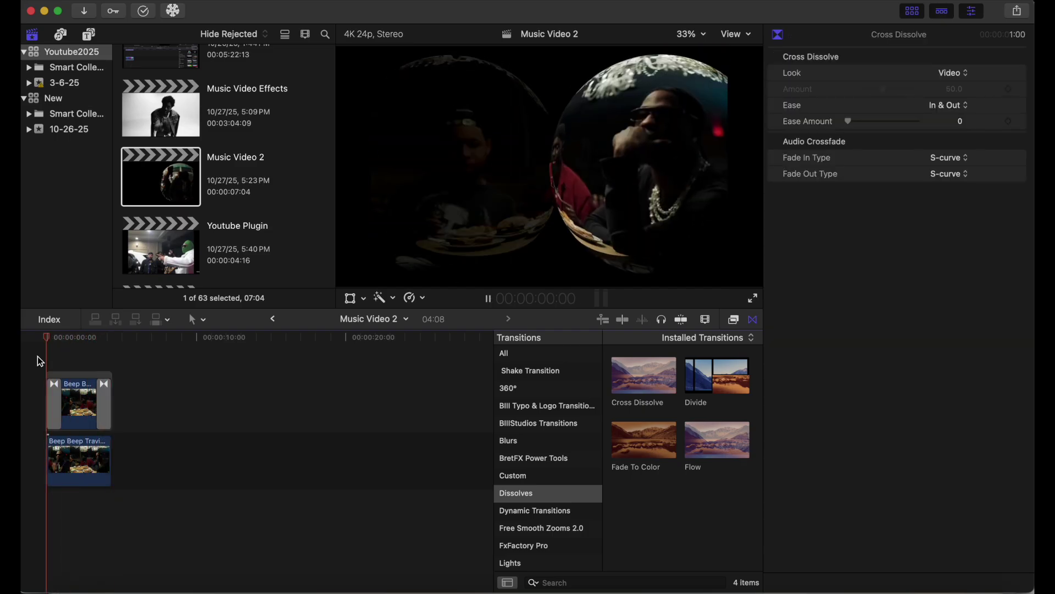
pyautogui.press('space')
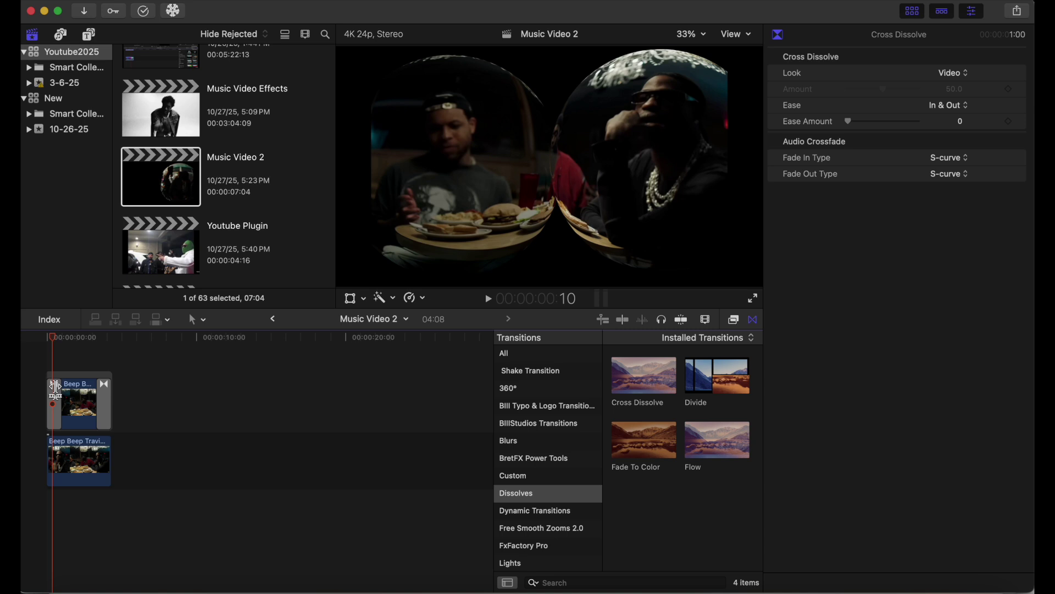
pyautogui.moveTo(75, 393); pyautogui.dragTo(89, 452)
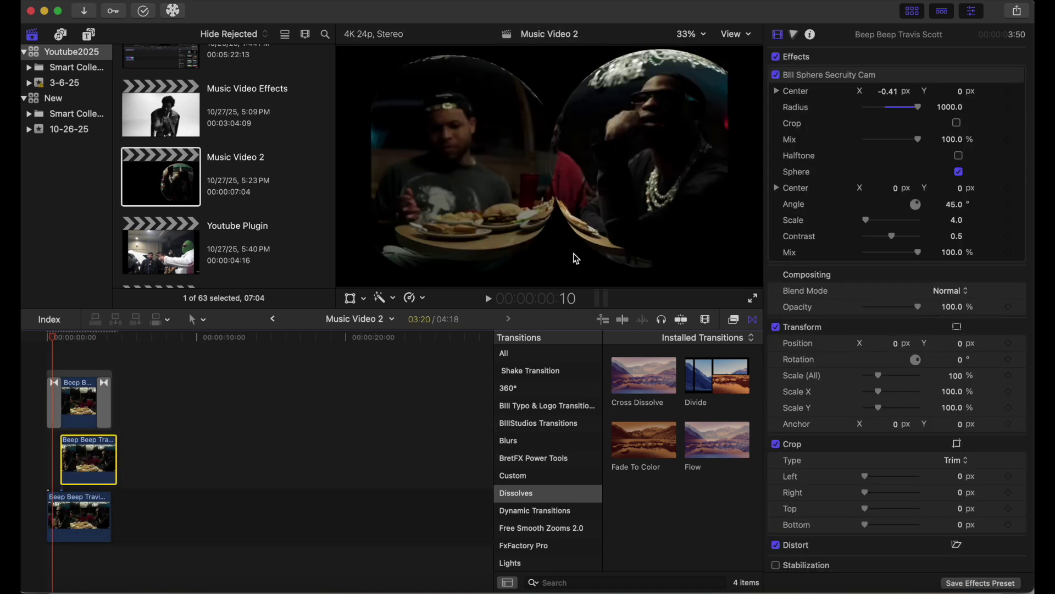
# Step: Nudge the new copy earlier, scale it to 37%, set sphere Center X to -0.02, and move it down
pyautogui.click(795, 35)
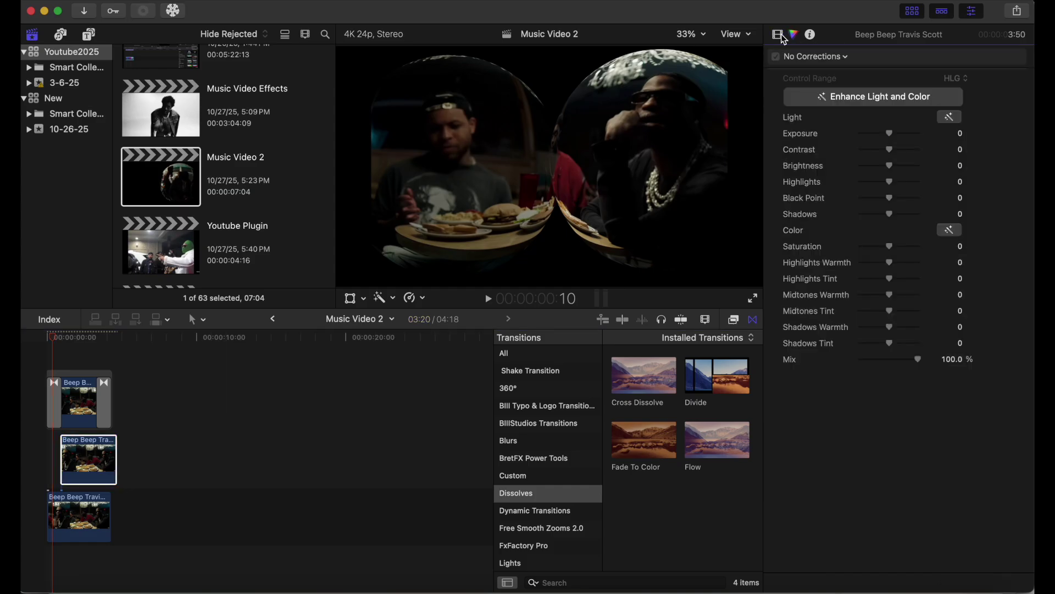
pyautogui.click(779, 34)
pyautogui.moveTo(93, 454); pyautogui.dragTo(76, 454)
pyautogui.scroll(-3, 842, 208)
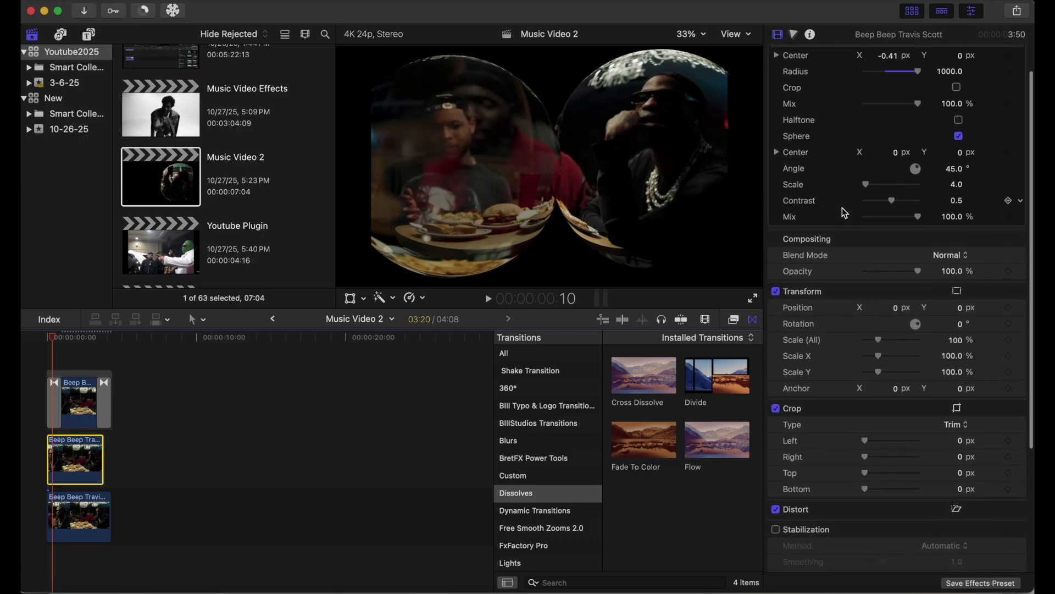
pyautogui.moveTo(881, 349); pyautogui.dragTo(873, 351)
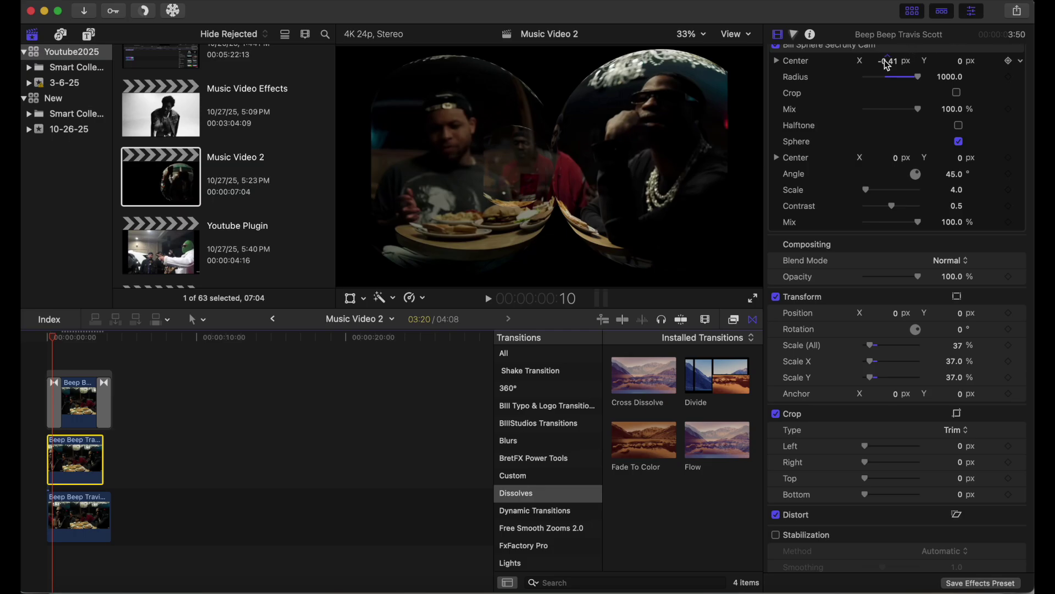
pyautogui.moveTo(888, 66); pyautogui.dragTo(890, 62)
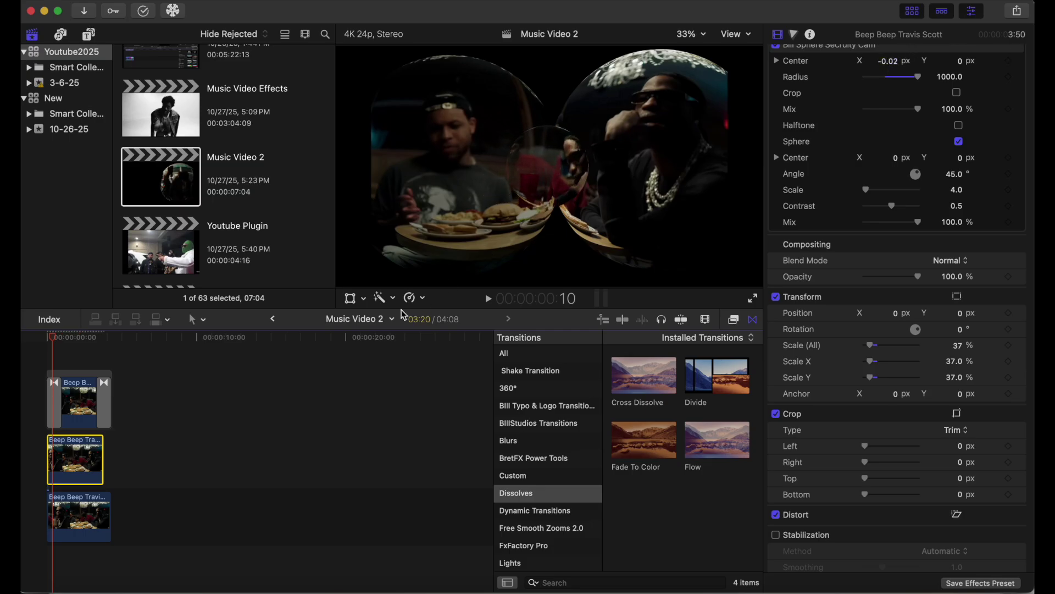
pyautogui.click(351, 299)
pyautogui.moveTo(553, 169); pyautogui.dragTo(559, 249)
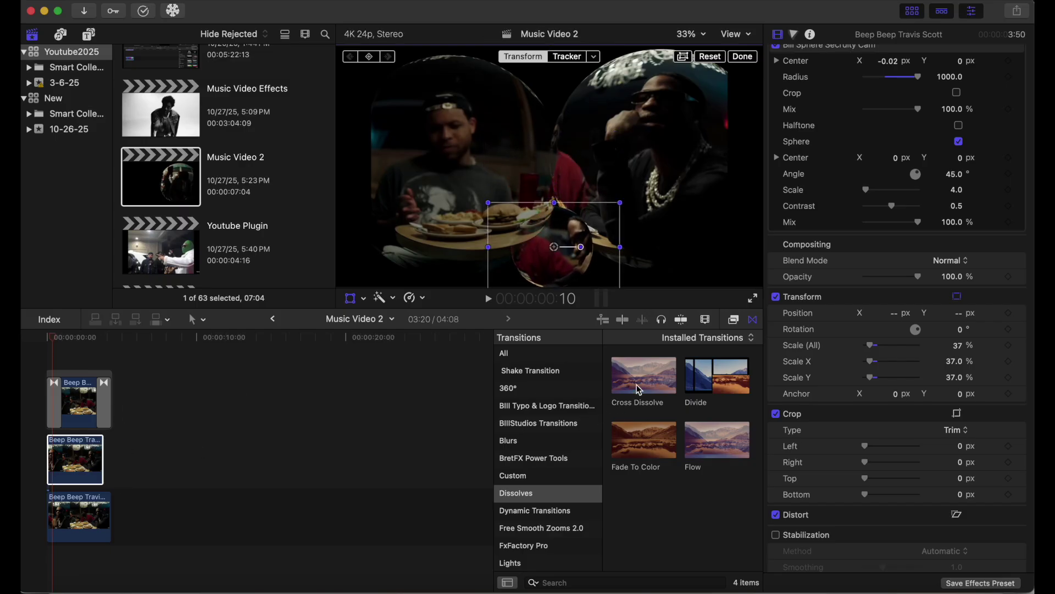
# Step: Give the middle clip a longer Cross Dissolve in and Fade To Color out, extending middle and bottom clips
pyautogui.moveTo(641, 386); pyautogui.dragTo(80, 459)
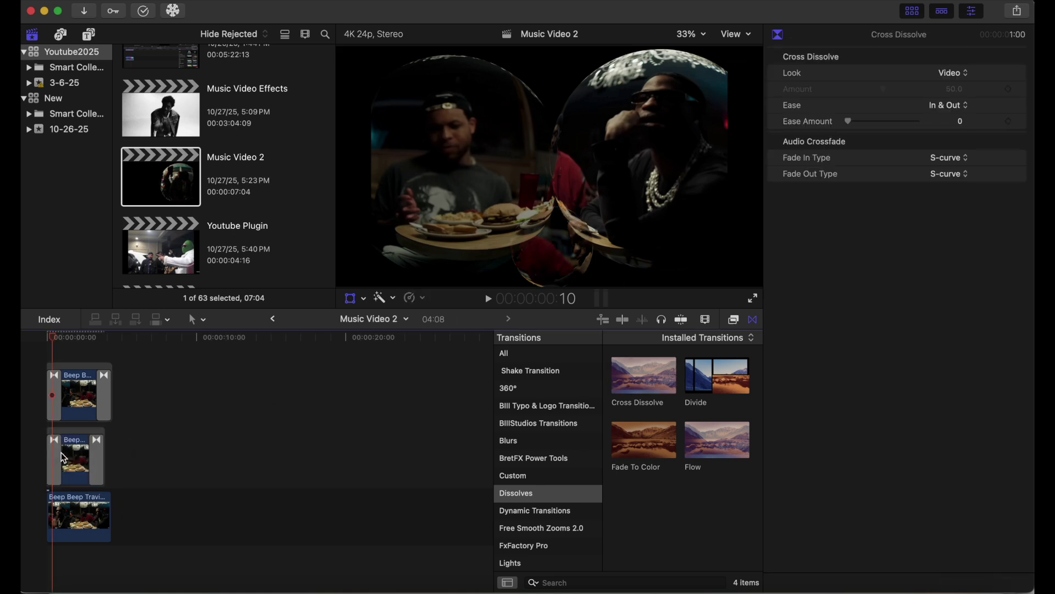
pyautogui.moveTo(62, 453); pyautogui.dragTo(74, 456)
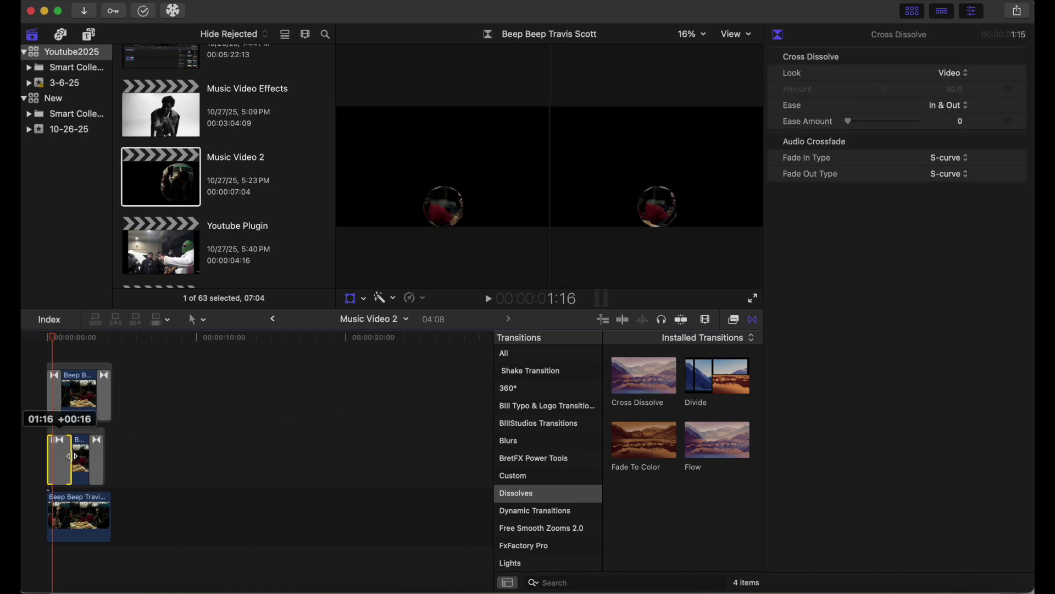
pyautogui.click(99, 456)
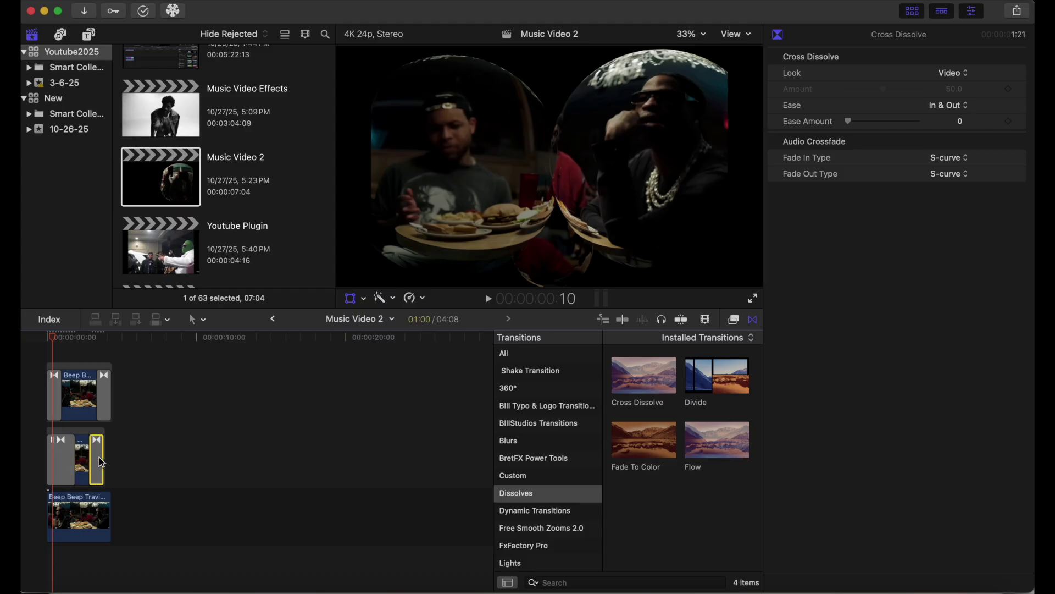
pyautogui.press('Delete')
pyautogui.moveTo(99, 457); pyautogui.dragTo(179, 458)
pyautogui.moveTo(657, 447); pyautogui.dragTo(169, 457)
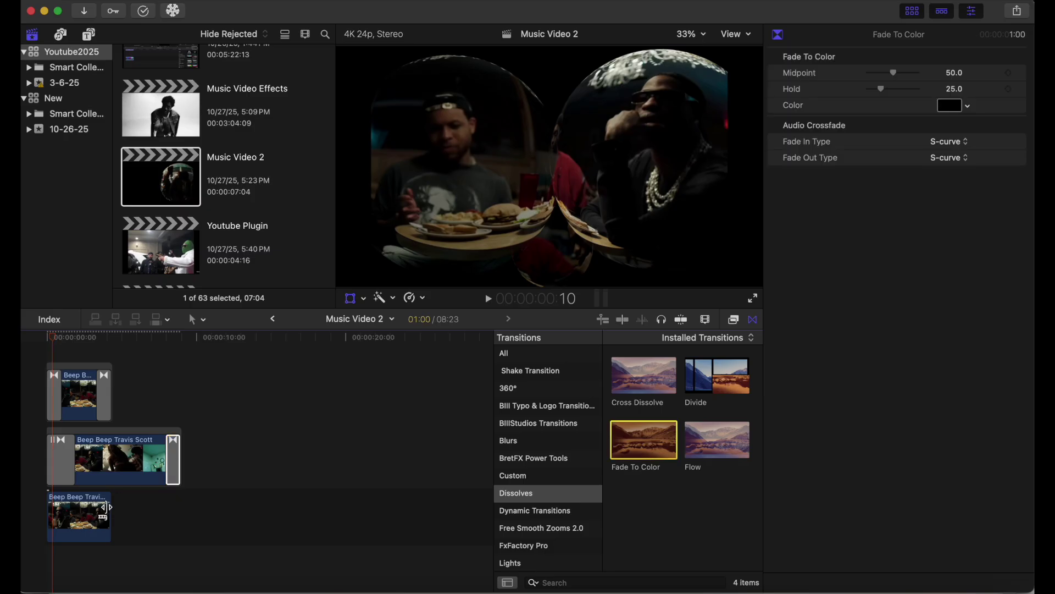
pyautogui.moveTo(110, 513); pyautogui.dragTo(177, 511)
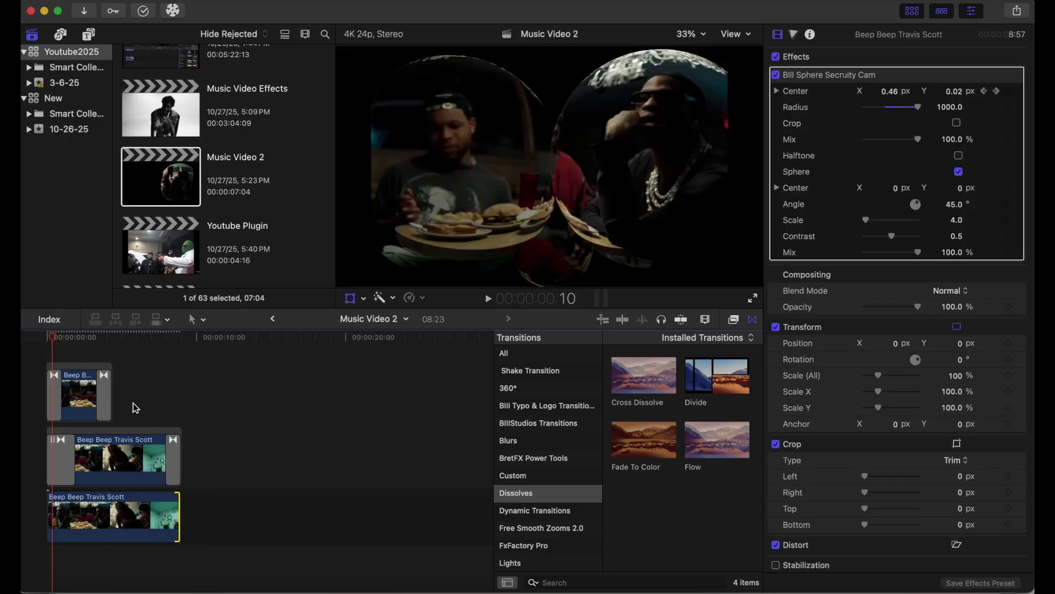
# Step: Play back the whole edit and preview the top clip's dissolve
pyautogui.click(106, 387)
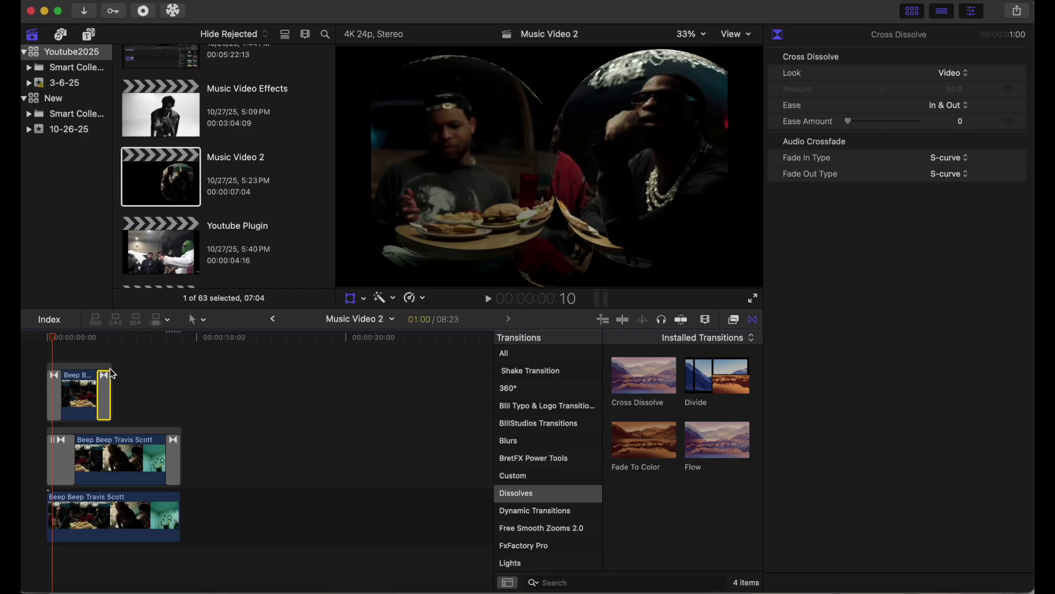
pyautogui.click(39, 378)
pyautogui.press('space')
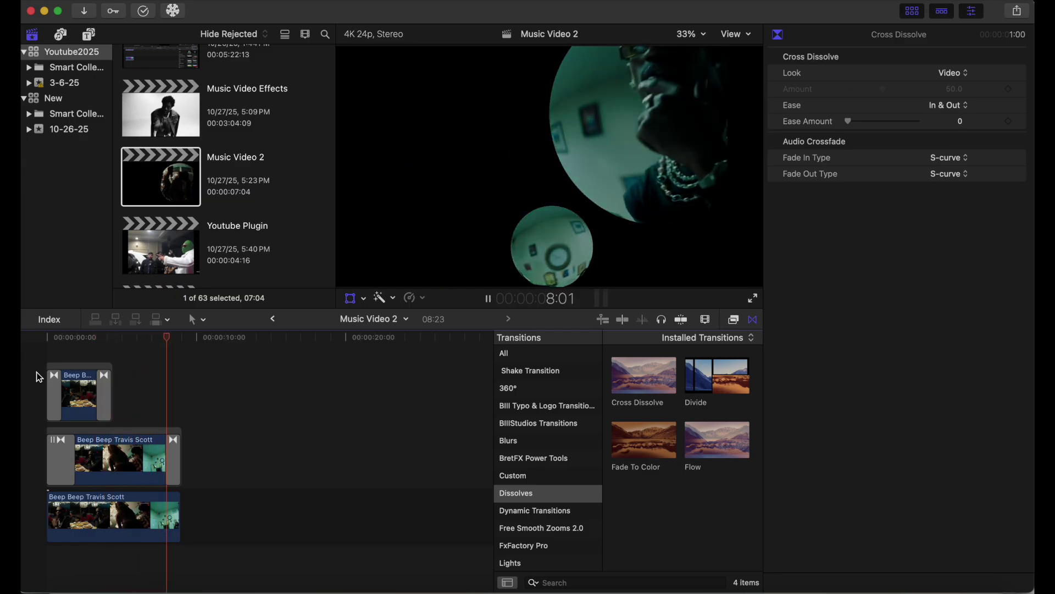
pyautogui.hotkey('shift', 't')
pyautogui.click(45, 361)
pyautogui.press('/')
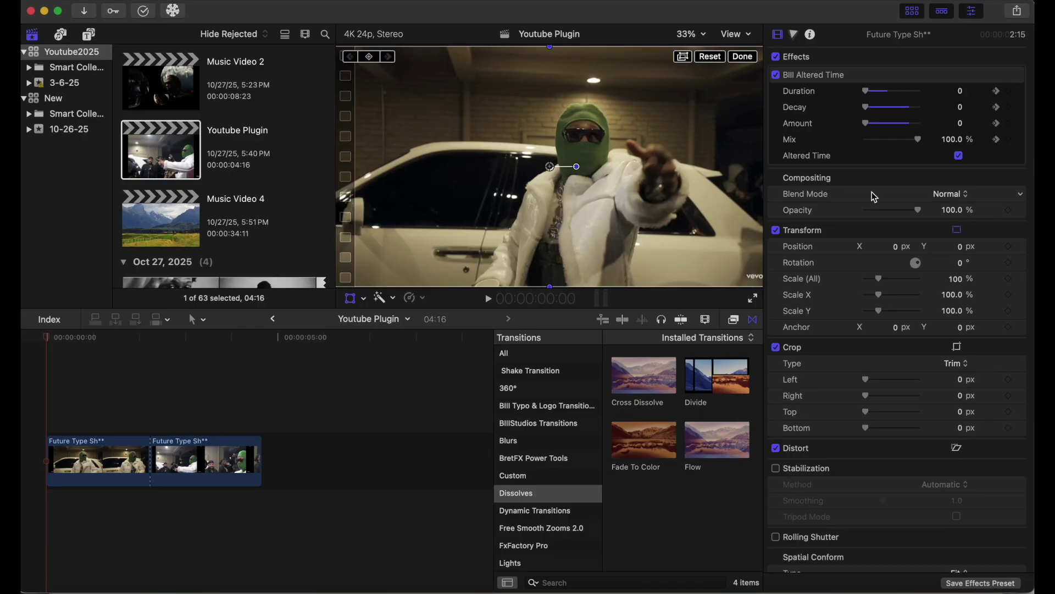
# Step: Delete the old Altered Time effect from the clip and play back the result
pyautogui.click(874, 82)
pyautogui.press('Delete')
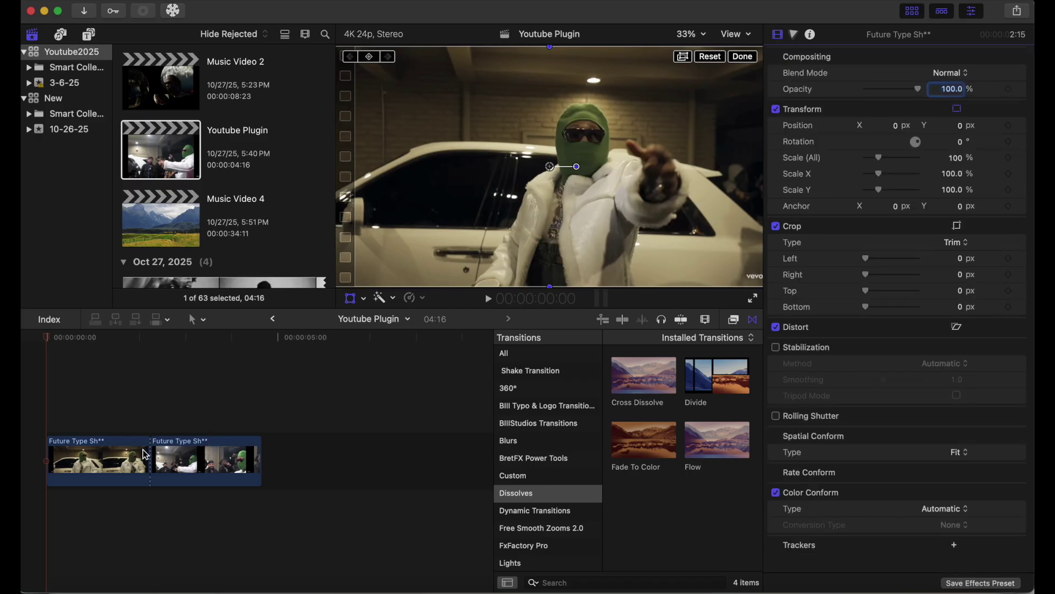
pyautogui.click(132, 455)
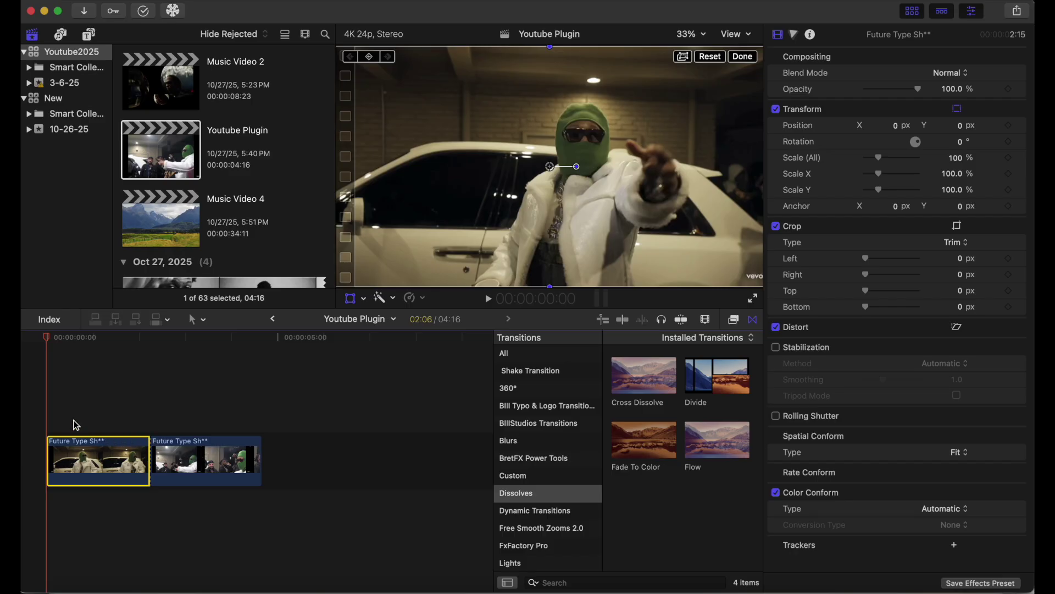
pyautogui.press('space')
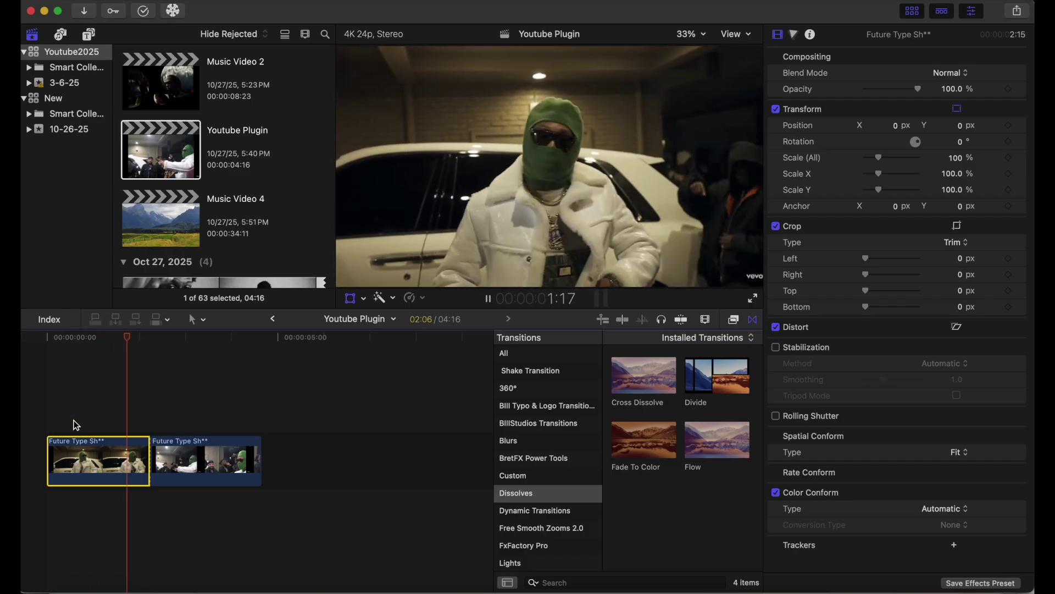
pyautogui.press('space')
# Step: Apply a fresh Bill Altered Time effect from the Effects browser to the first clip
pyautogui.click(47, 414)
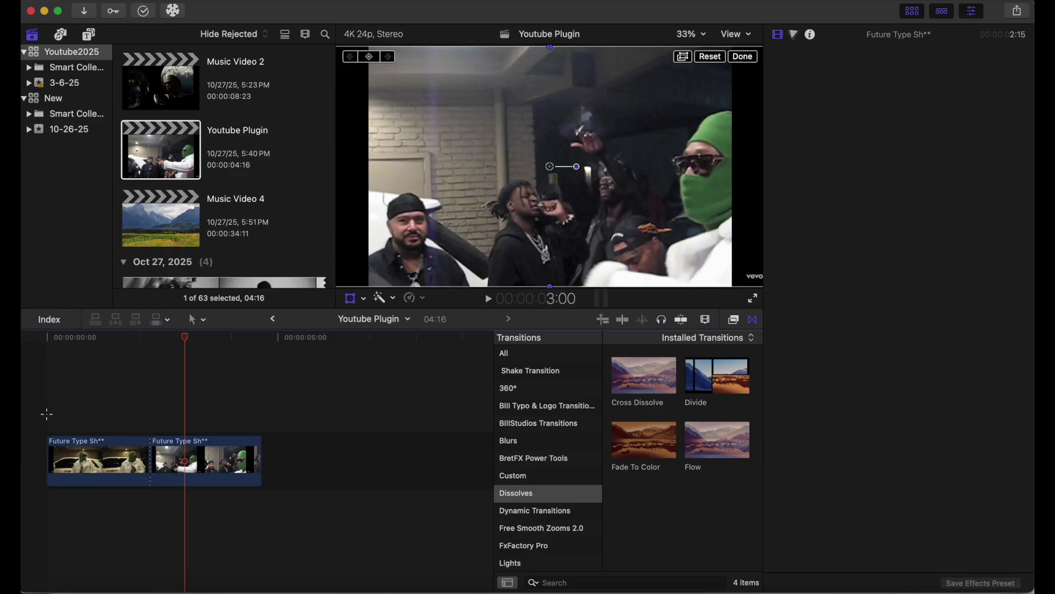
pyautogui.click(734, 321)
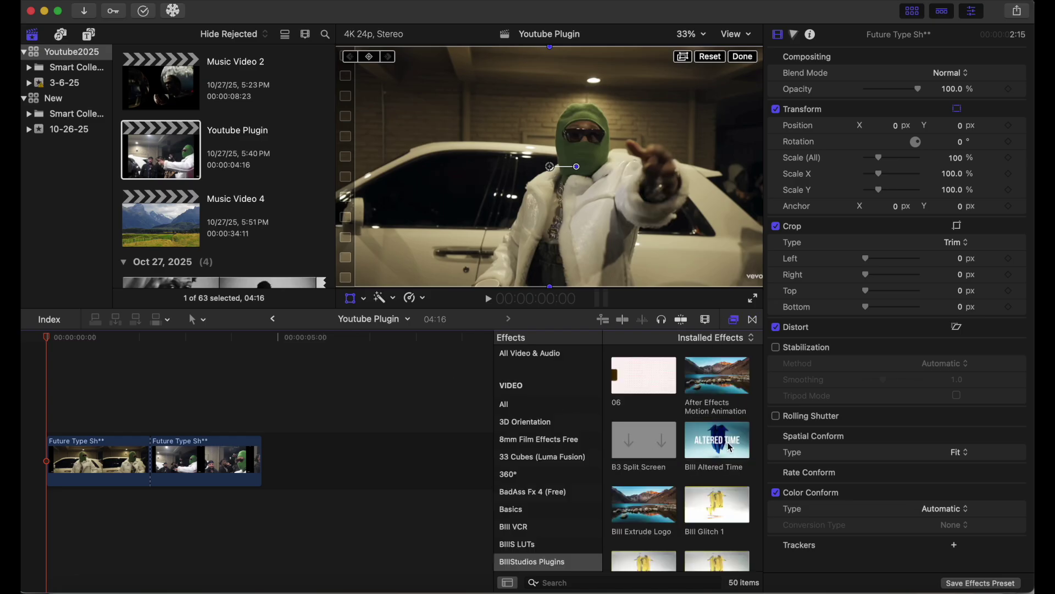
pyautogui.moveTo(729, 446); pyautogui.dragTo(103, 469)
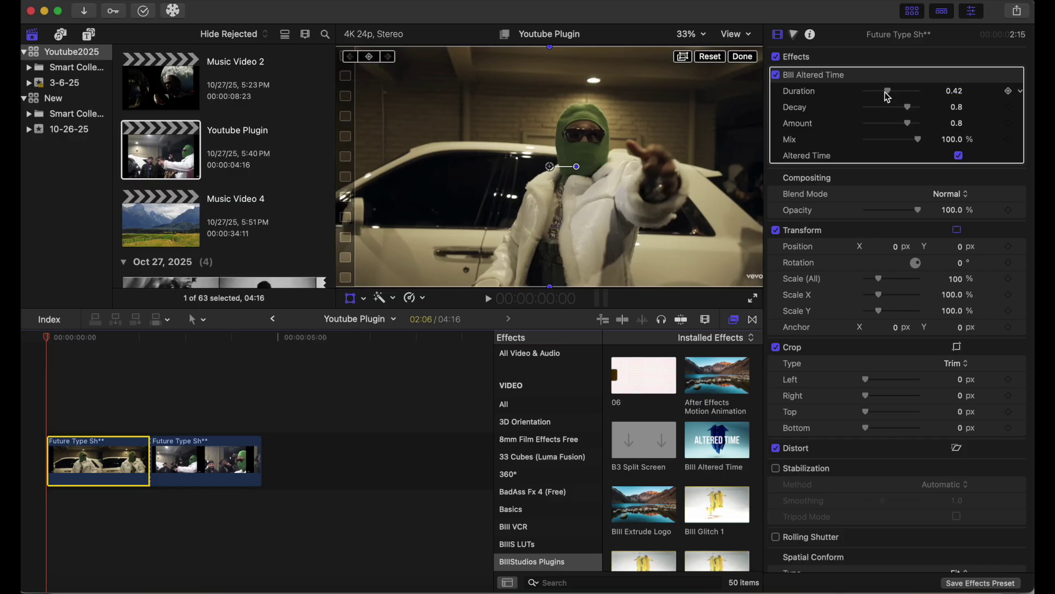
# Step: Keyframe Duration, Decay and Amount from 0 at the start up to 0.56, 0.56 and 0.52
pyautogui.moveTo(887, 96); pyautogui.dragTo(873, 128)
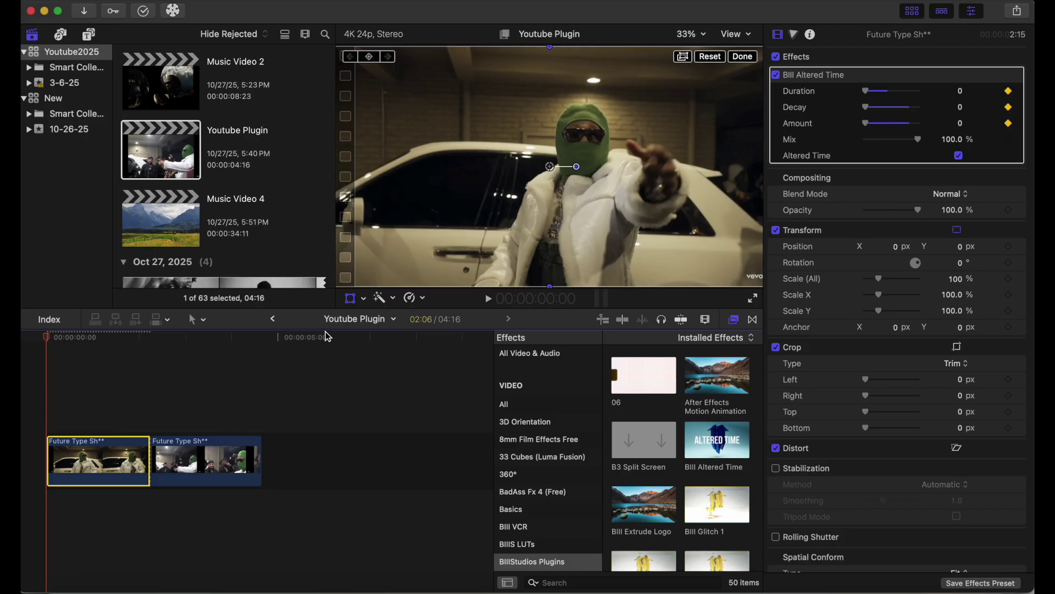
pyautogui.moveTo(49, 344); pyautogui.dragTo(108, 359)
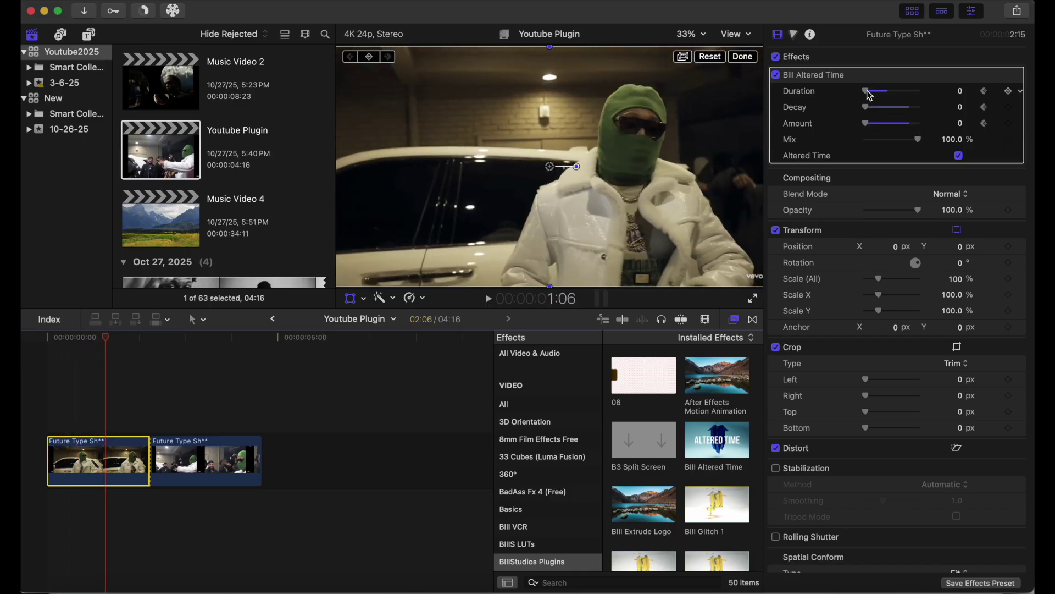
pyautogui.moveTo(867, 92); pyautogui.dragTo(877, 94)
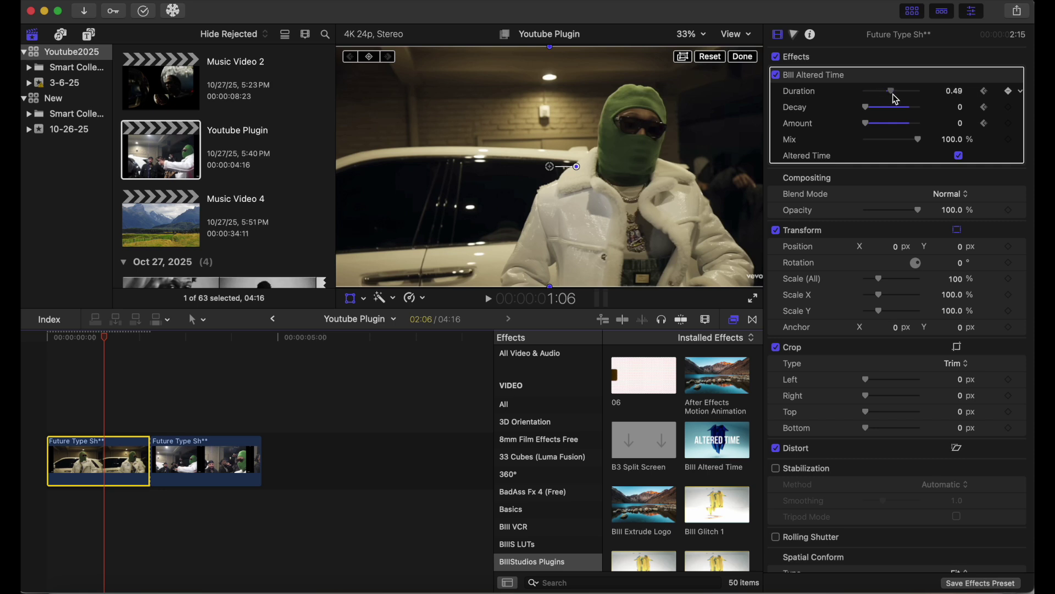
pyautogui.moveTo(862, 110); pyautogui.dragTo(886, 128)
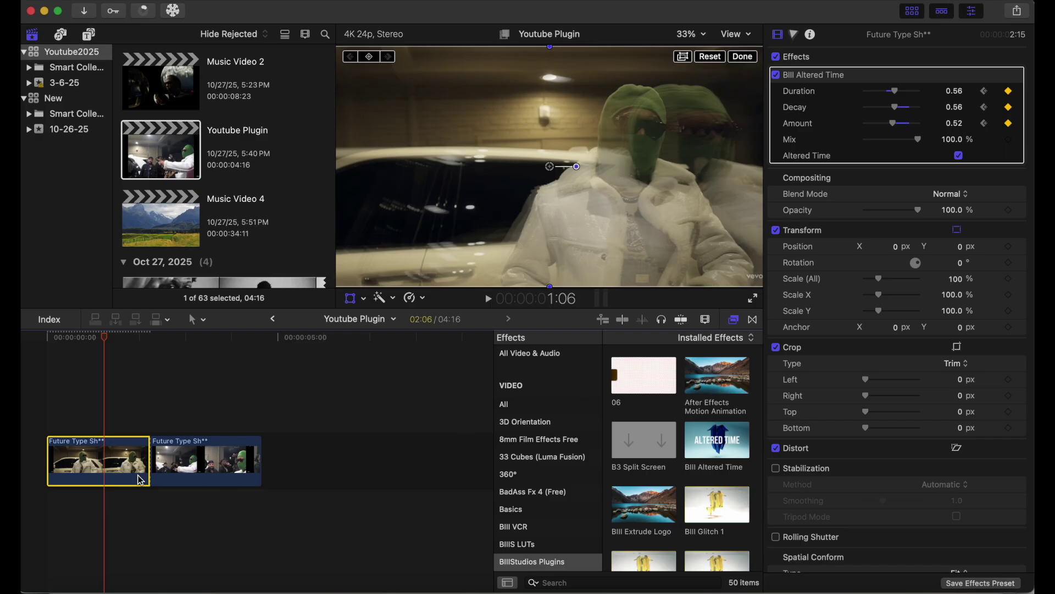
# Step: Play back the ramping Altered Time effect from the start
pyautogui.click(47, 409)
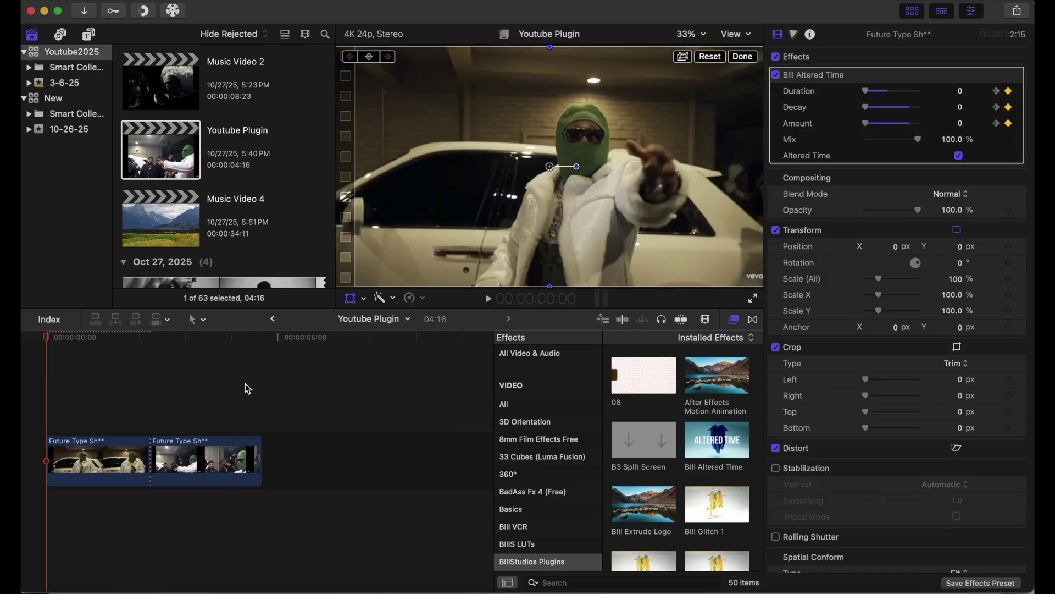
pyautogui.press('space')
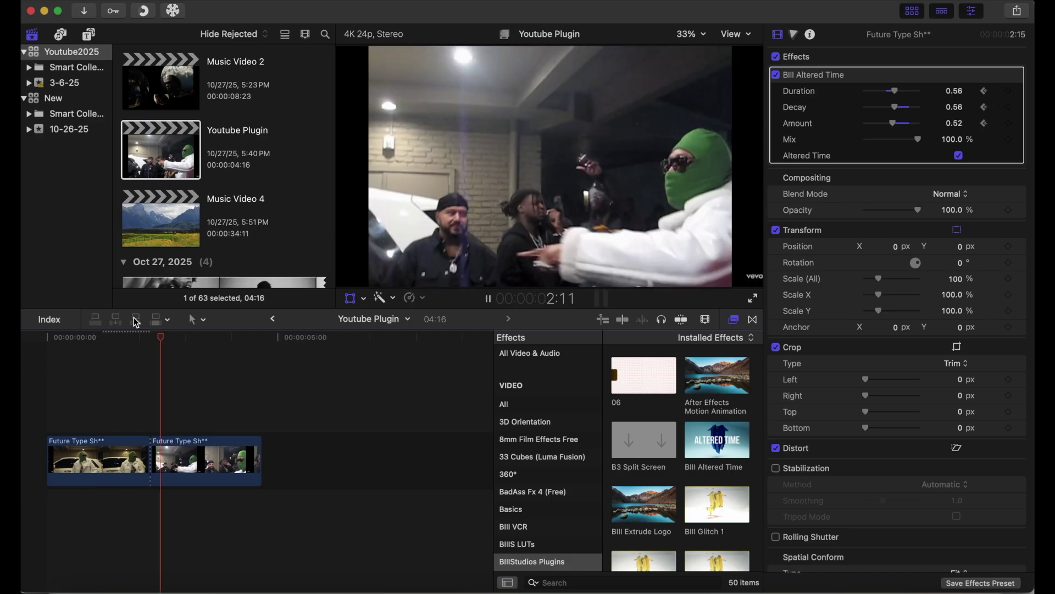
pyautogui.click(41, 374)
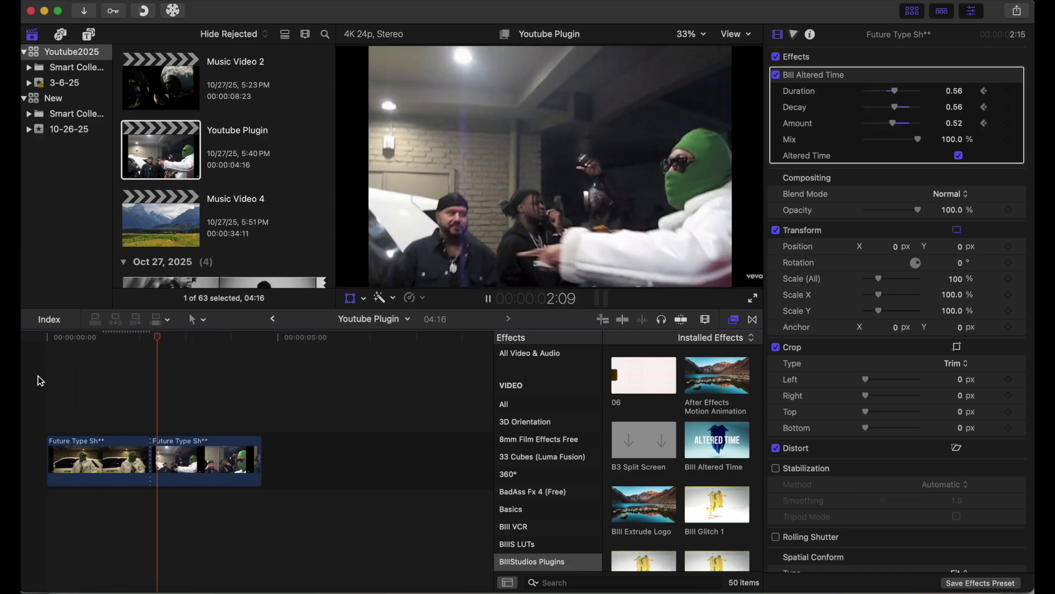
pyautogui.click(38, 374)
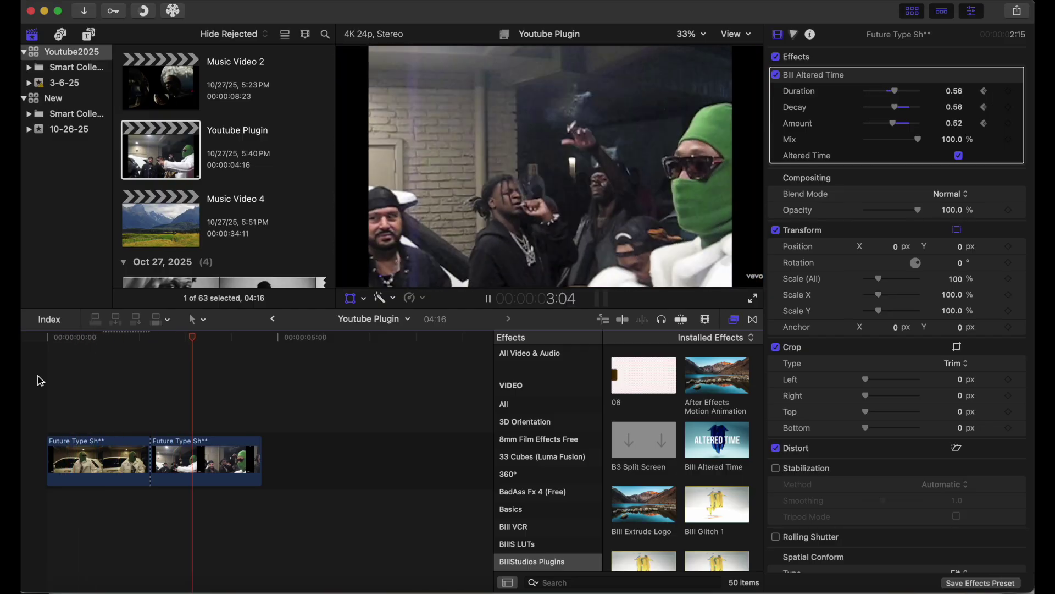
# Step: Search the Titles browser for 'adj' and place an Adjustment Layer above the clips
pyautogui.click(38, 375)
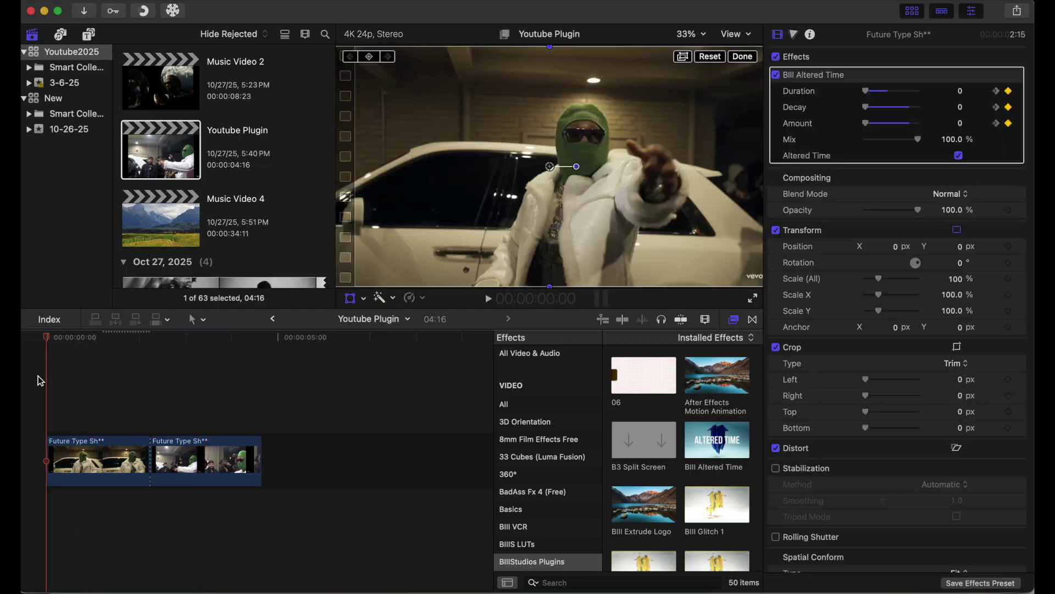
pyautogui.click(89, 34)
pyautogui.press('cmd+f')
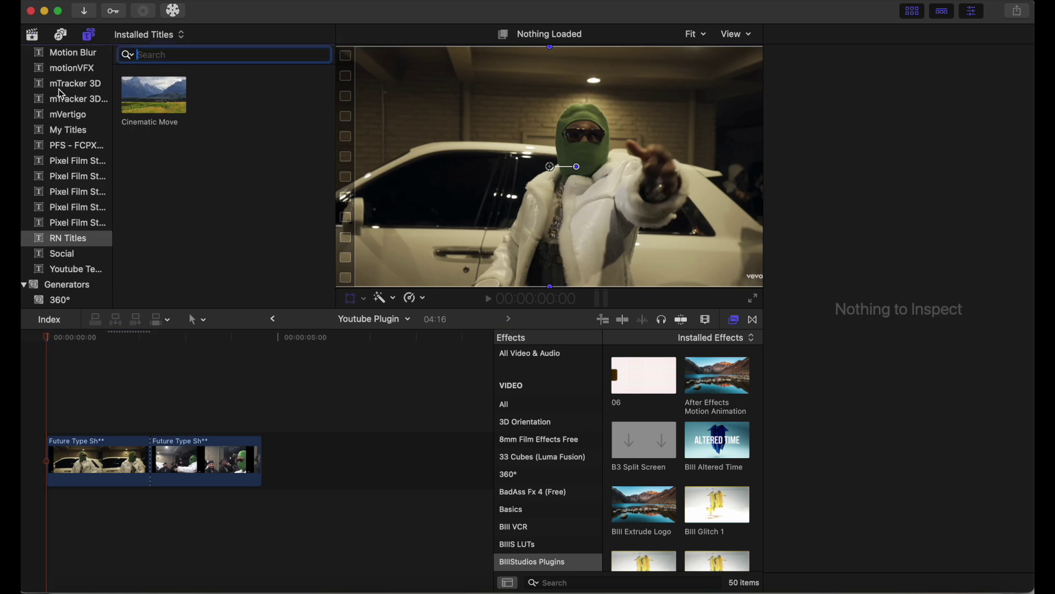
pyautogui.write('adj')
pyautogui.moveTo(232, 108); pyautogui.dragTo(167, 423)
pyautogui.click(165, 425)
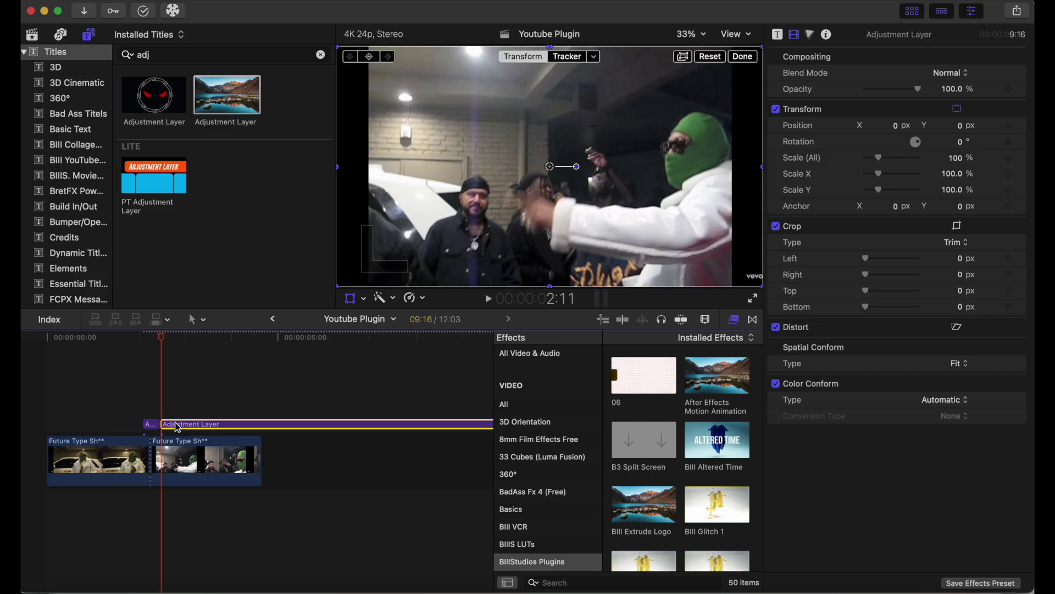
# Step: Trim both edges of the Adjustment Layer so it straddles the cut near 2:05
pyautogui.press('super+equal')
pyautogui.press('super+equal')
pyautogui.press('super+equal')
pyautogui.press('super+equal')
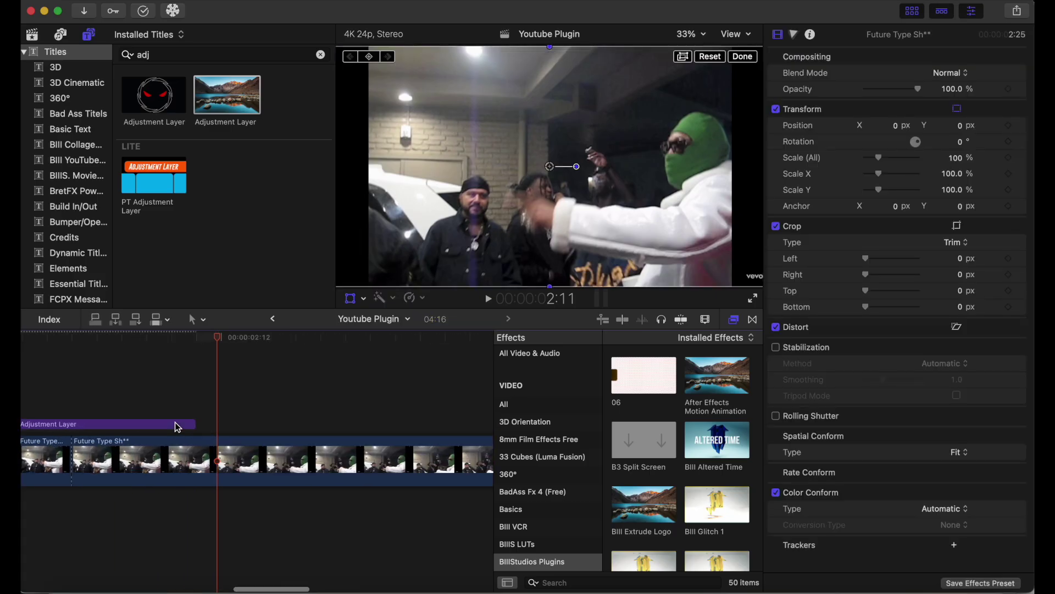
pyautogui.moveTo(132, 424); pyautogui.dragTo(207, 424)
pyautogui.moveTo(350, 433); pyautogui.dragTo(250, 427)
pyautogui.click(222, 390)
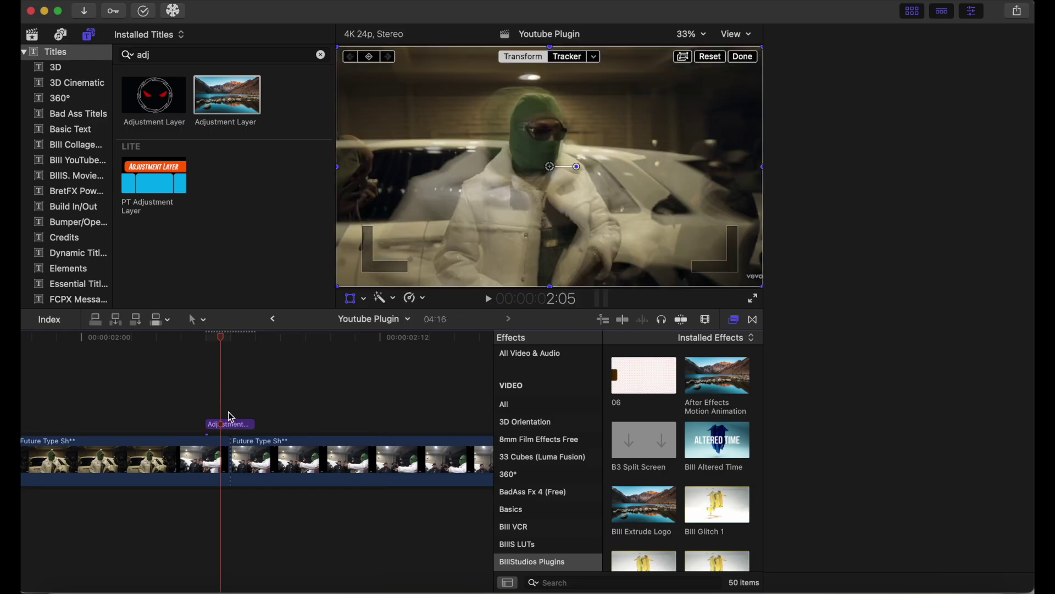
pyautogui.click(212, 424)
pyautogui.moveTo(208, 424); pyautogui.dragTo(252, 424)
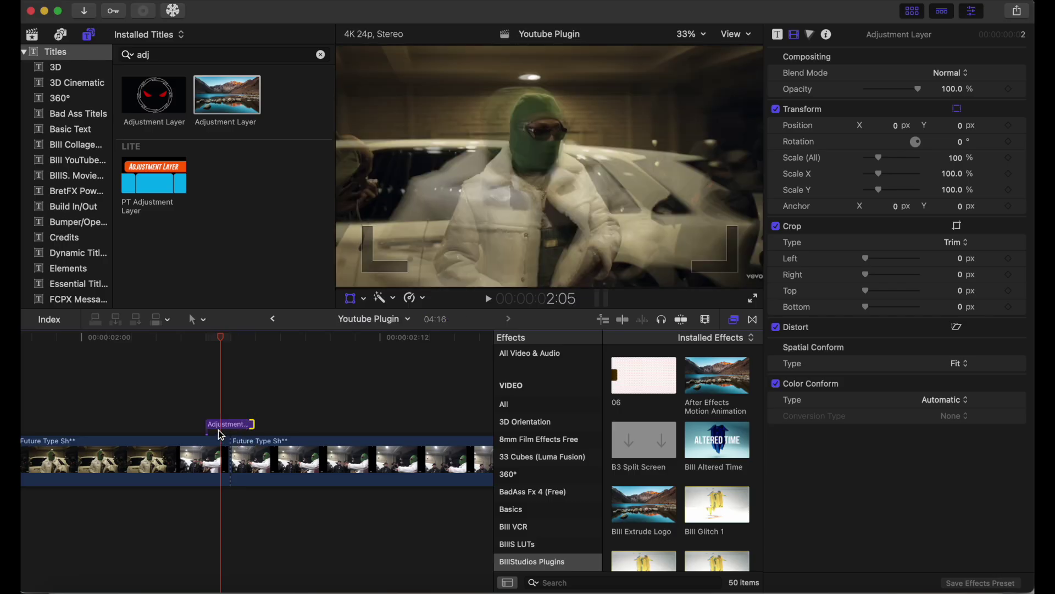
pyautogui.click(219, 427)
# Step: Add Color Curves to the Adjustment Layer with the luma white point pushed fully left to white
pyautogui.hotkey('shift', 't')
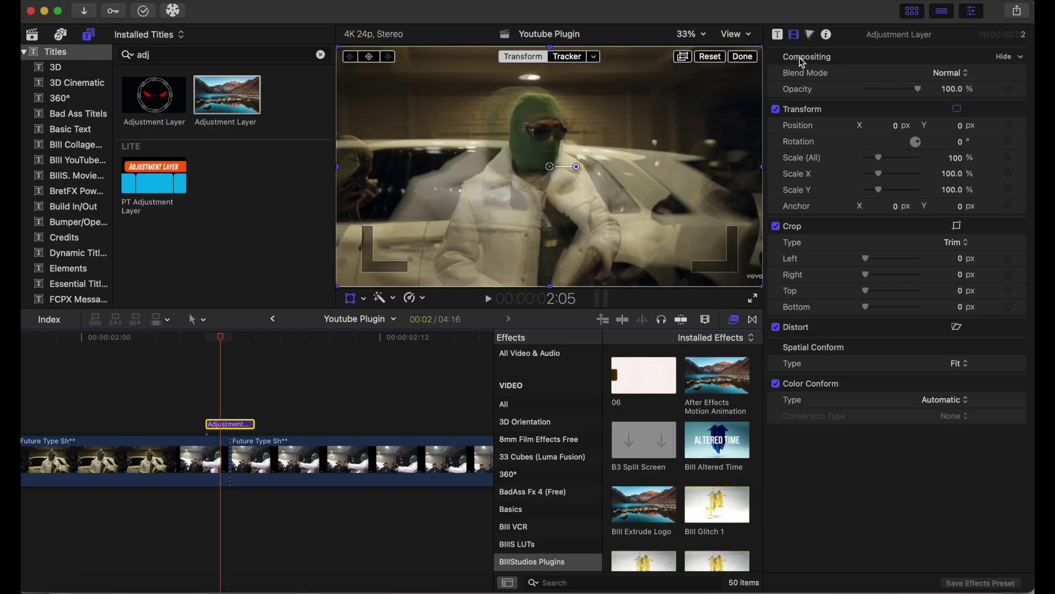
pyautogui.click(810, 37)
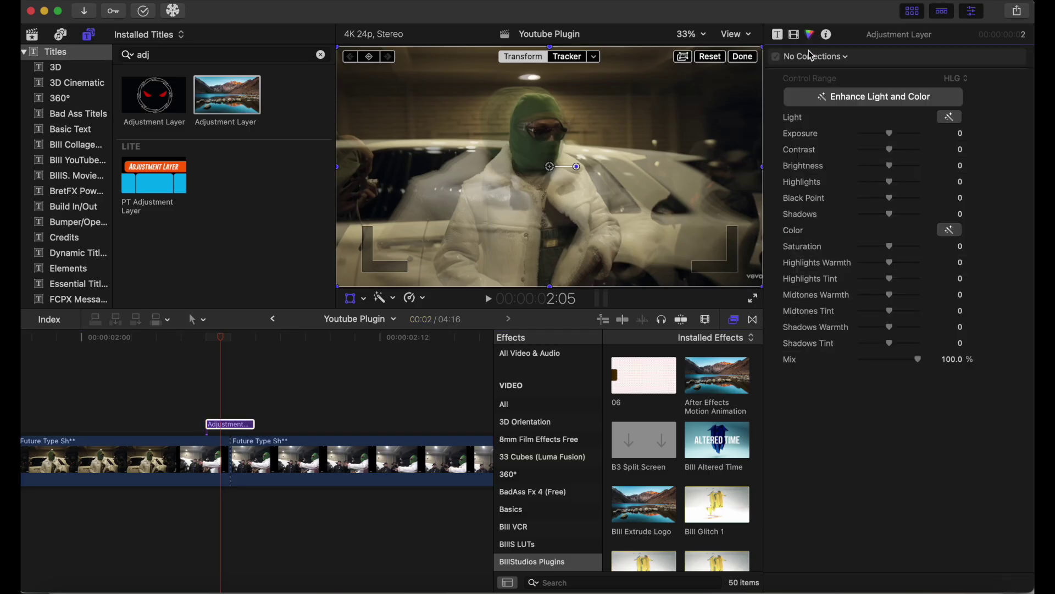
pyautogui.click(824, 57)
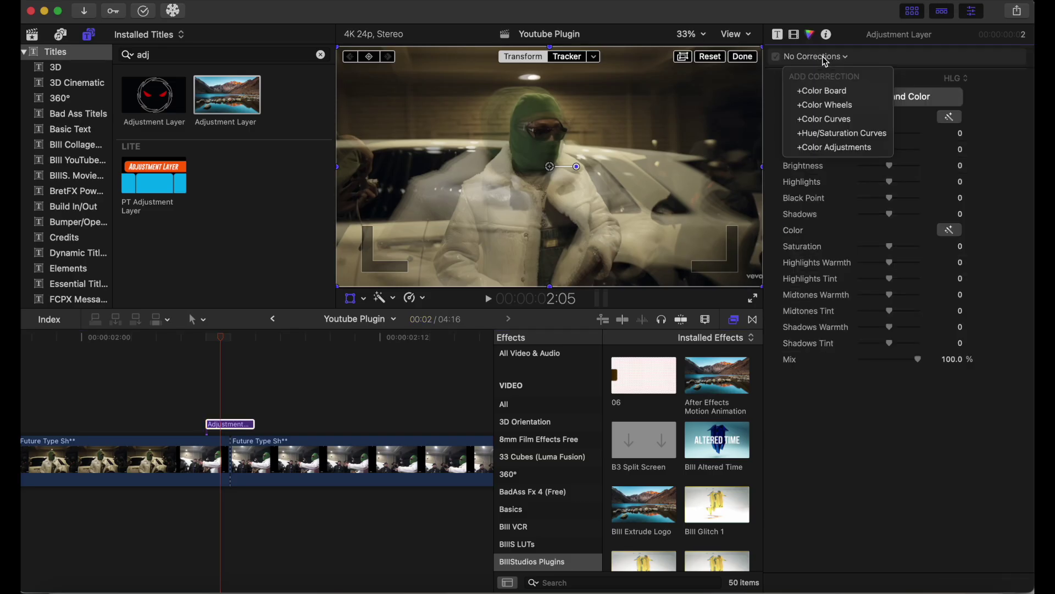
pyautogui.click(832, 120)
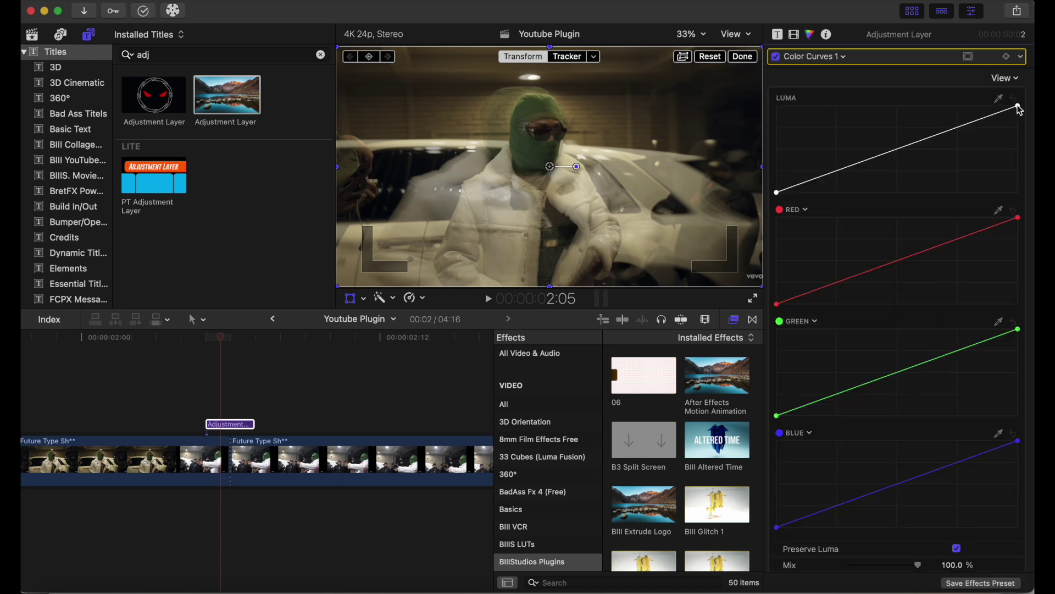
pyautogui.moveTo(1019, 108); pyautogui.dragTo(781, 109)
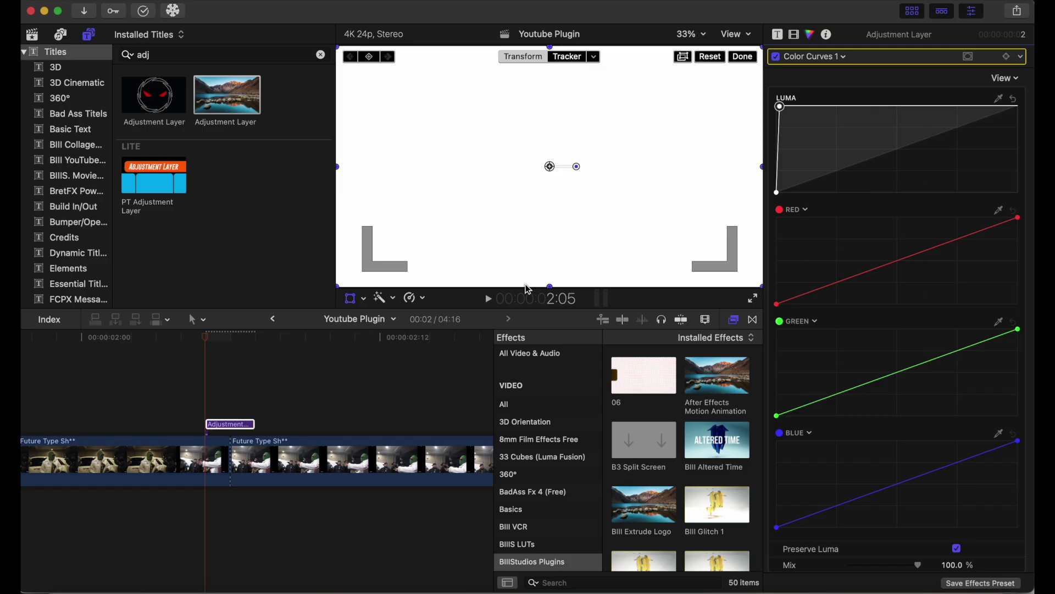
pyautogui.hscroll(-10, 235, 395)
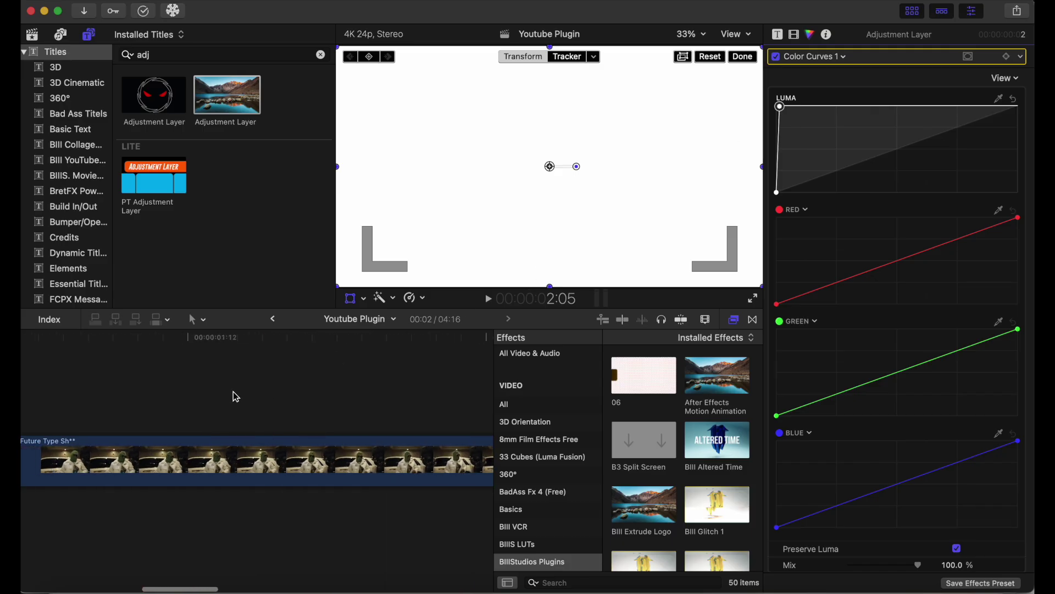
pyautogui.press('super+minus')
pyautogui.press('super+minus')
pyautogui.press('super+minus')
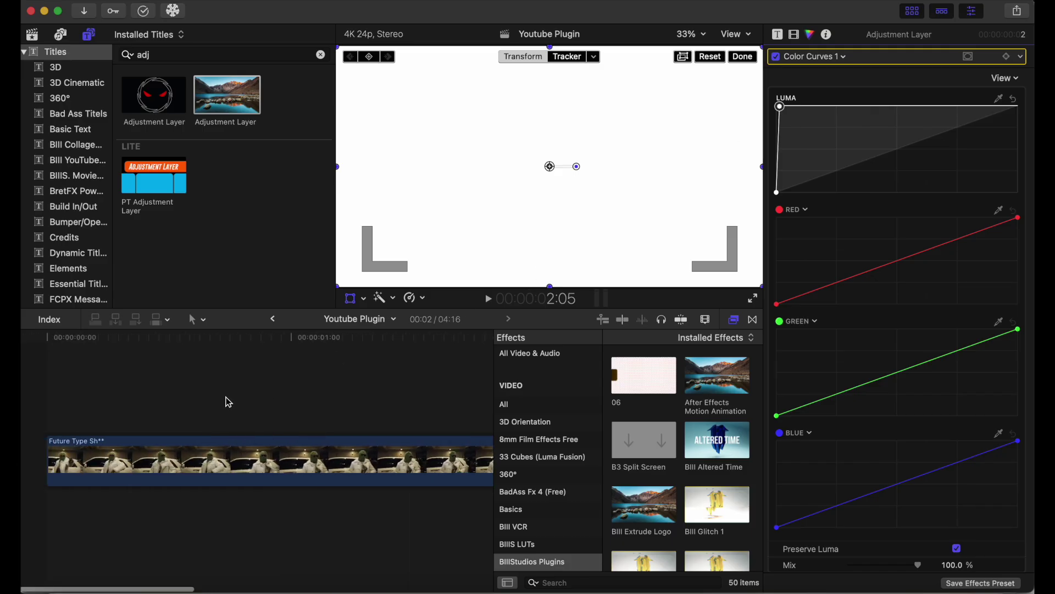
pyautogui.click(45, 404)
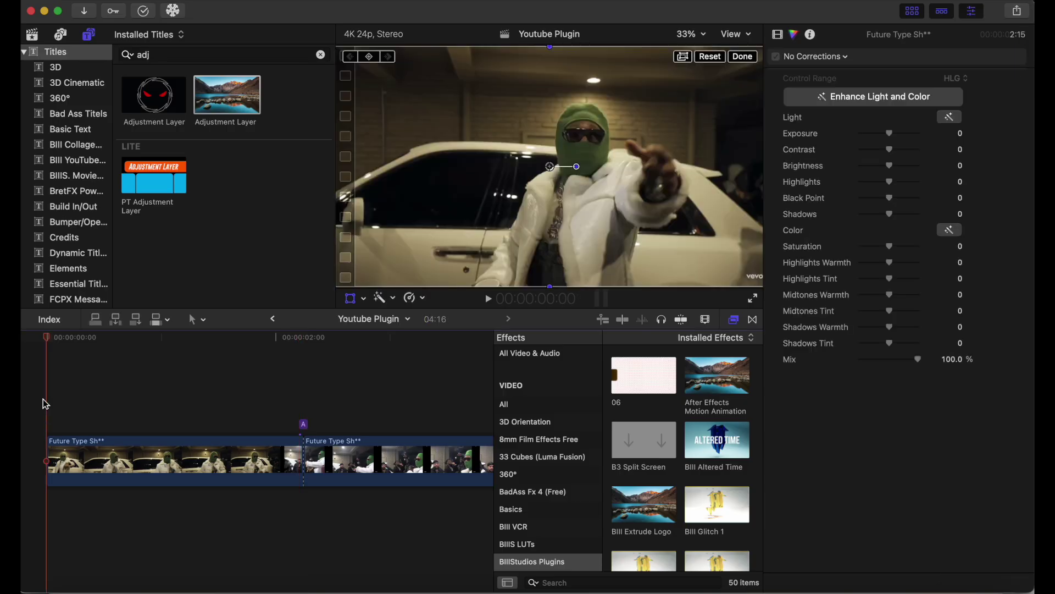
# Step: Play back the Altered Time transition with its white flash twice
pyautogui.press('space')
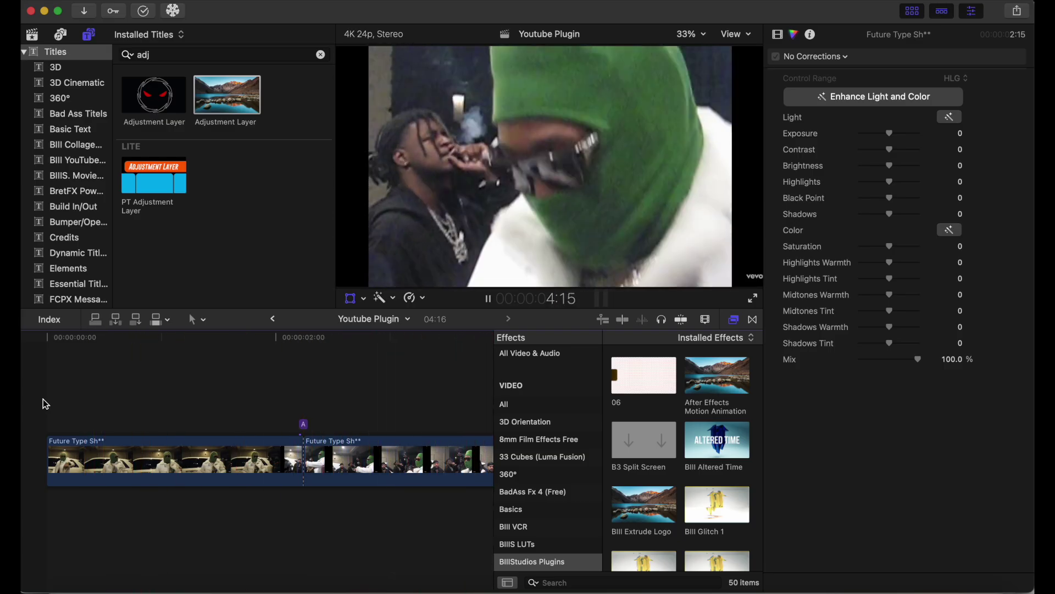
pyautogui.hotkey('shift', 't')
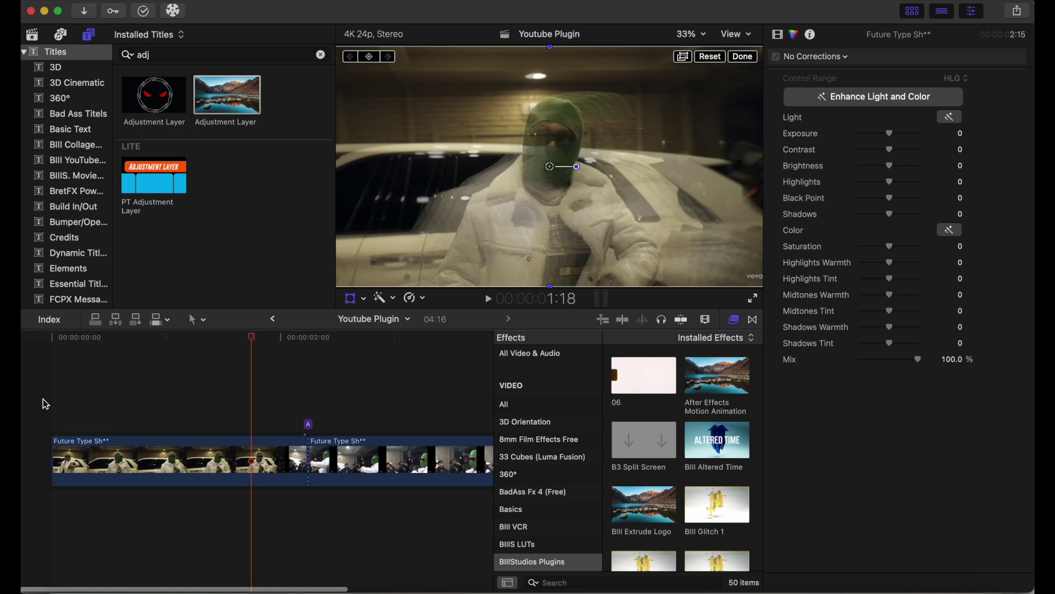
pyautogui.hotkey('shift', '/')
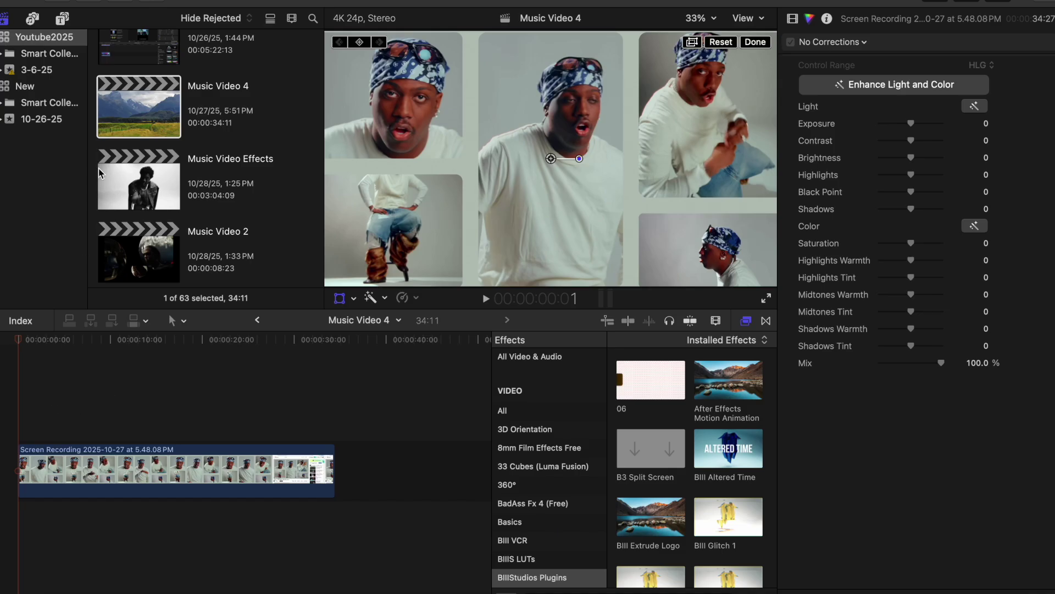
# Step: Place Cinematic Move from RN Titles above the Screen Recording clip and show its title parameters
pyautogui.click(62, 19)
pyautogui.press('super+f')
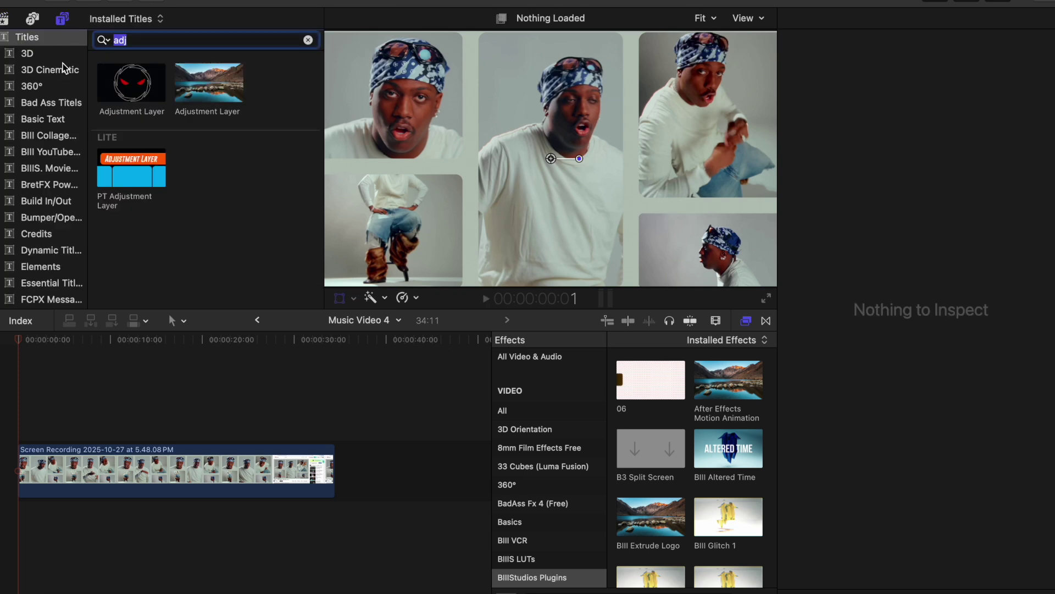
pyautogui.scroll(-5, 43, 208)
pyautogui.scroll(-8, 43, 208)
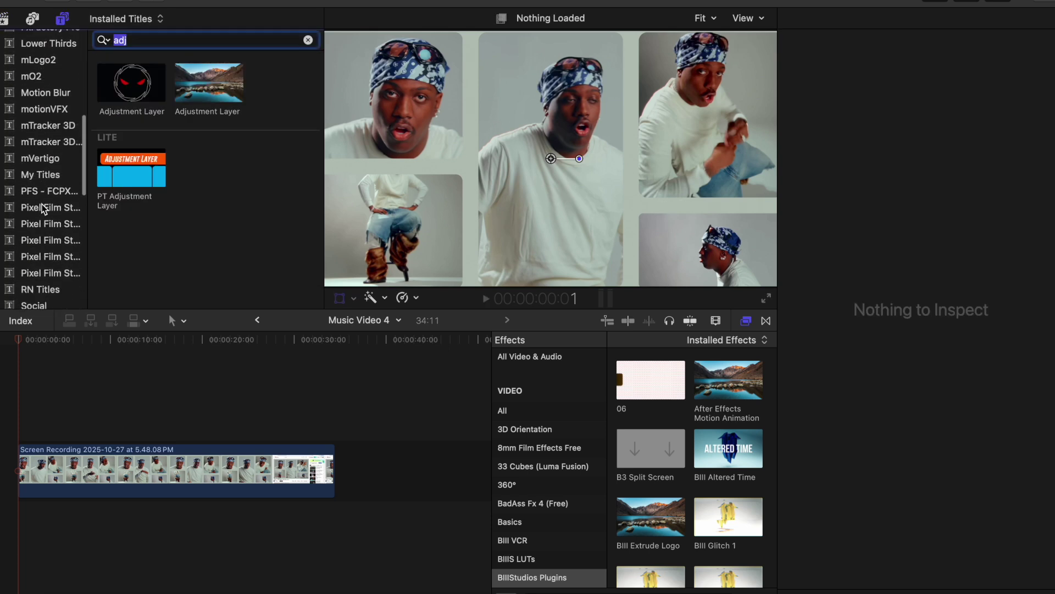
pyautogui.click(34, 224)
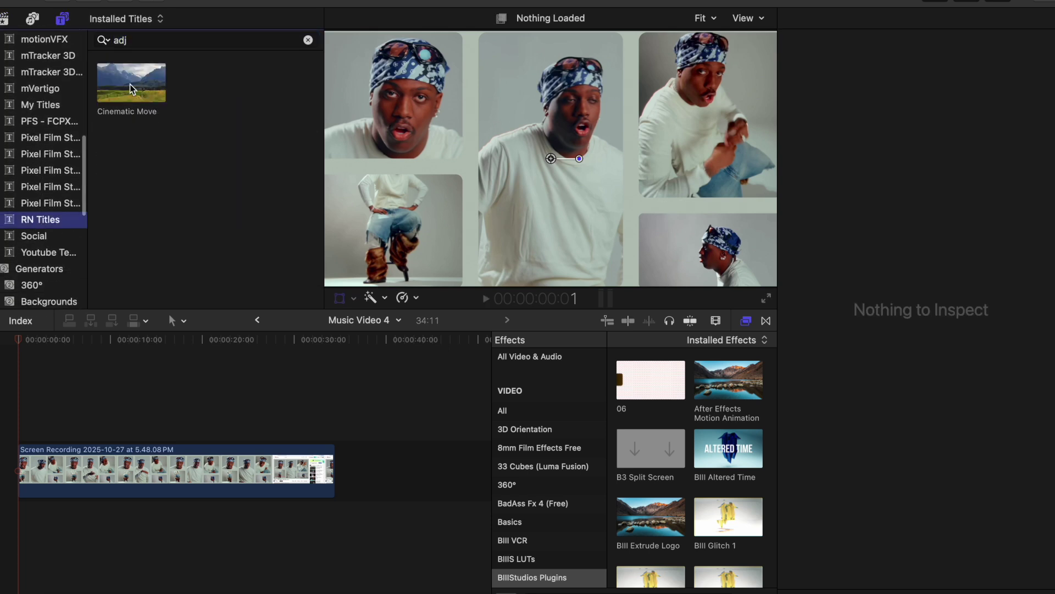
pyautogui.moveTo(132, 89); pyautogui.dragTo(266, 440)
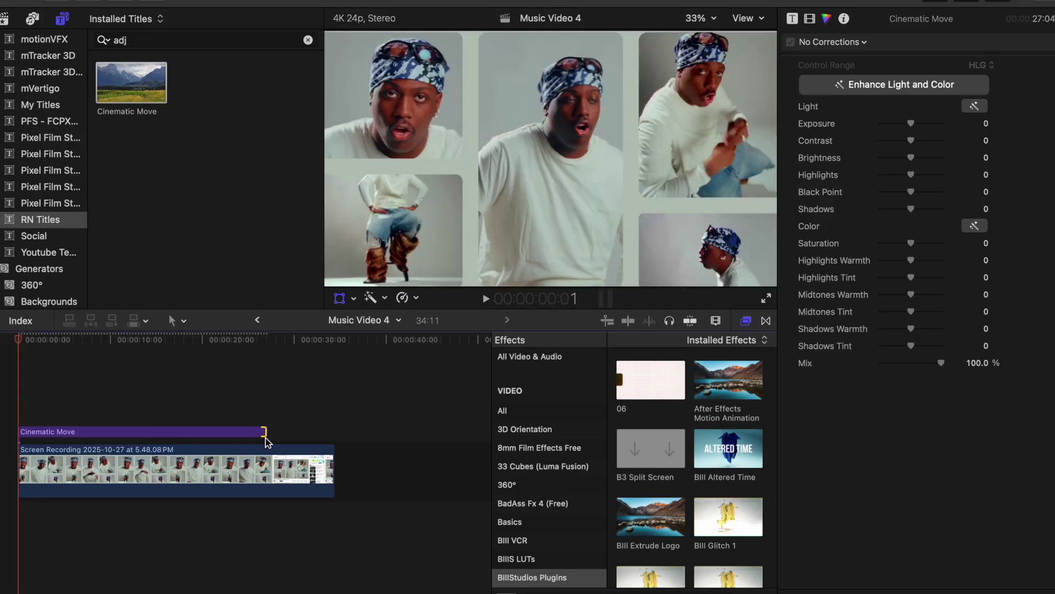
pyautogui.click(234, 432)
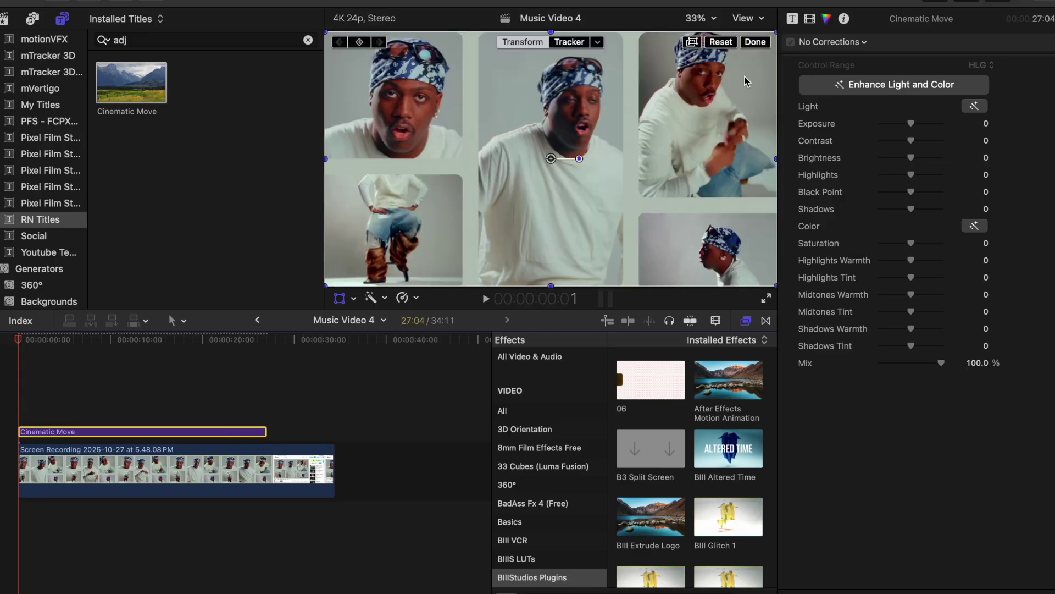
pyautogui.click(811, 20)
pyautogui.click(792, 18)
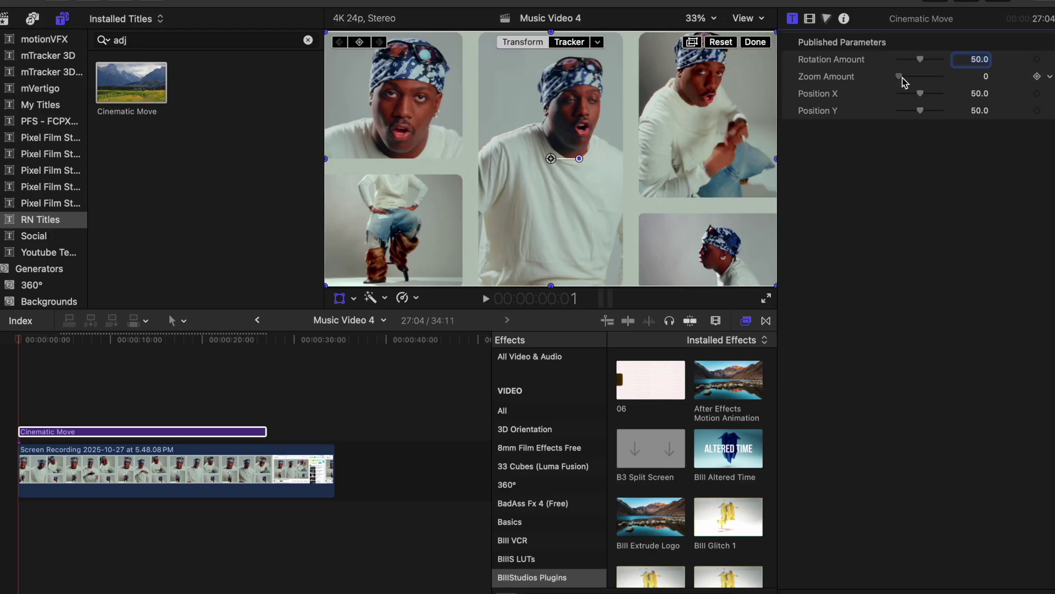
# Step: Set Cinematic Move to Zoom Amount 23.91, Position X 50 and Position Y 57.35, then preview
pyautogui.click(264, 418)
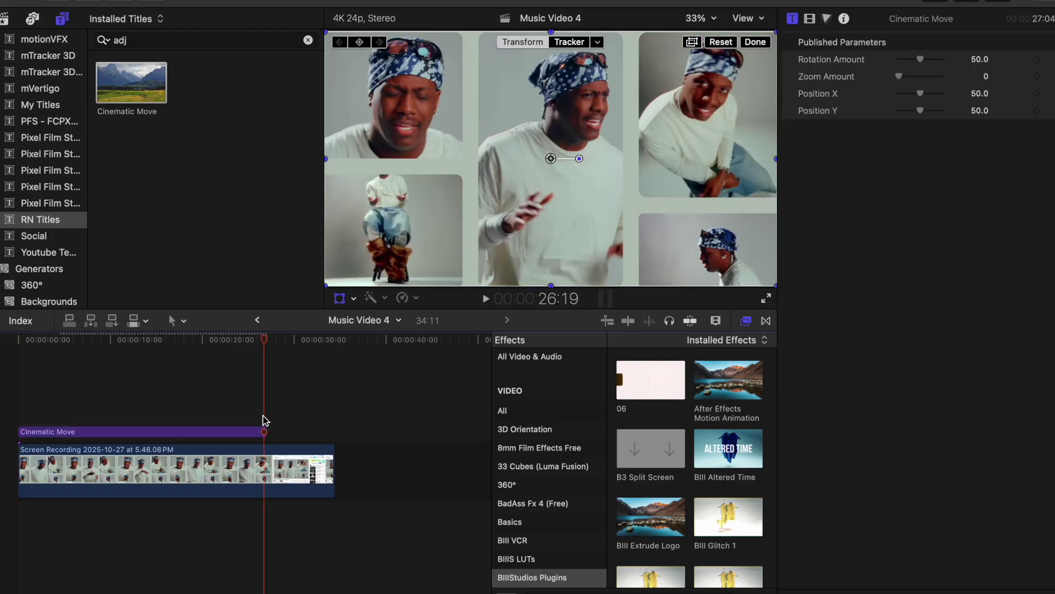
pyautogui.click(259, 433)
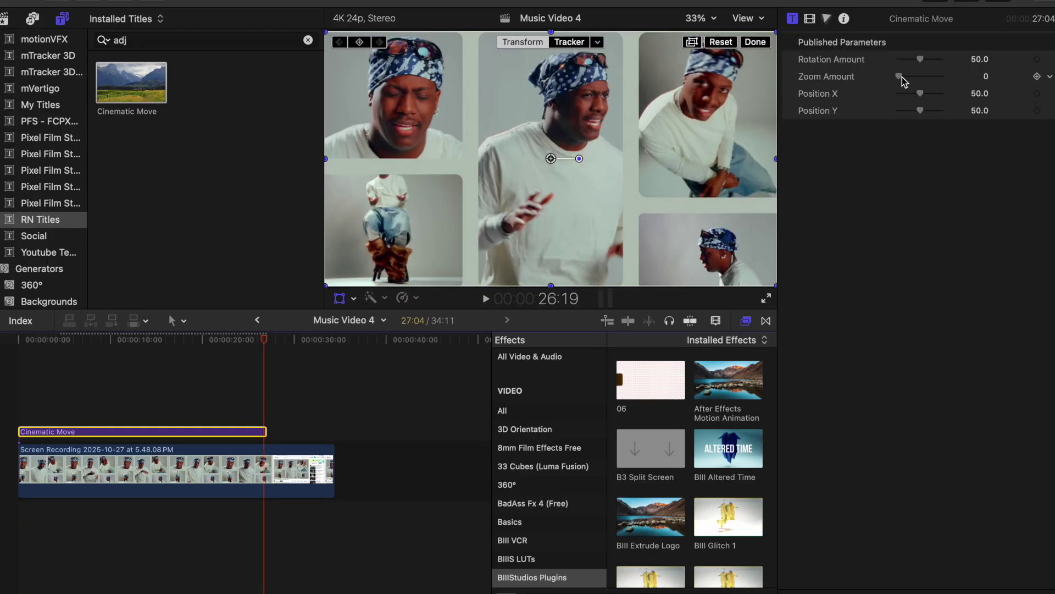
pyautogui.moveTo(899, 81); pyautogui.dragTo(902, 81)
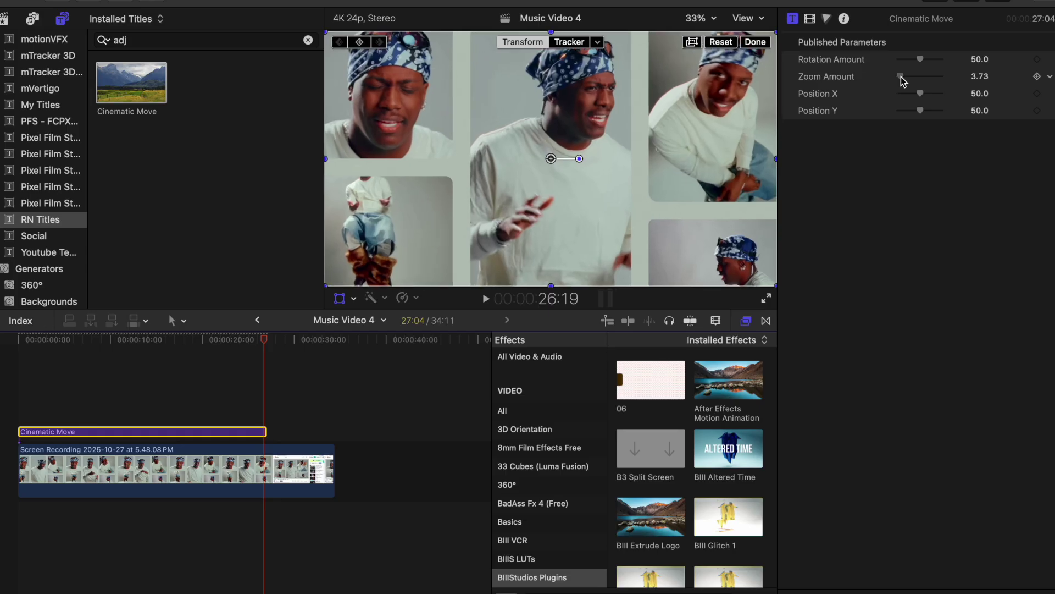
pyautogui.moveTo(902, 81); pyautogui.dragTo(921, 95)
pyautogui.press('super+z')
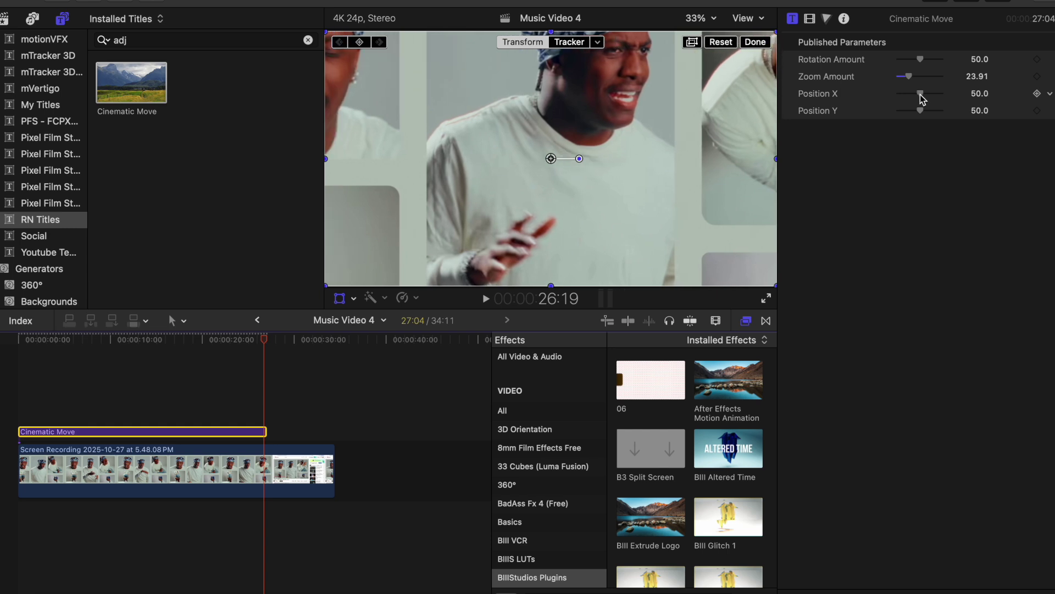
pyautogui.moveTo(920, 110); pyautogui.dragTo(923, 110)
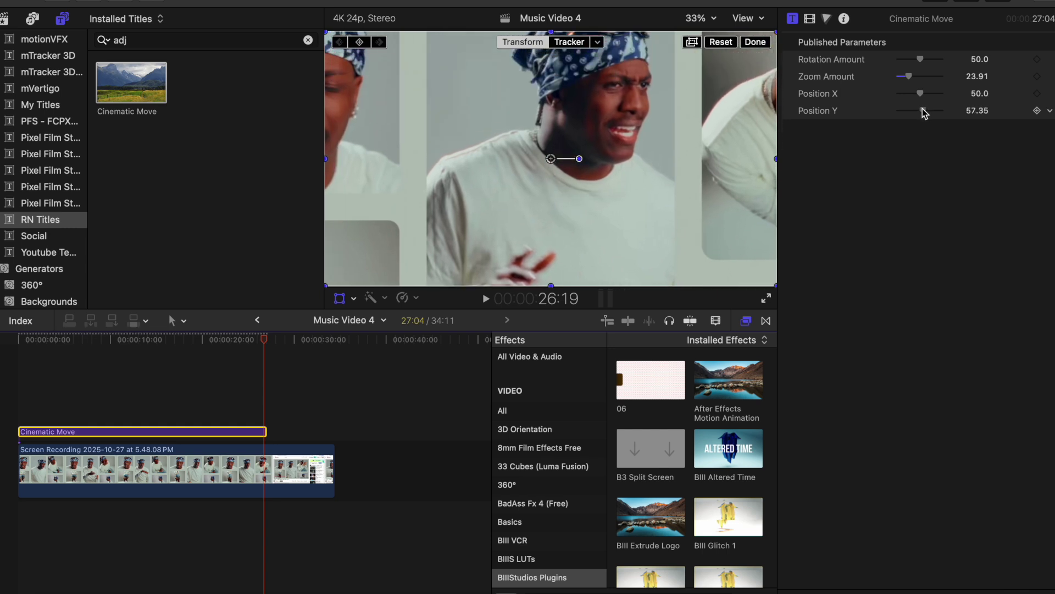
pyautogui.click(15, 396)
pyautogui.press('space')
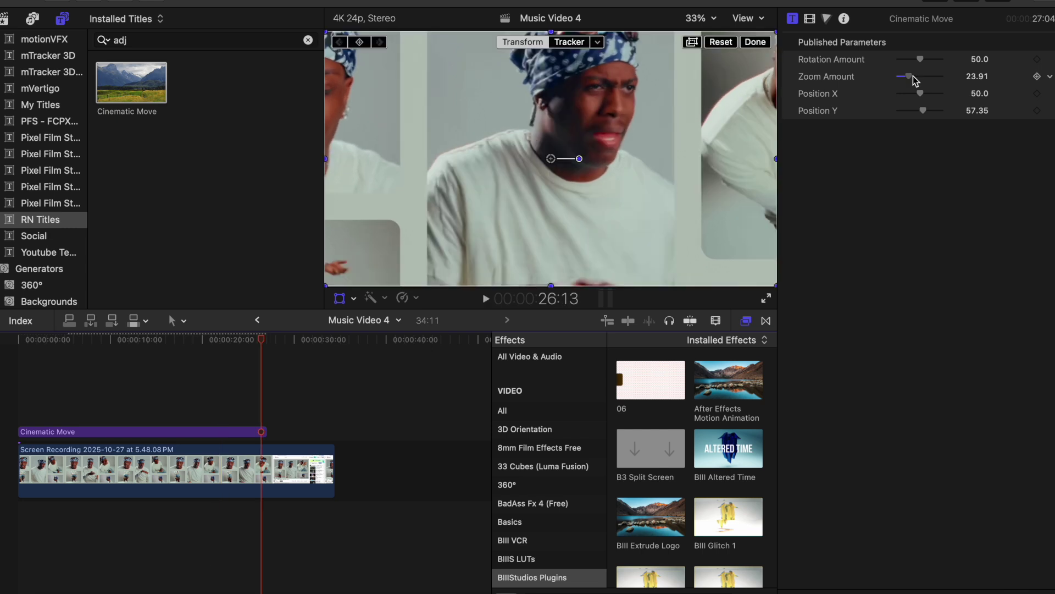
# Step: Raise Zoom Amount to 67.74 and Position Y to 74.18, replay from the start, then reselect the title
pyautogui.moveTo(913, 77); pyautogui.dragTo(933, 84)
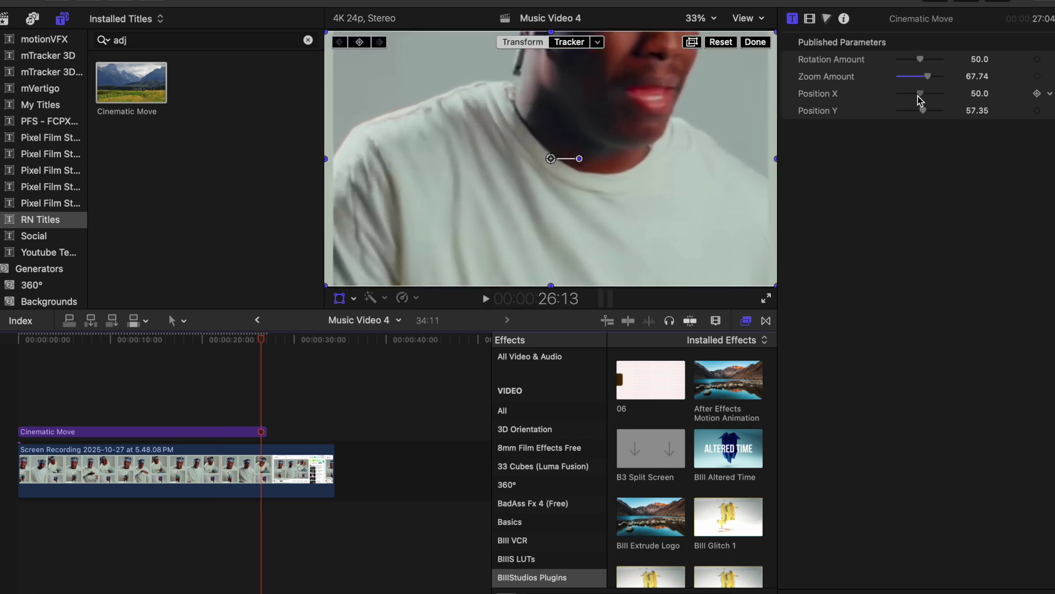
pyautogui.moveTo(923, 115); pyautogui.dragTo(931, 114)
pyautogui.moveTo(54, 342); pyautogui.dragTo(18, 341)
pyautogui.press('space')
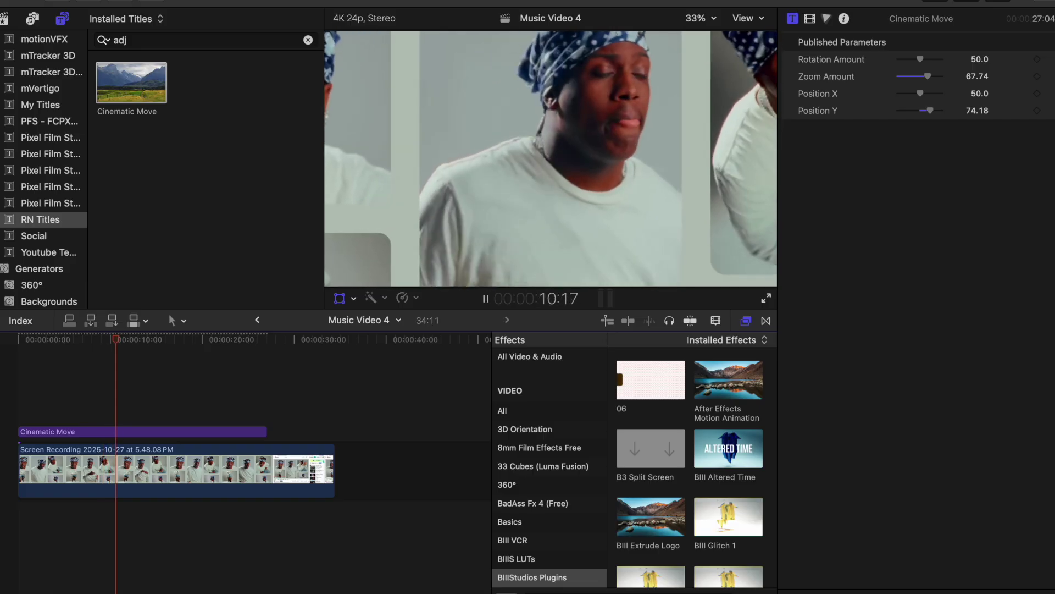
pyautogui.press('space')
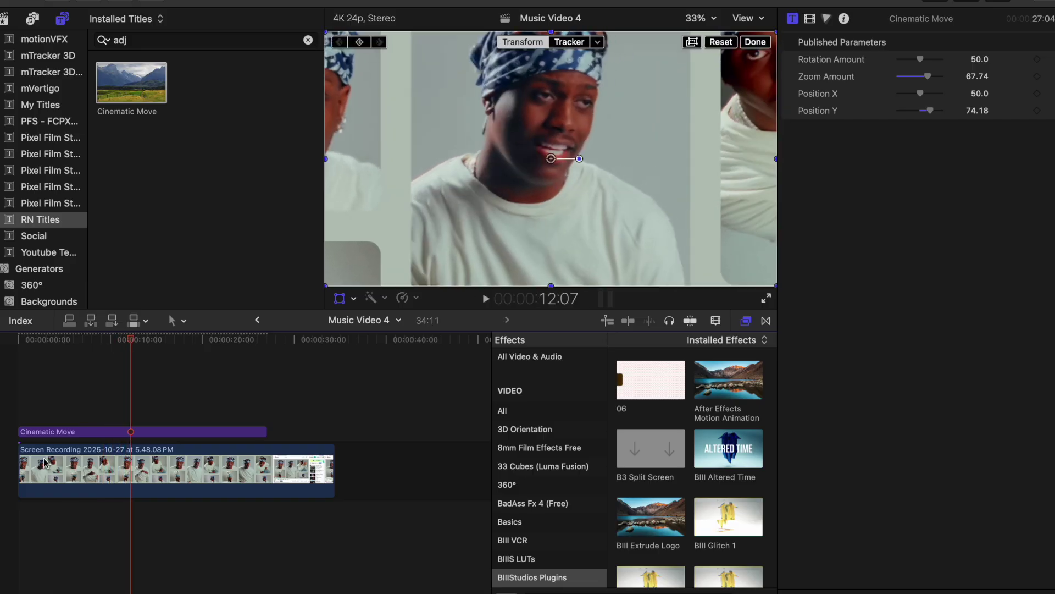
pyautogui.click(106, 432)
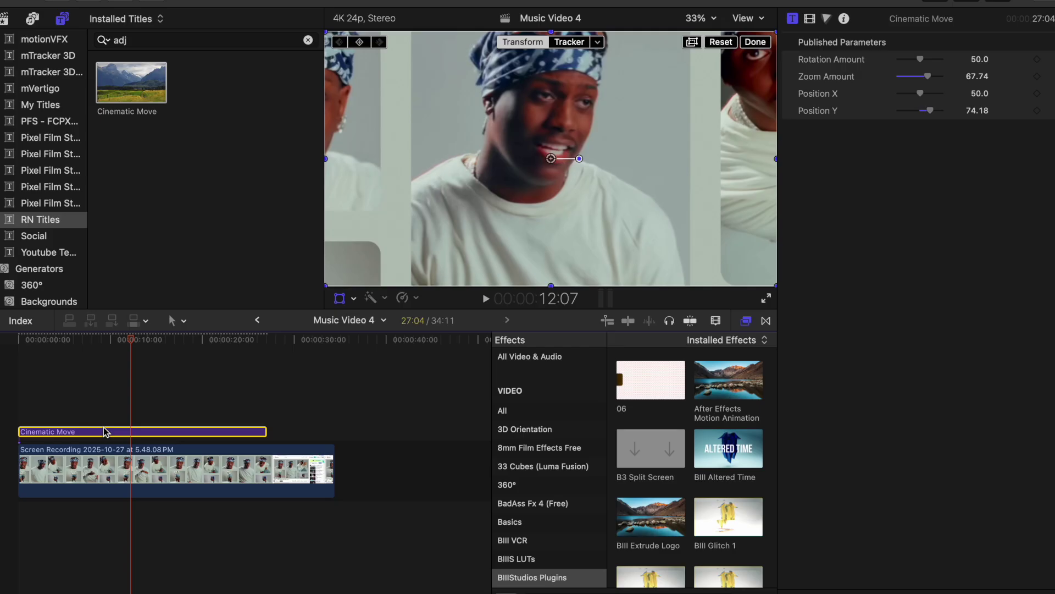
# Step: Delete the Cinematic Move title and select the Screen Recording clip at the timeline start
pyautogui.press('Delete')
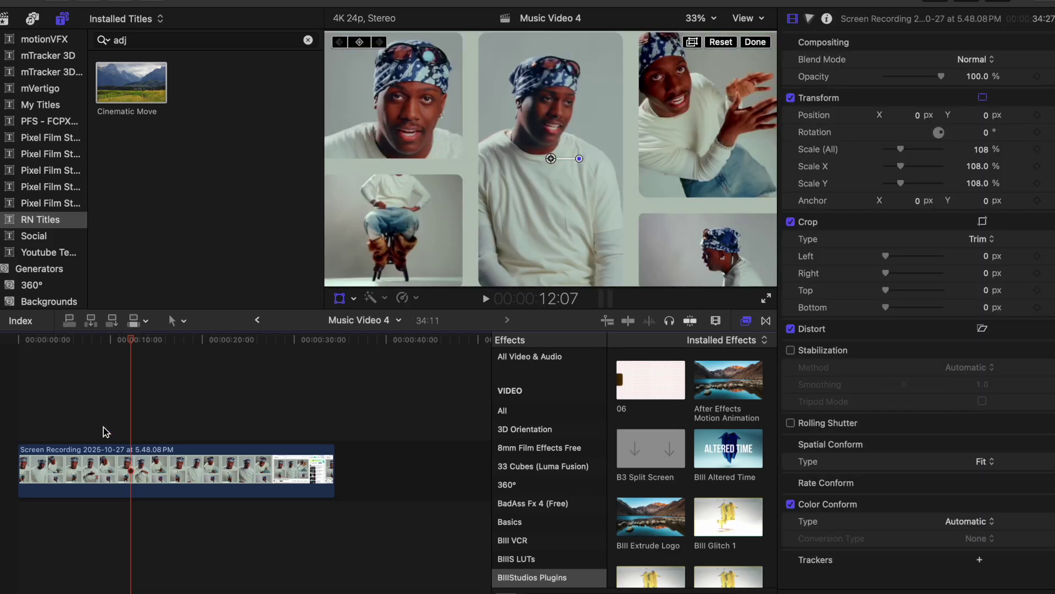
pyautogui.click(15, 416)
pyautogui.click(39, 468)
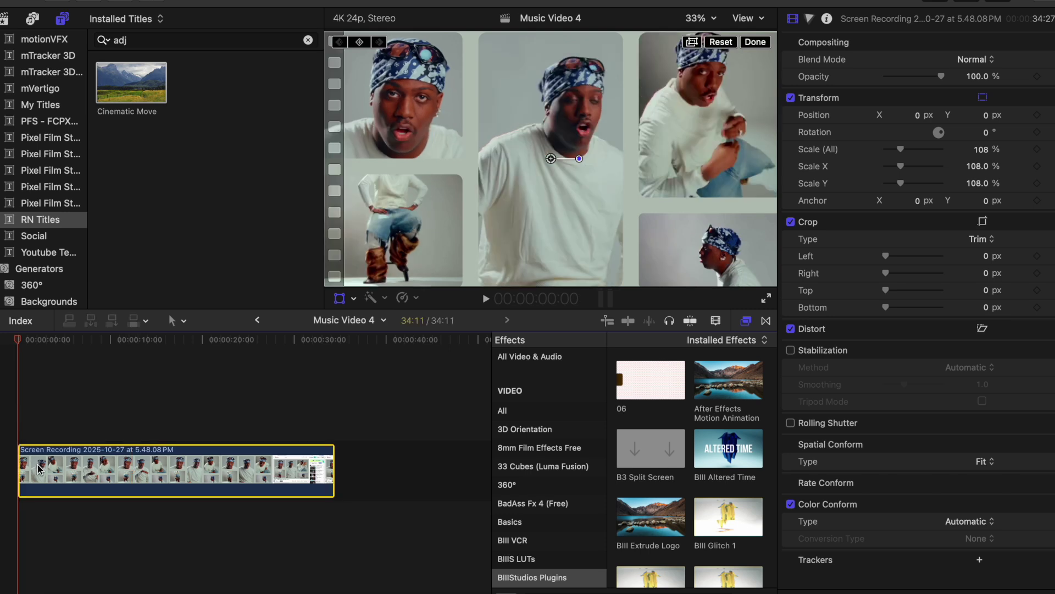
# Step: Keyframe the clip's Scale from 108% at 0:00 to 199% at 26:01 and play it back
pyautogui.click(1037, 150)
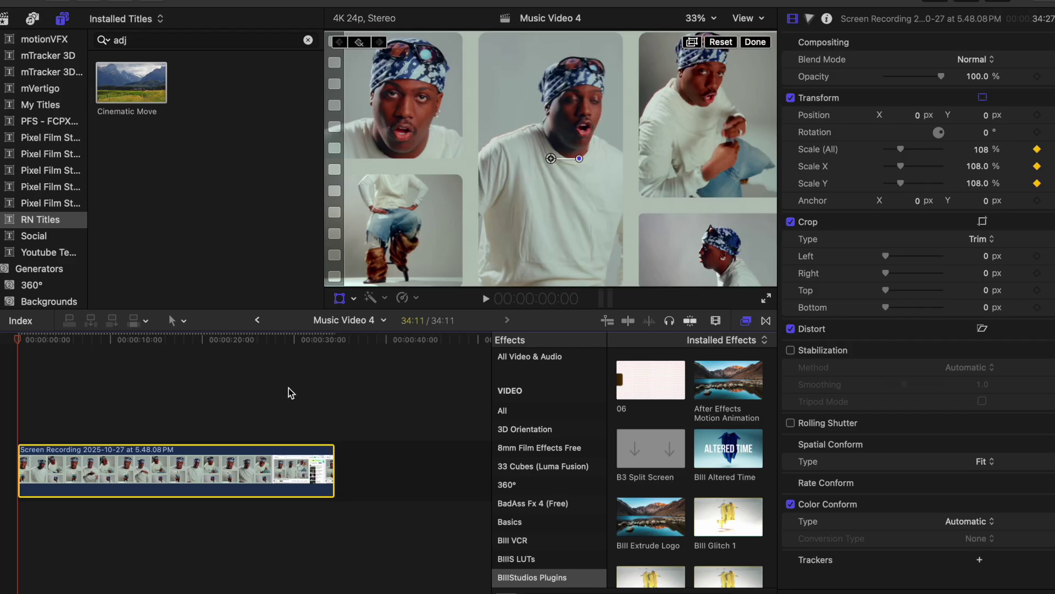
pyautogui.click(258, 432)
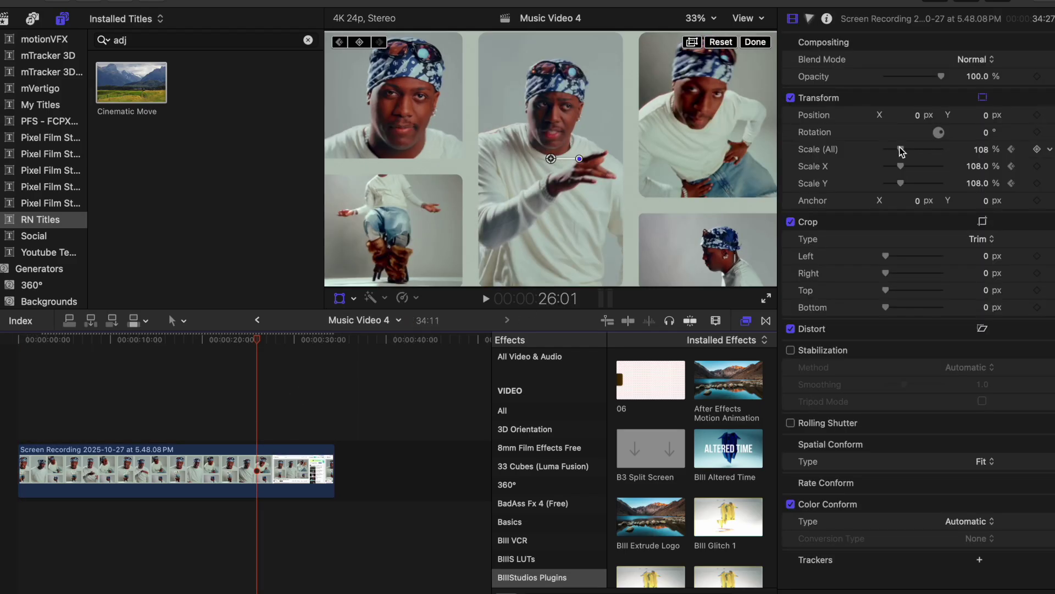
pyautogui.moveTo(901, 152); pyautogui.dragTo(915, 153)
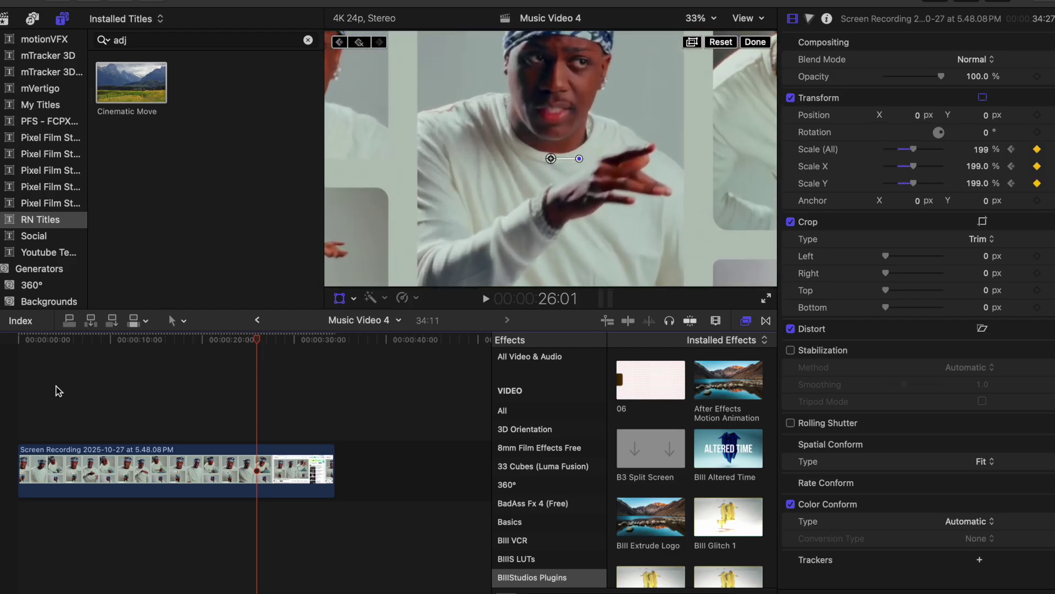
pyautogui.click(18, 378)
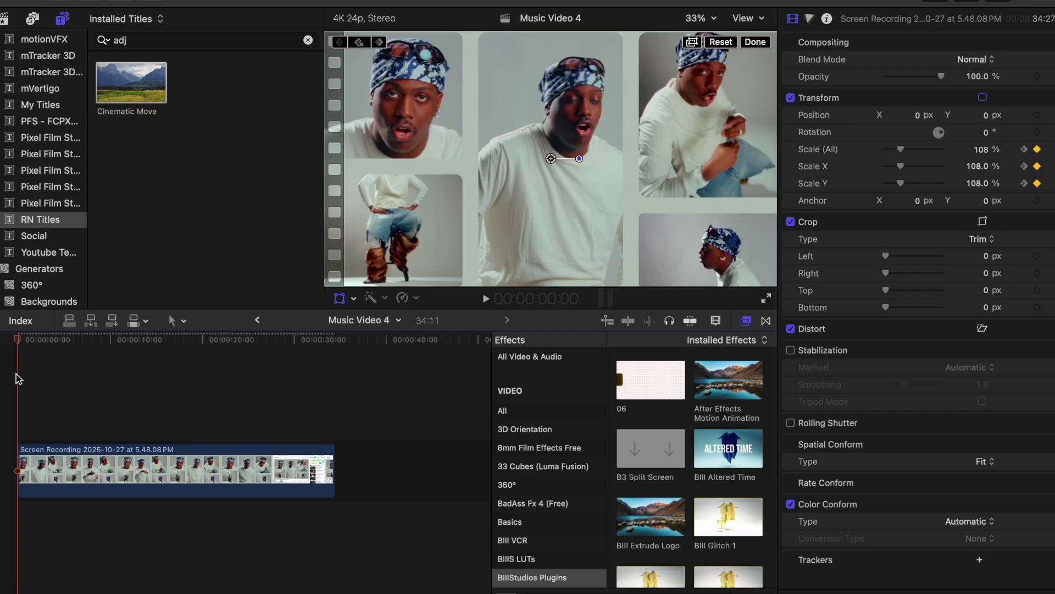
pyautogui.press('space')
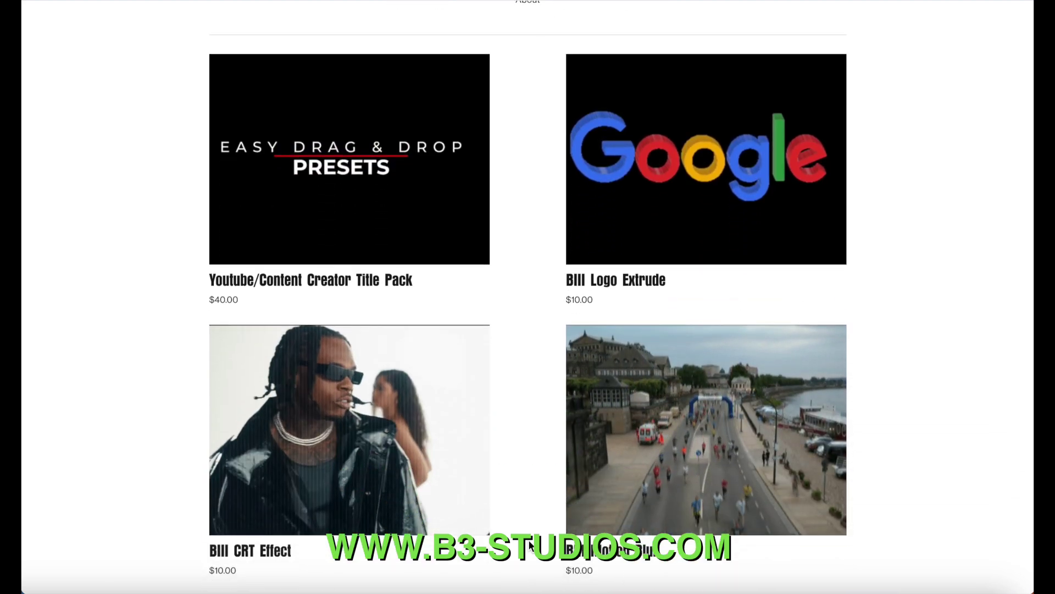
pyautogui.scroll(-8, 529, 544)
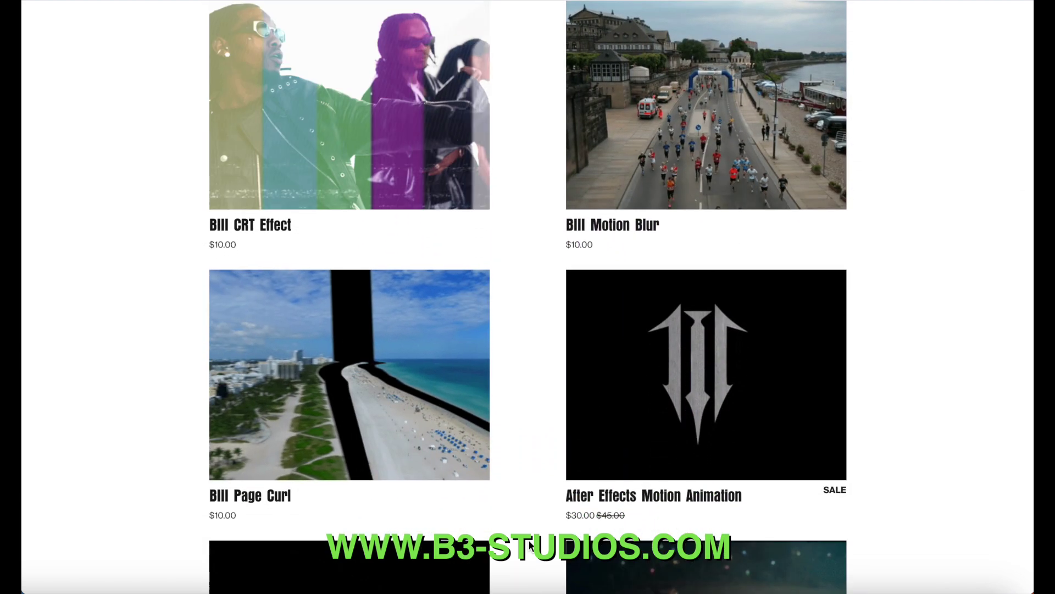